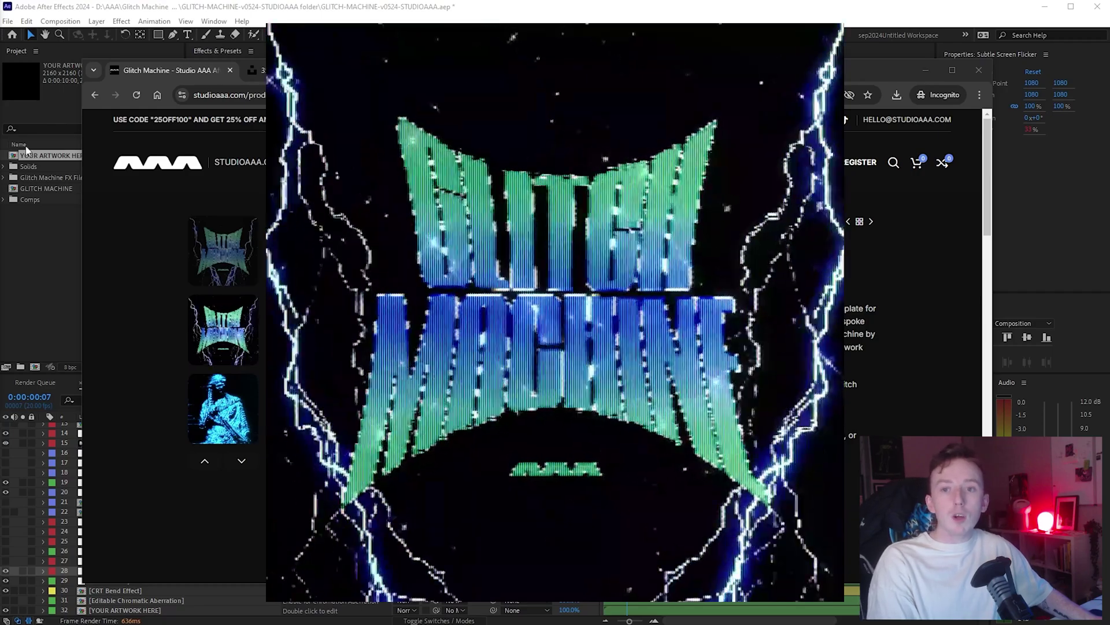
Step: Browse the skull photos on Unsplash and open the white skull with black background image
mouse_move(533, 173)
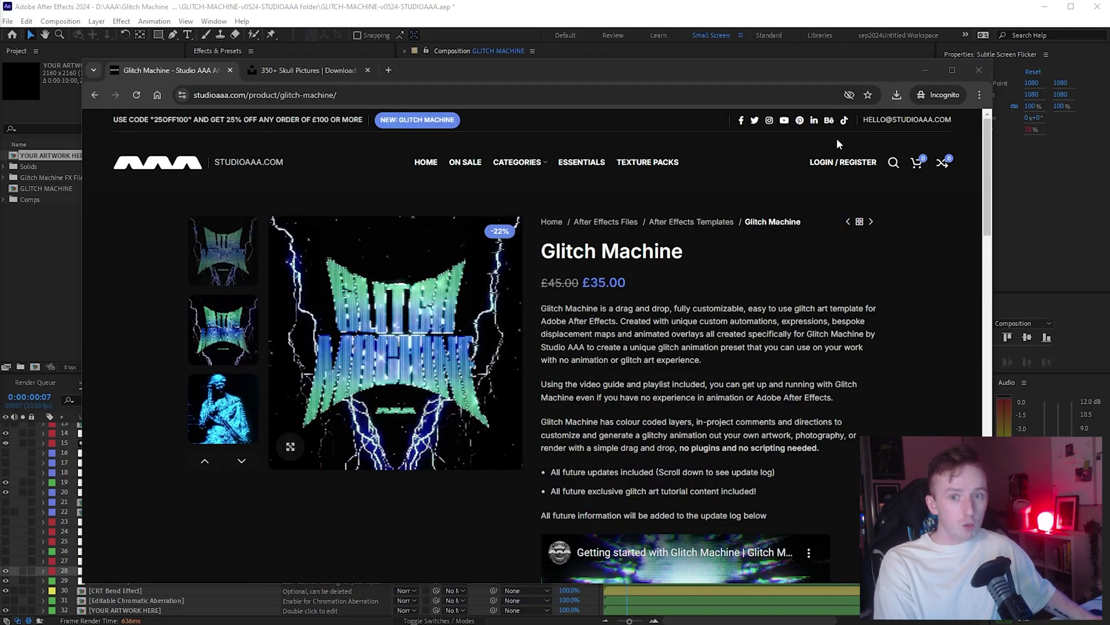
left_click(307, 70)
scroll(523, 285, "down", 5)
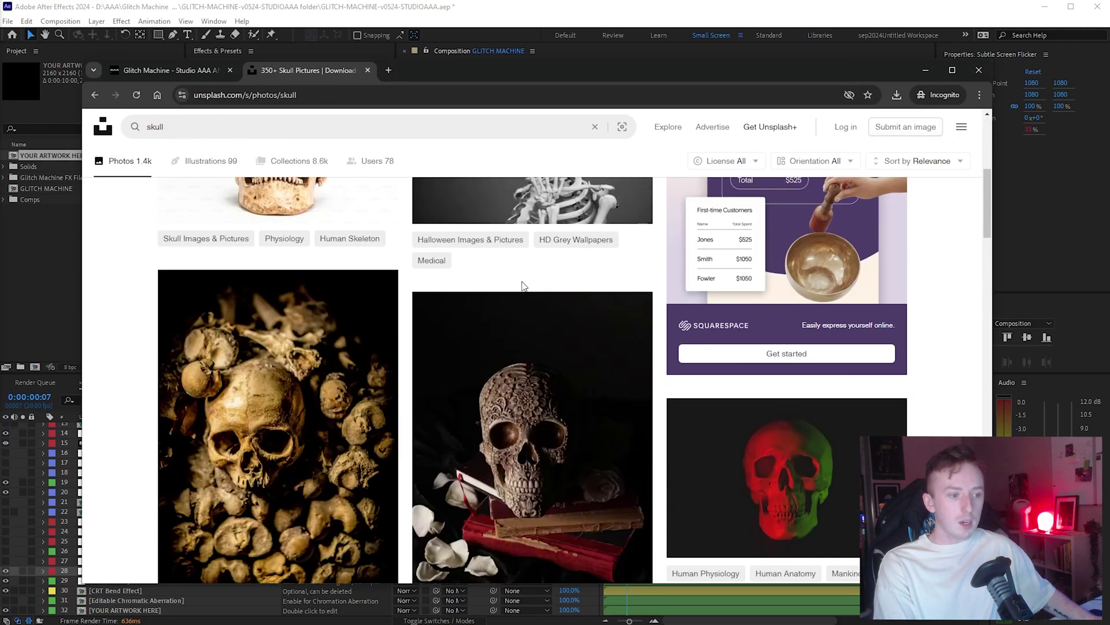
scroll(523, 285, "down", 10)
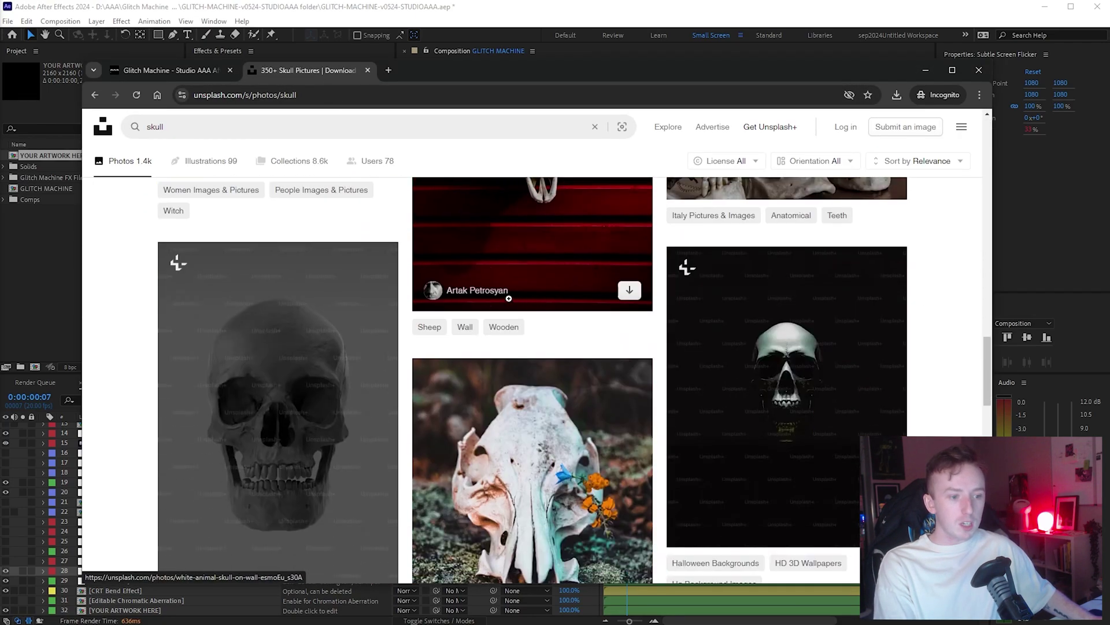
scroll(521, 309, "up", 1)
scroll(531, 317, "down", 3)
left_click(717, 521)
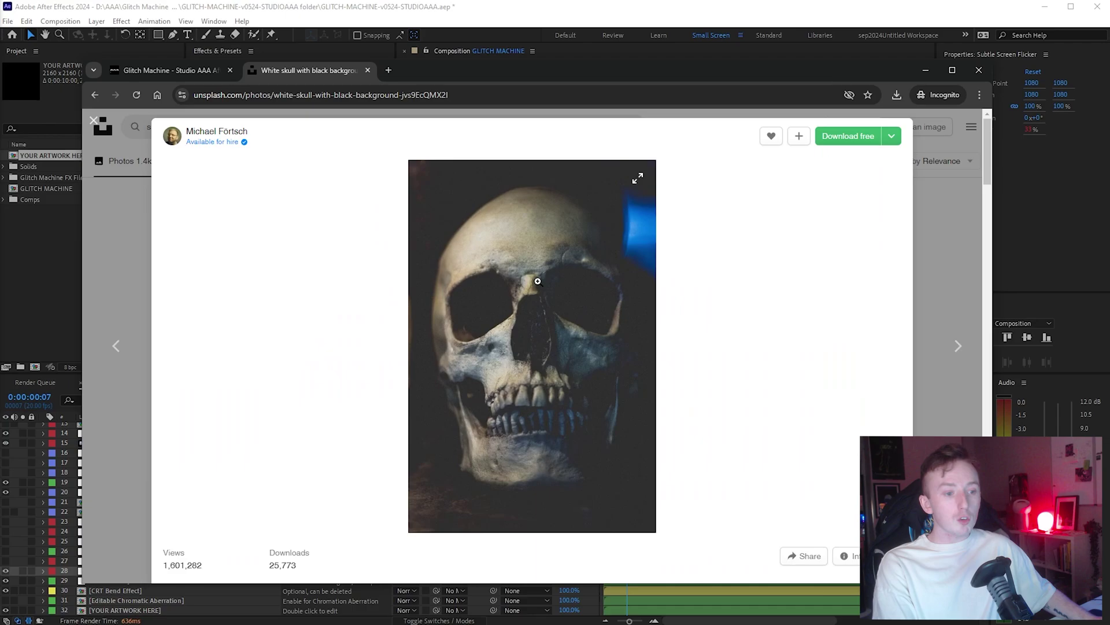
Step: Examine the skull photo at full size, checking the shadows and detail around the eye sockets, nose and teeth
left_click(538, 281)
scroll(589, 298, "up", 5)
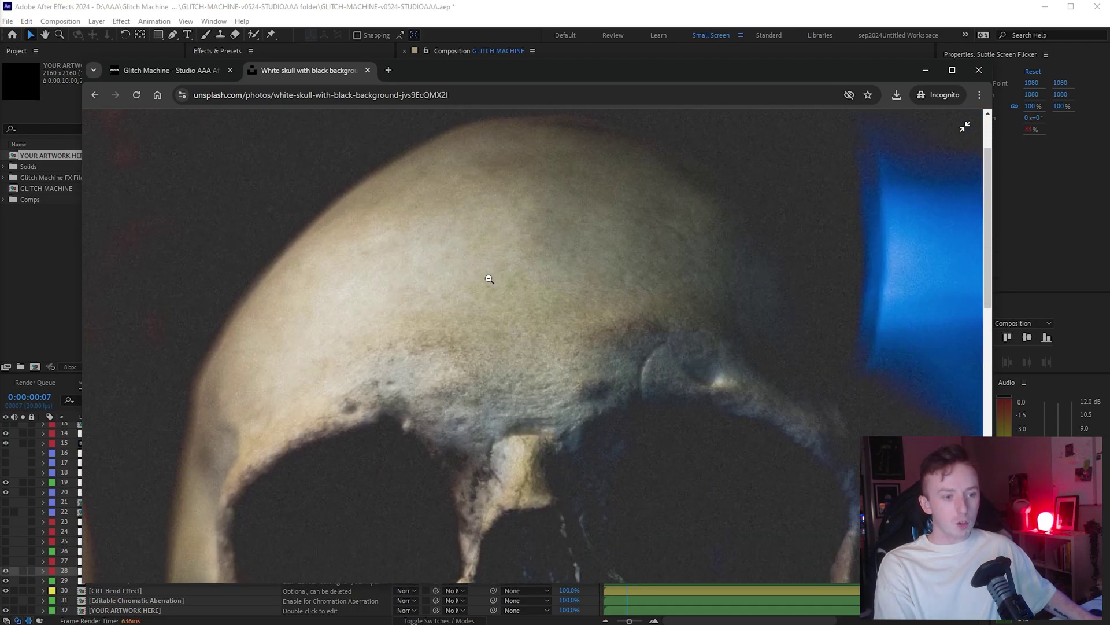
scroll(489, 279, "down", 2)
scroll(285, 268, "up", 1)
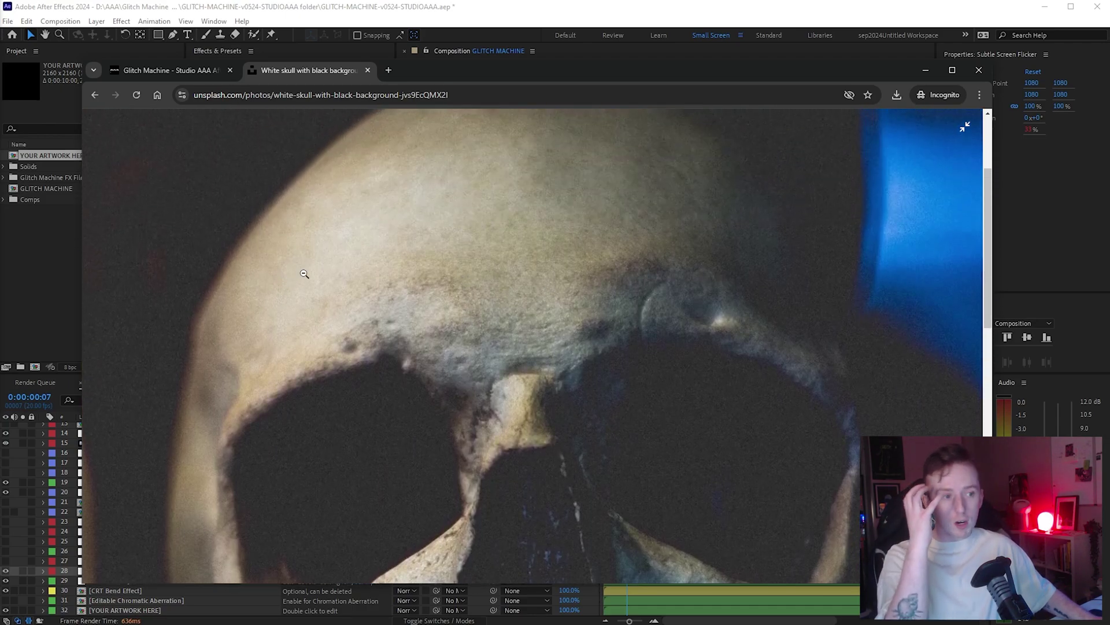
scroll(304, 274, "down", 3)
scroll(367, 268, "down", 1)
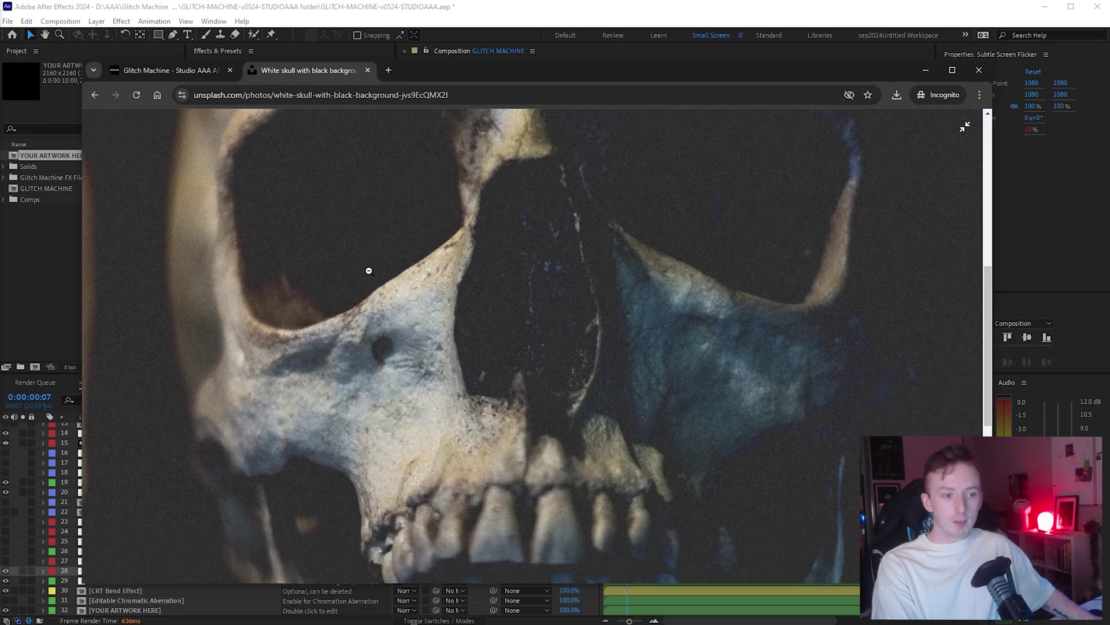
scroll(376, 281, "up", 3)
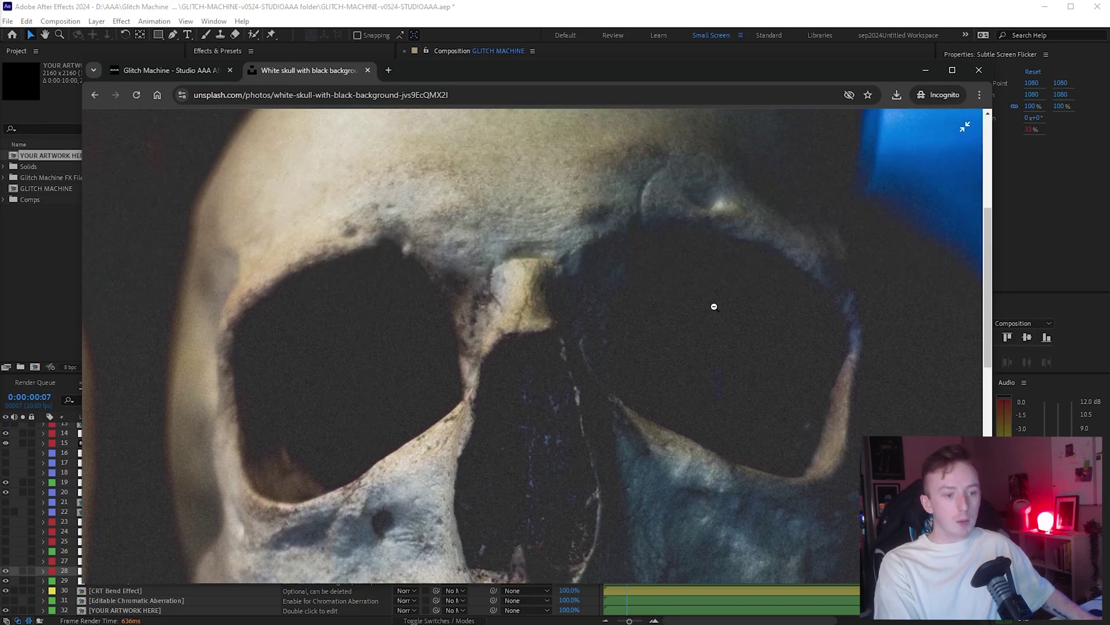
scroll(662, 359, "down", 4)
scroll(575, 362, "up", 4)
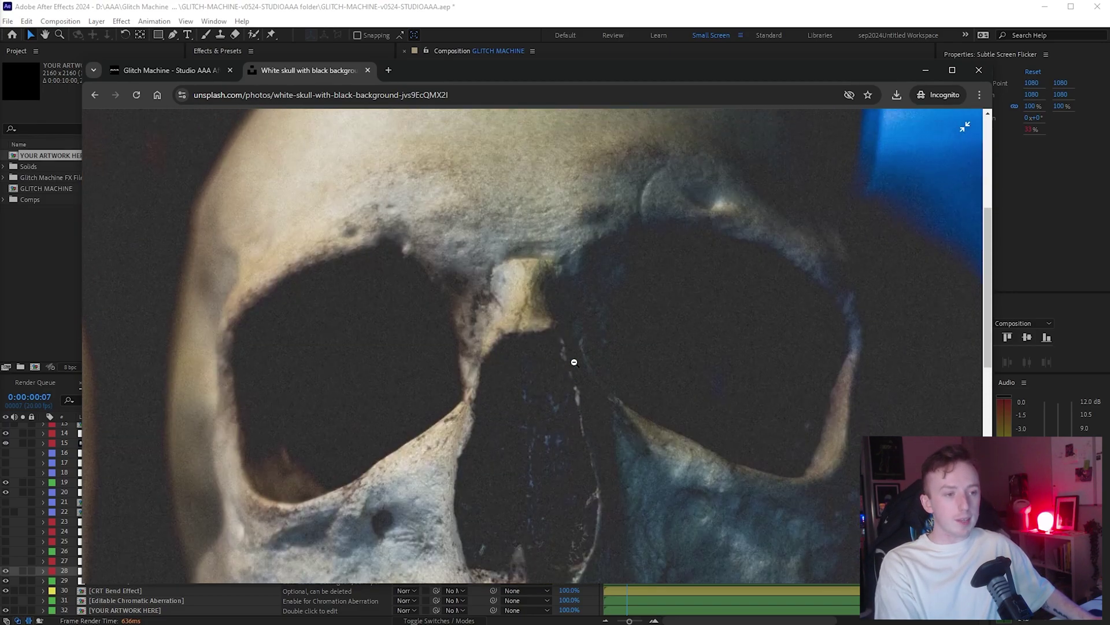
scroll(642, 341, "up", 3)
left_click(637, 339)
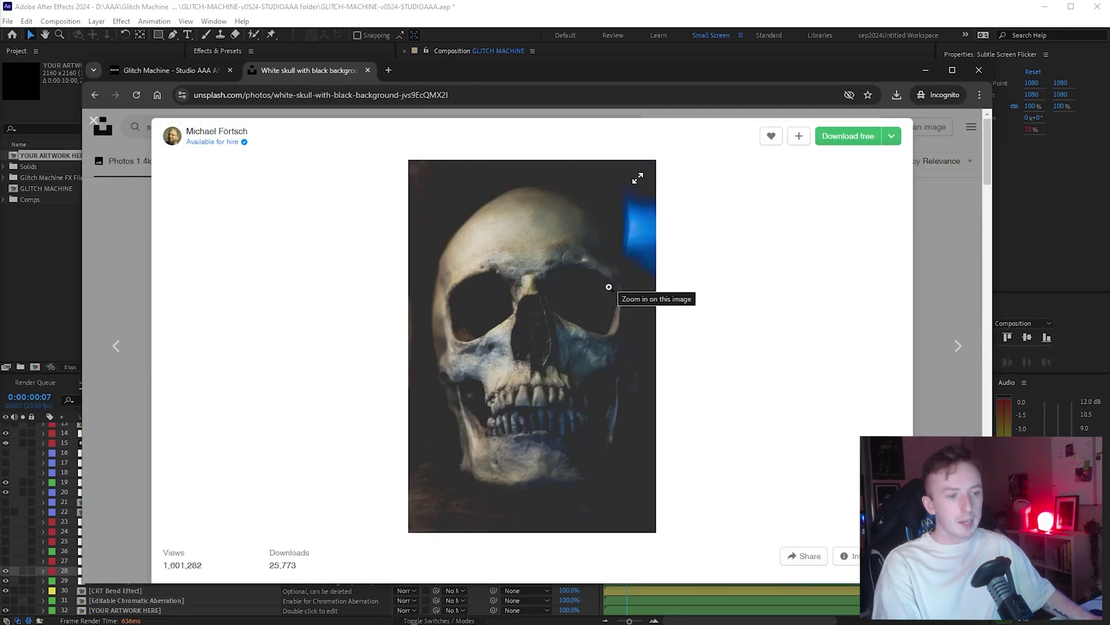
left_click(468, 299)
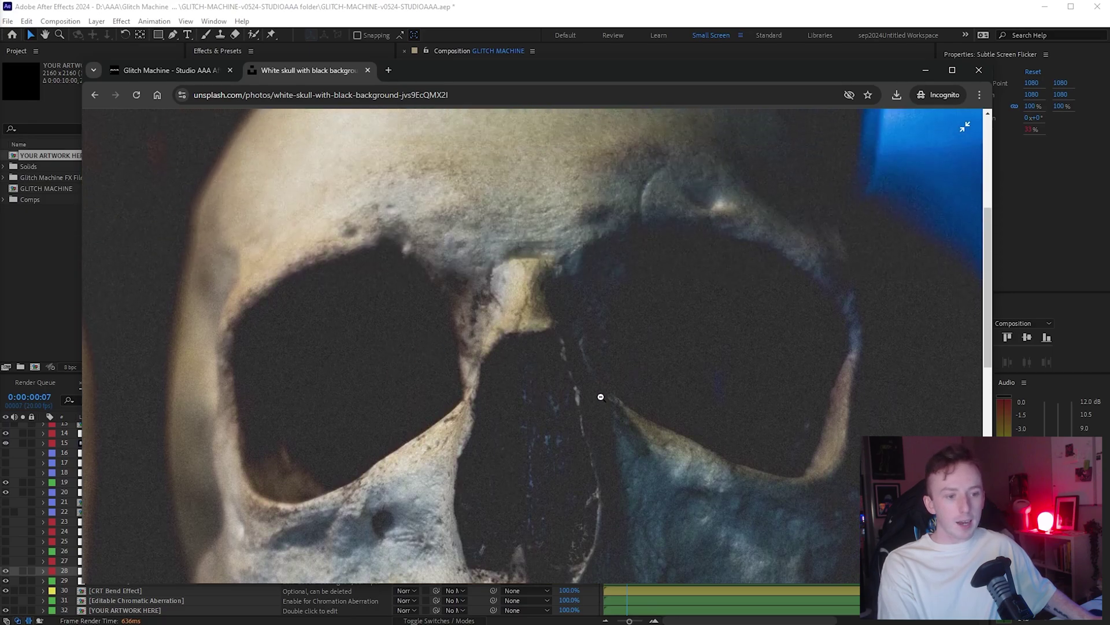
scroll(545, 293, "up", 4)
scroll(503, 293, "down", 6)
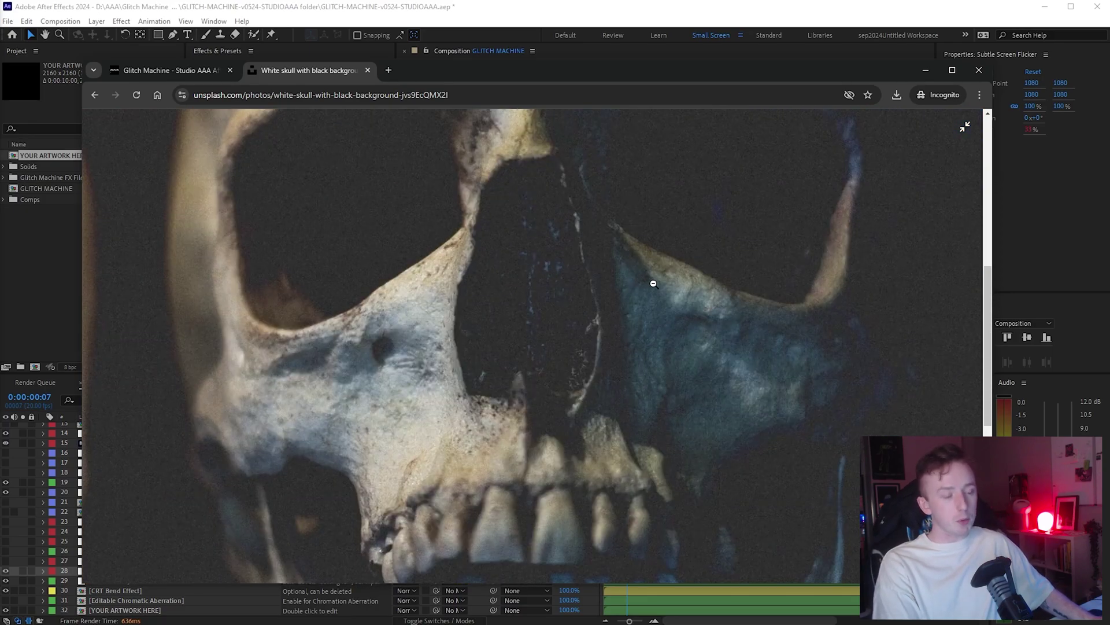
left_click(654, 284)
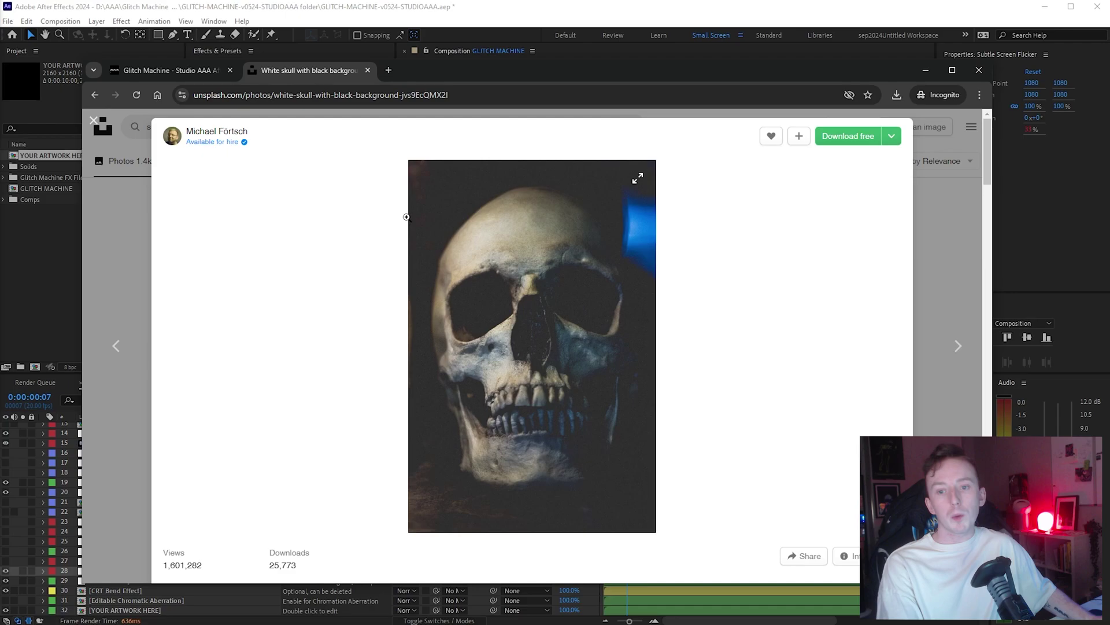
Step: Switch to After Effects and hide every layer of the GLITCH MACHINE composition except YOUR ARTWORK HERE
left_click(567, 51)
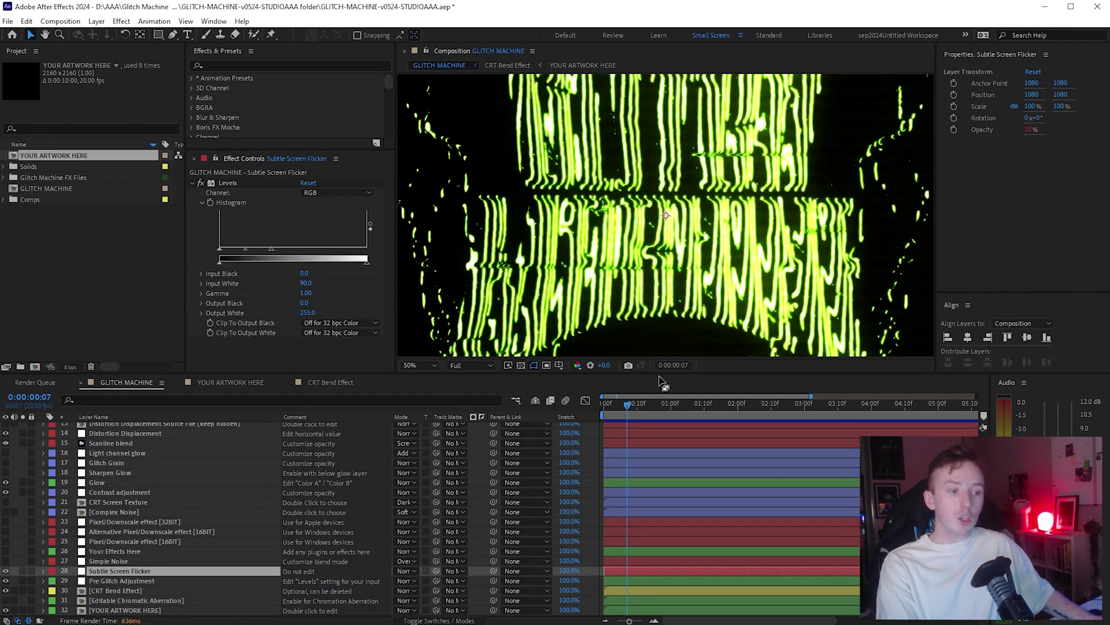
left_click_drag(661, 377, 674, 507)
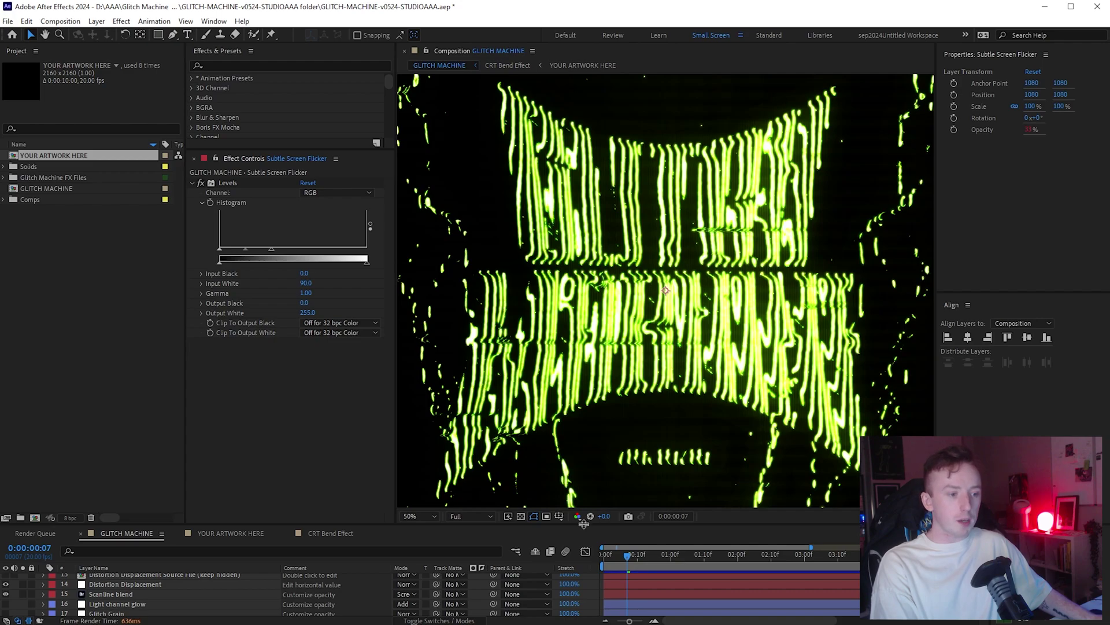
left_click_drag(583, 523, 578, 223)
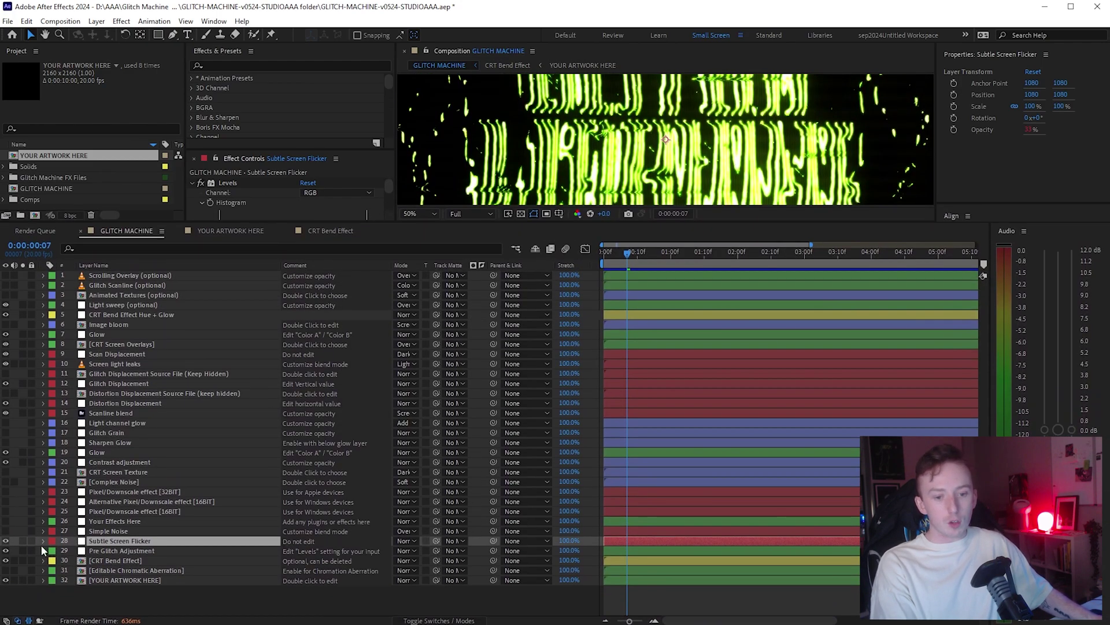
left_click_drag(5, 560, 5, 540)
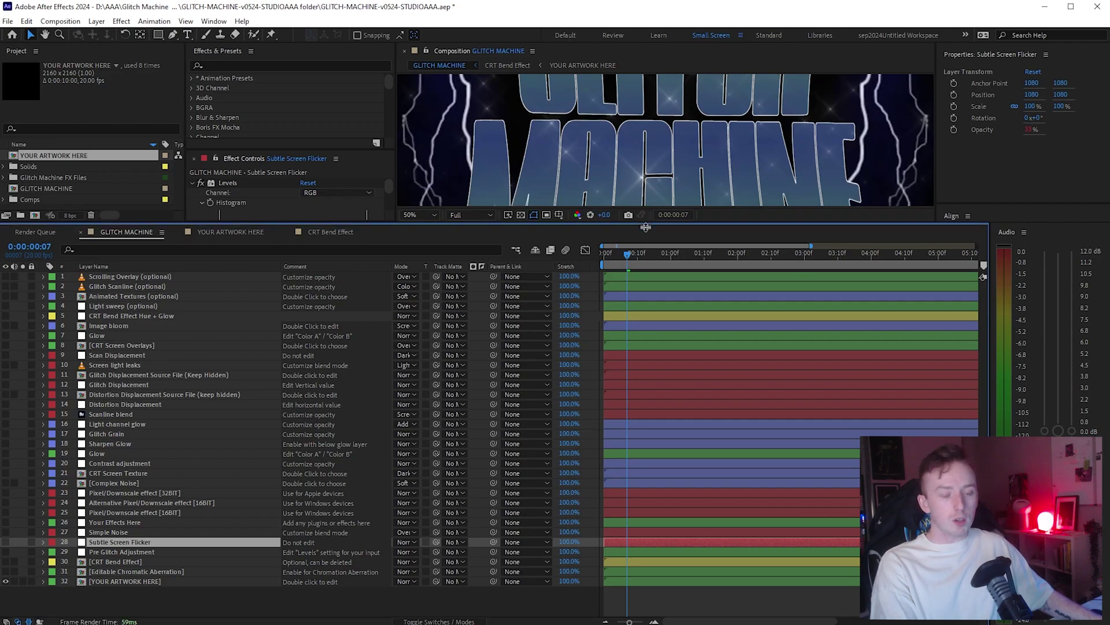
Step: In the YOUR ARTWORK HERE composition, hide the visible example artwork and add the seven downloaded skull photos as layers
left_click_drag(645, 223, 696, 277)
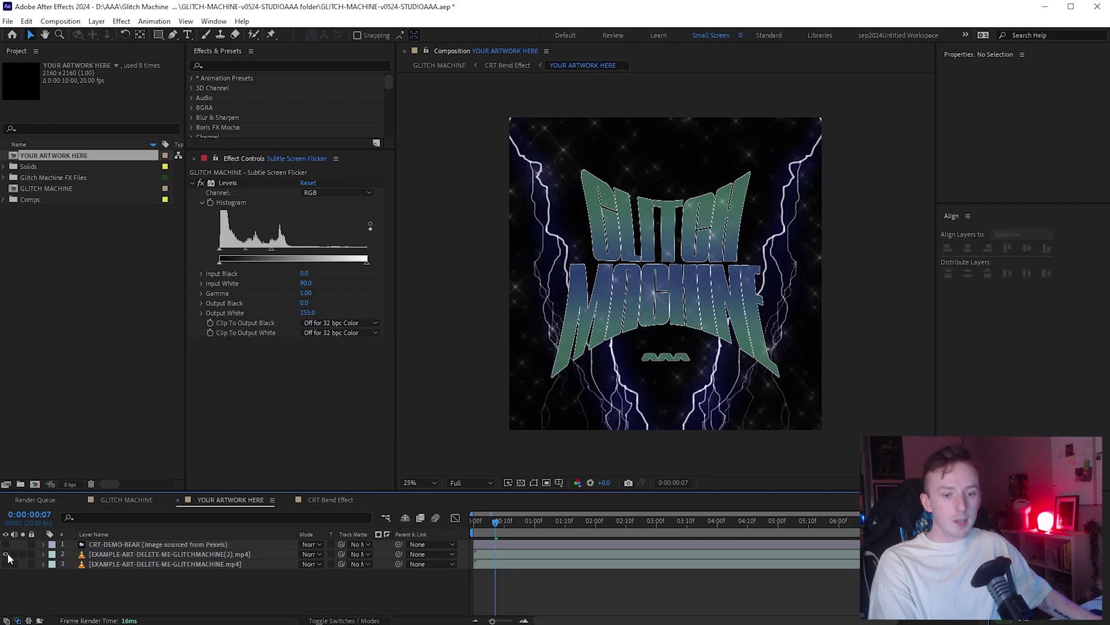
left_click(5, 554)
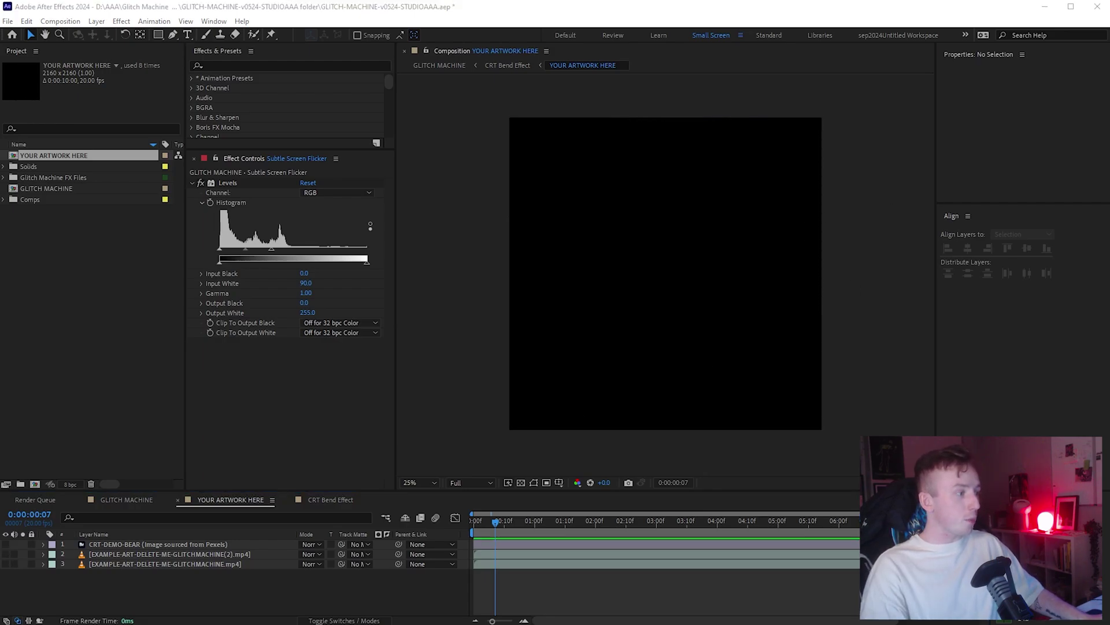
left_click_drag(718, 339, 645, 283)
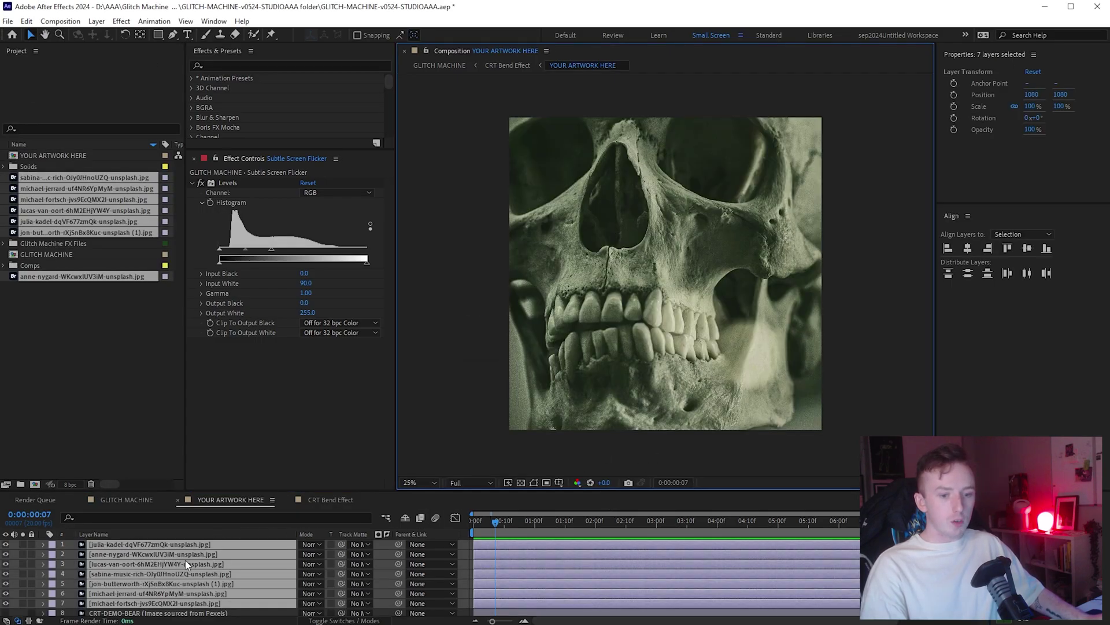
Step: Reposition the first skull photo within the frame through its layer transform properties and hide that layer
left_click(169, 544)
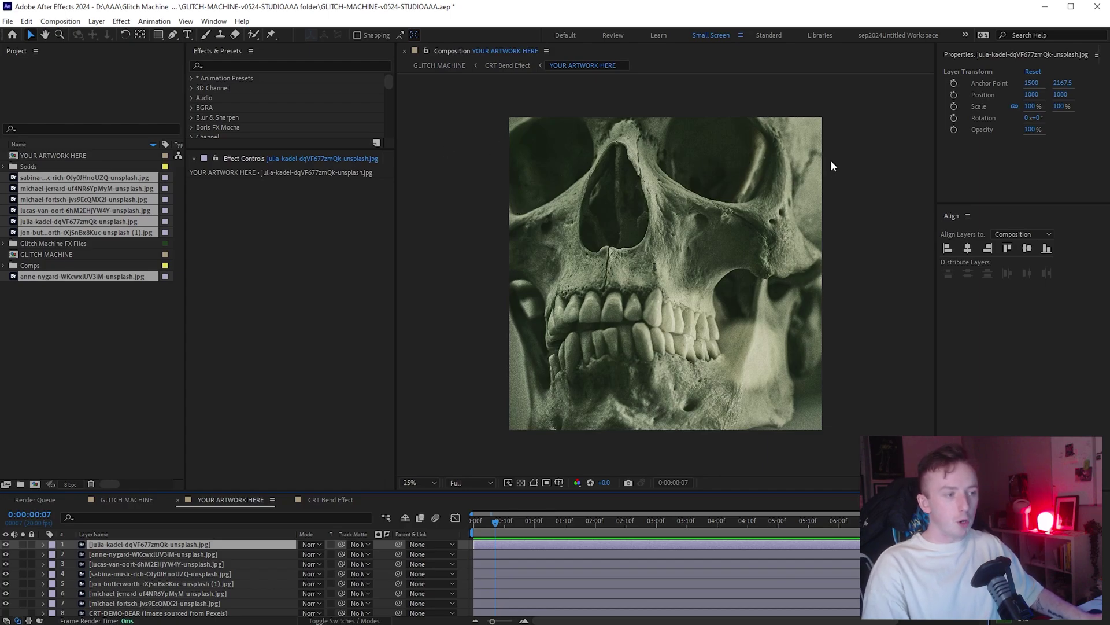
left_click(214, 21)
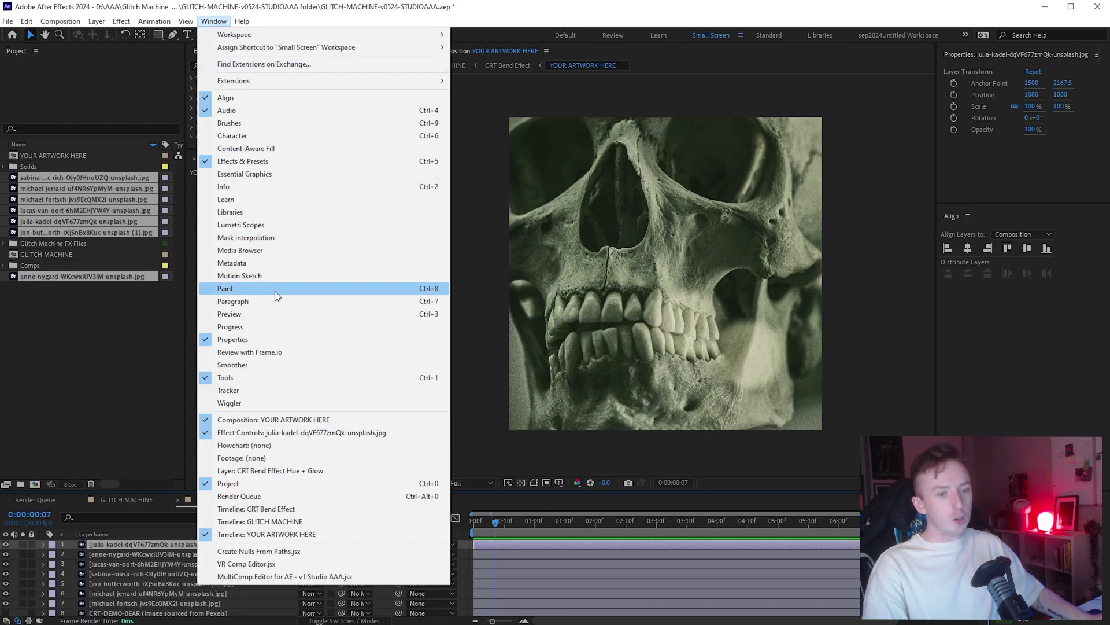
left_click(248, 339)
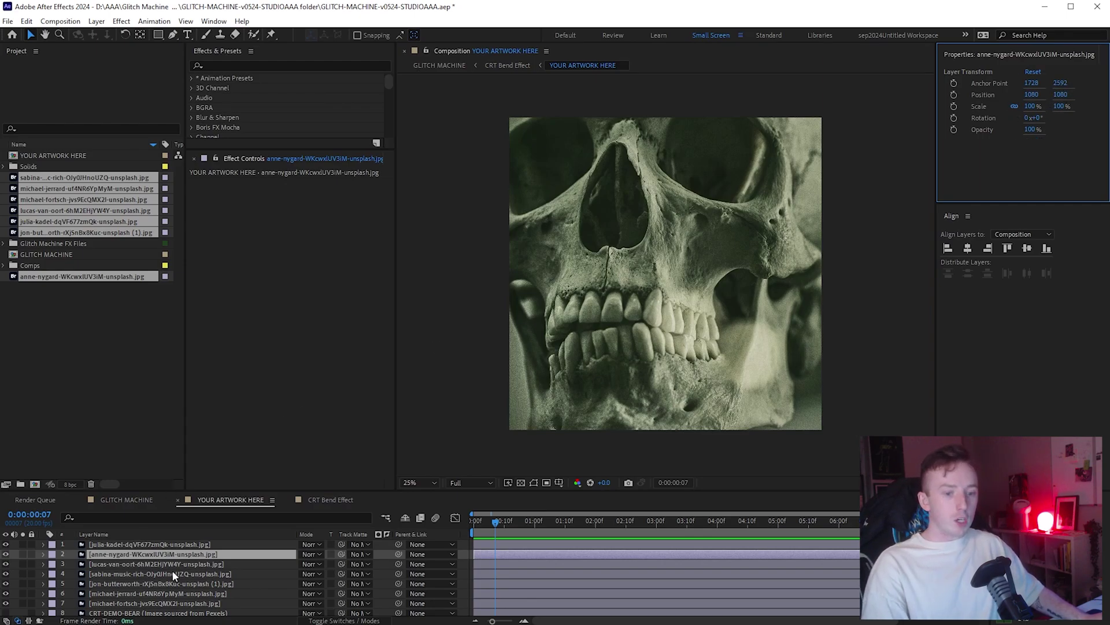
left_click(190, 545)
left_click_drag(1066, 97, 1038, 99)
left_click(7, 545)
Step: Scale the second skull photo to 130%, position it at 965, 977, and hide its layer
left_click(143, 555)
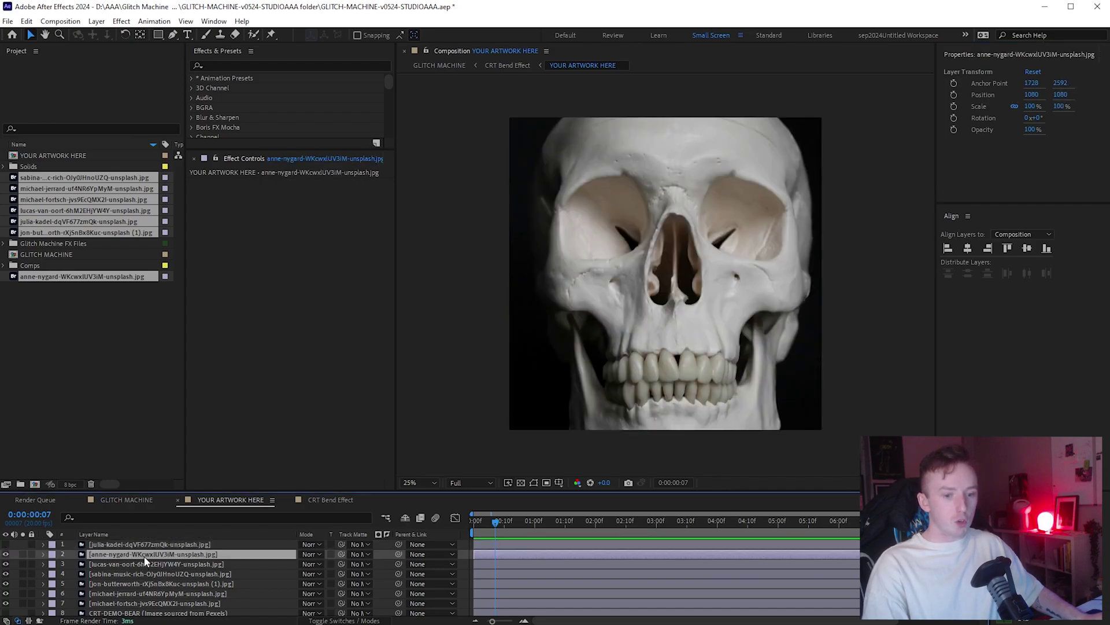
left_click_drag(1034, 106, 992, 101)
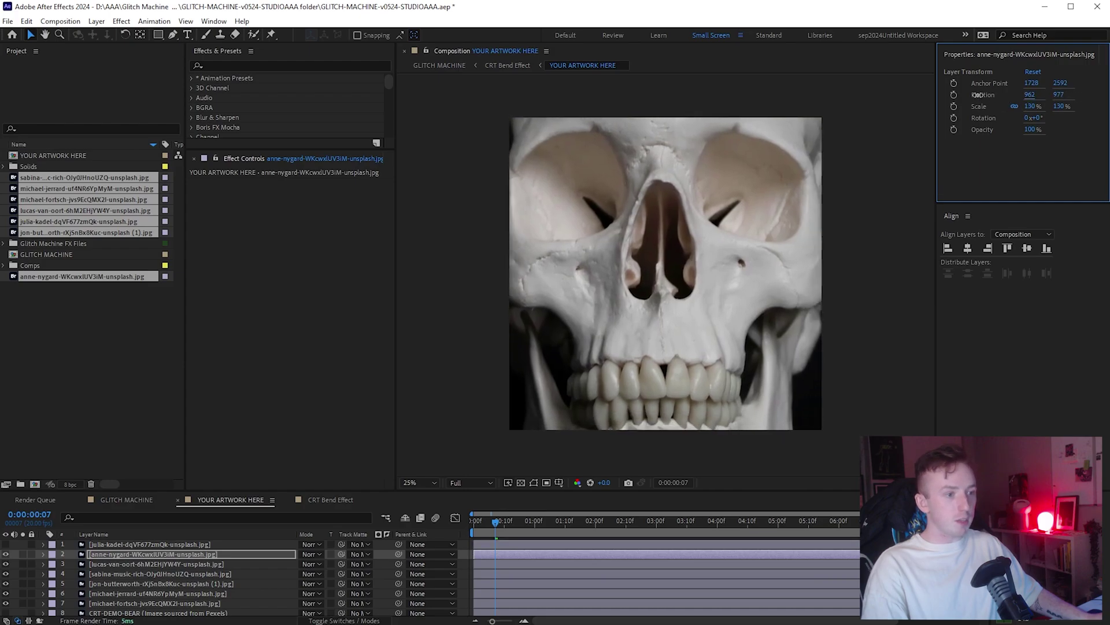
left_click(6, 554)
Step: Scale the third skull photo to 190%, position it at 1747, 983, and hide its layer
left_click(135, 565)
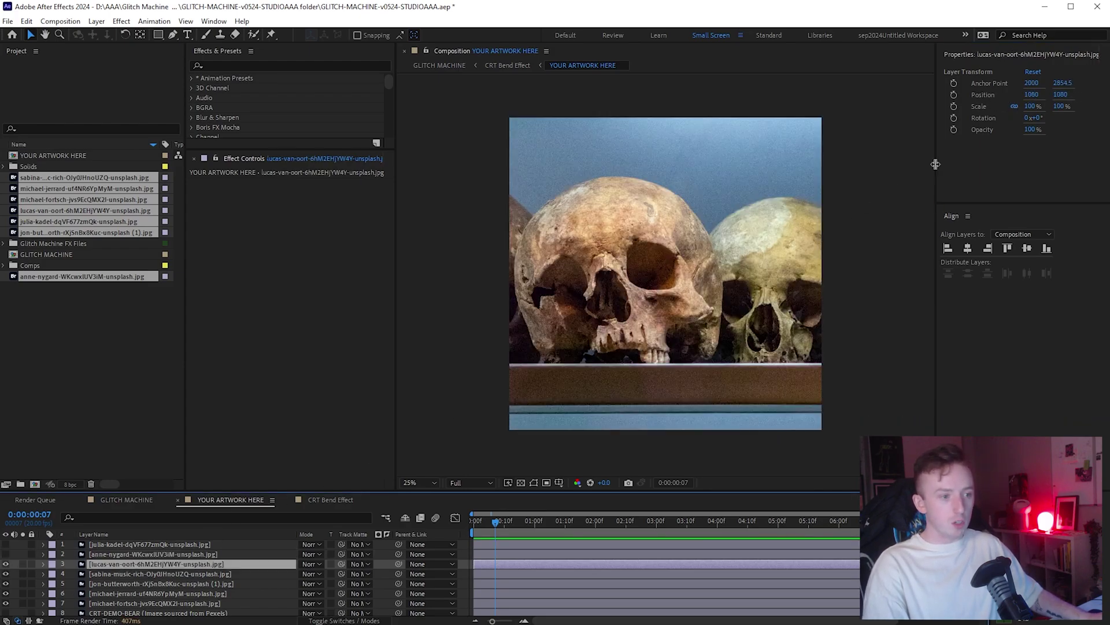
left_click_drag(1032, 96, 1023, 98)
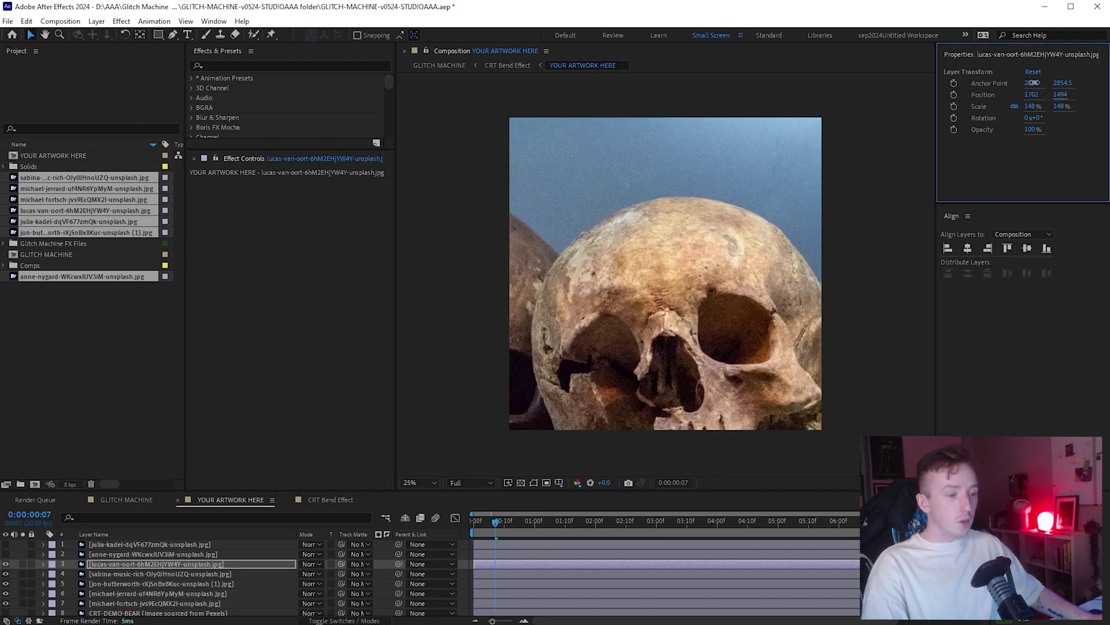
left_click_drag(1060, 95, 998, 102)
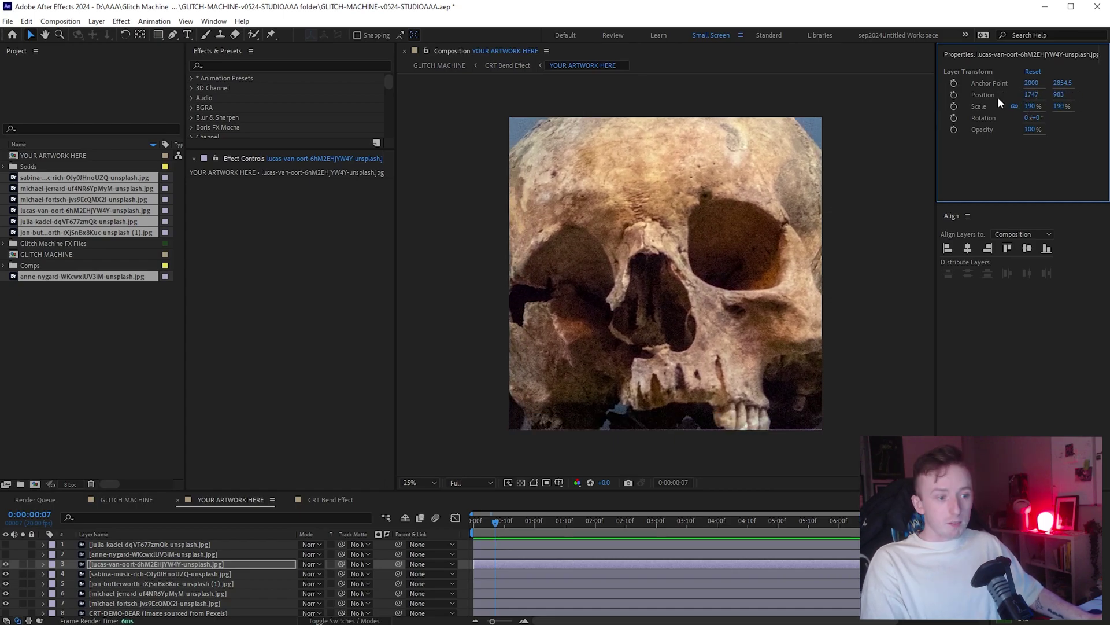
left_click(6, 564)
Step: Reposition the fourth skull photo, set the fifth to position 1198, 1004, scale 108% and rotation 25°, and hide layers 4 to 6
left_click(145, 573)
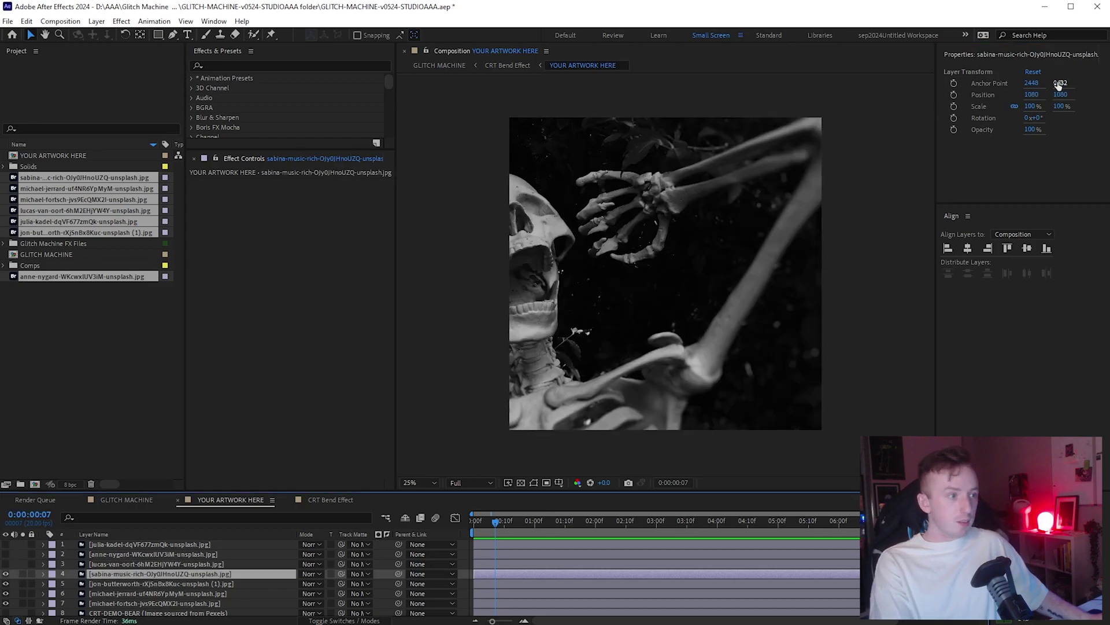
left_click_drag(1032, 96, 1108, 97)
left_click_drag(1032, 96, 1087, 117)
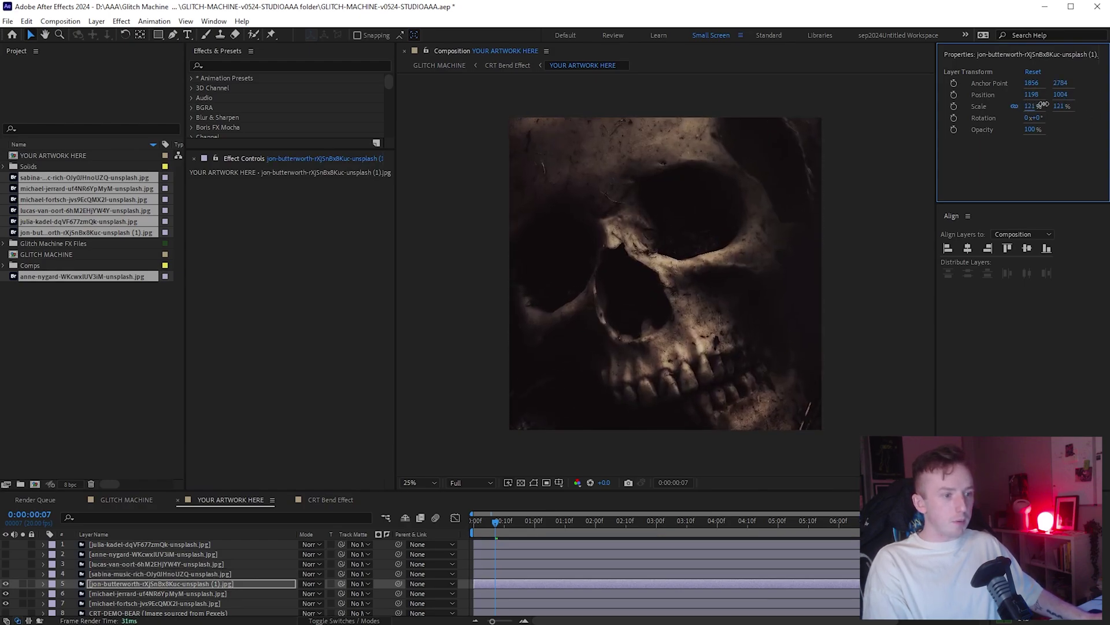
left_click(6, 584)
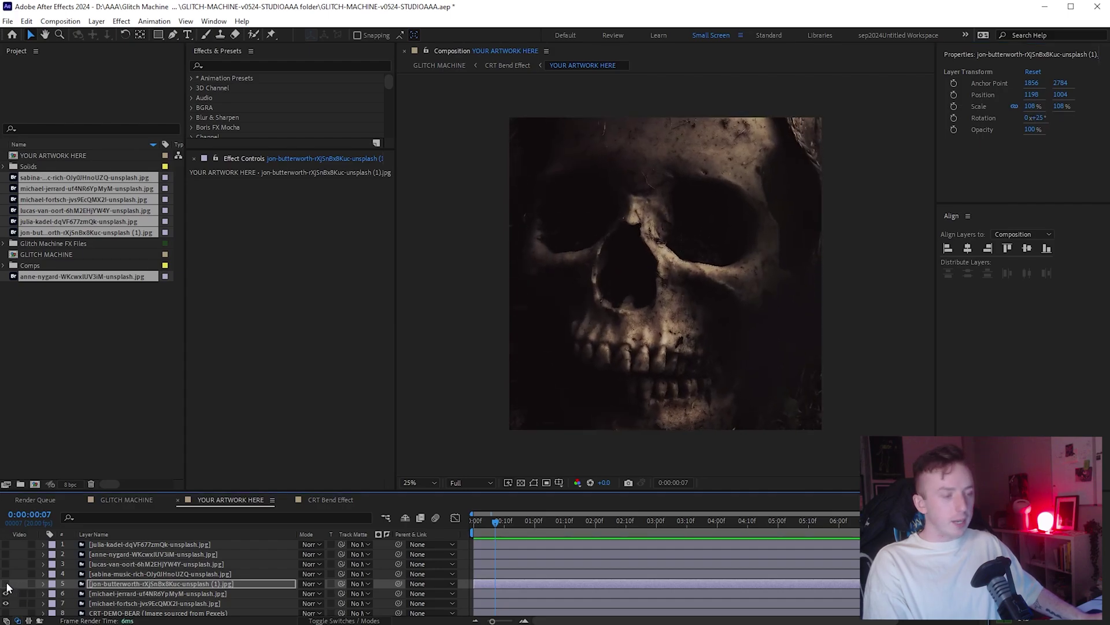
left_click(138, 594)
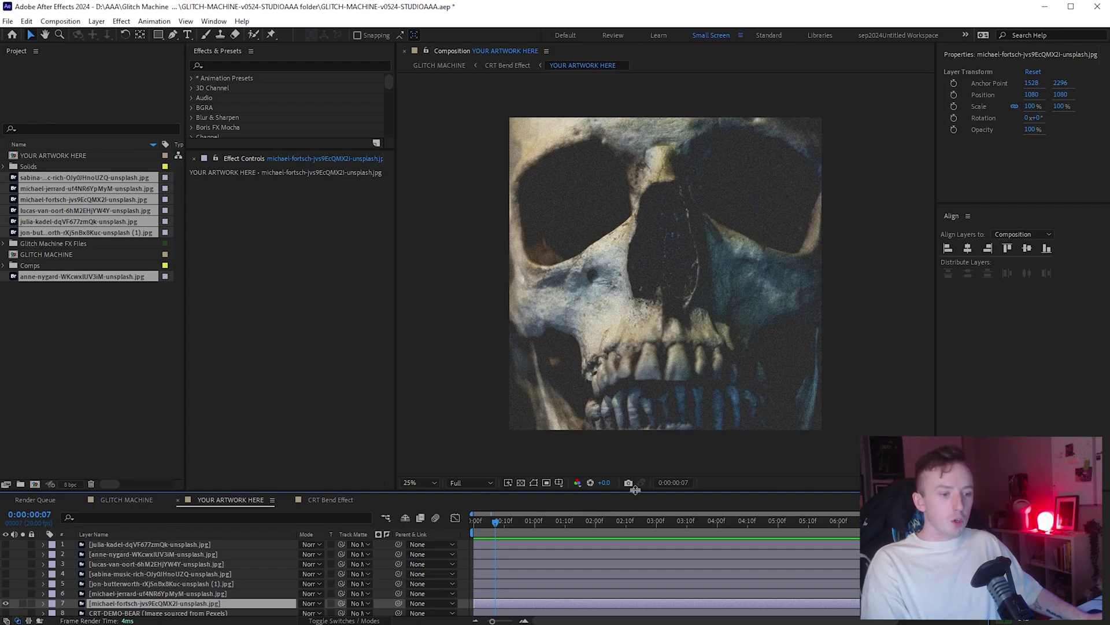
Step: Delete the CRT-DEMO-BEAR layer and the two EXAMPLE-ART-DELETE-ME video layers from the composition
left_click_drag(635, 489, 635, 325)
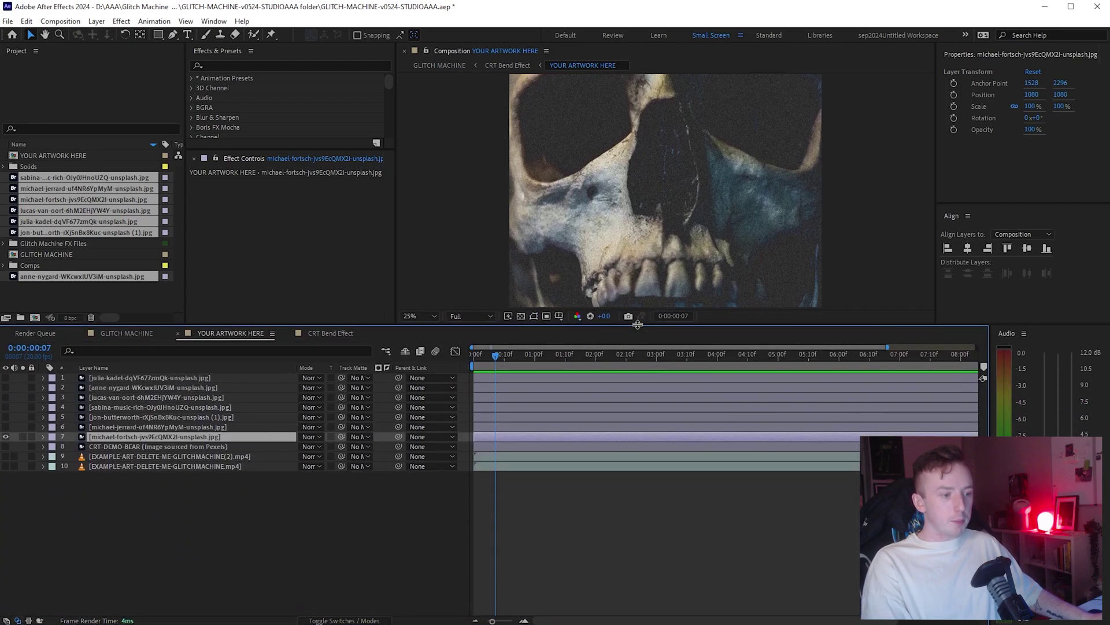
left_click(123, 447)
left_click(130, 467, "shift")
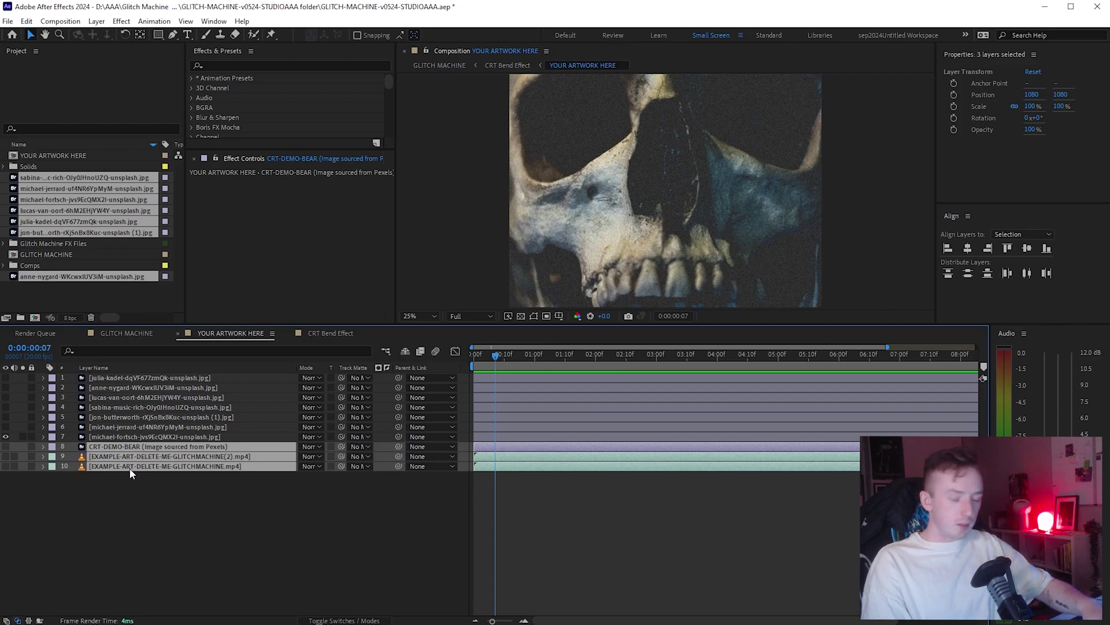
key("Delete")
Step: Trim all seven skull photo layers to end at about 0:00:01:06
key("ctrl+a")
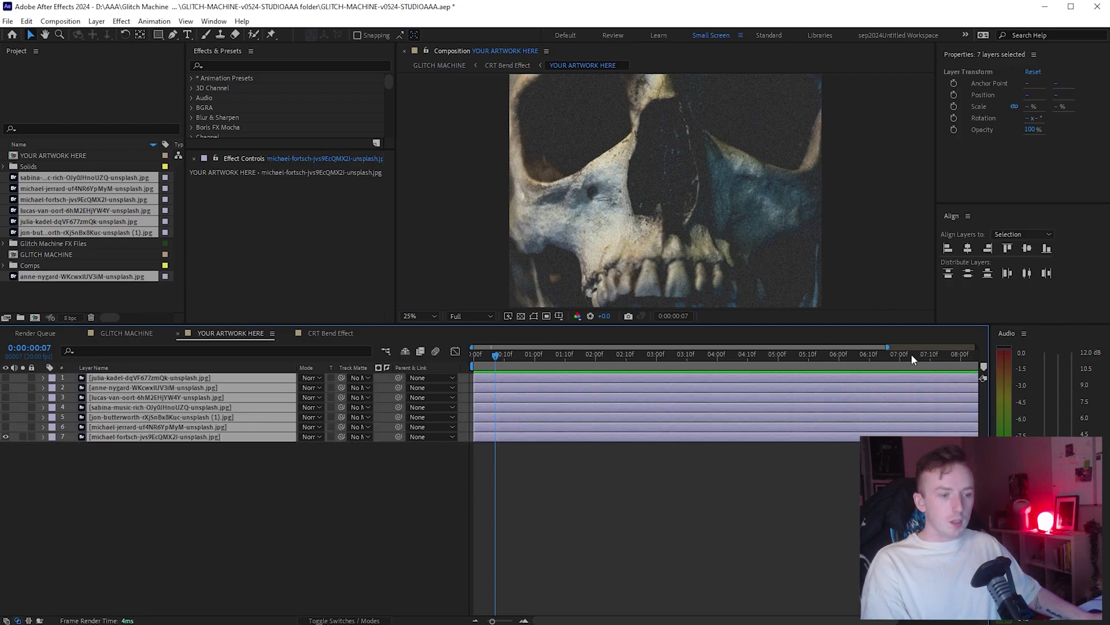
scroll(943, 395, "down", 2)
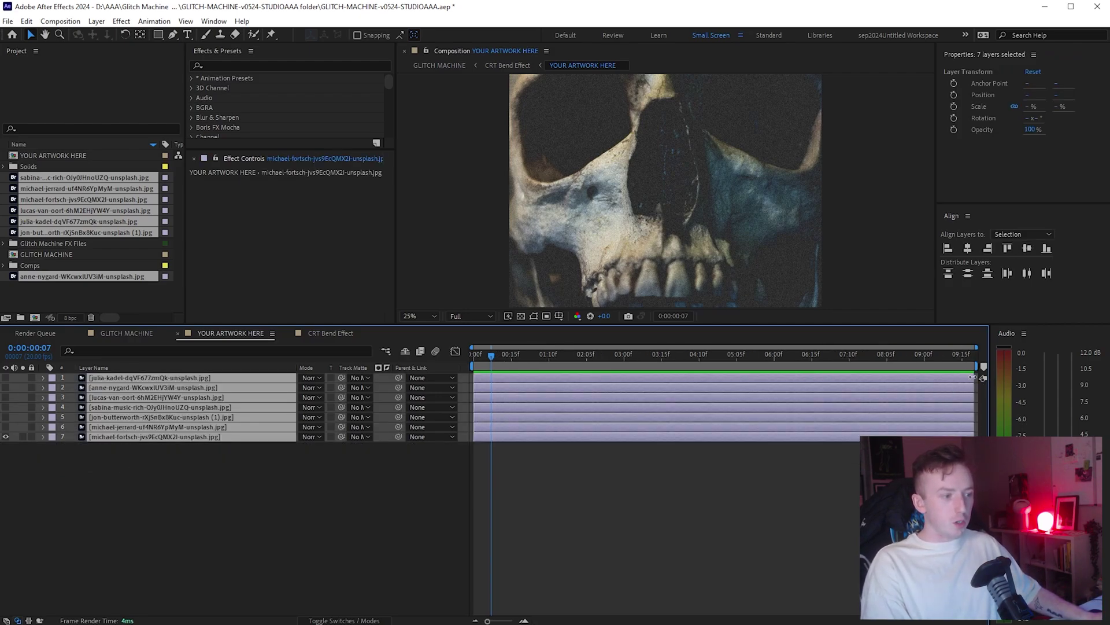
left_click_drag(973, 377, 539, 362)
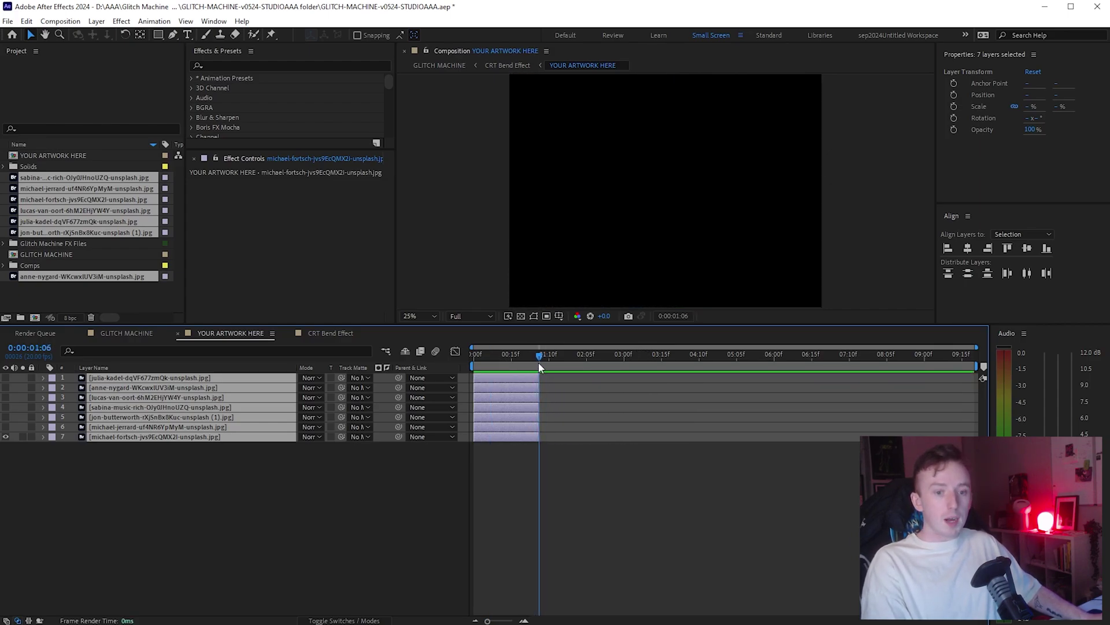
Step: Select the seven skull photo layers from the bottom one up and arrange them end to end with Sequence Layers, without overlap
right_click(504, 378)
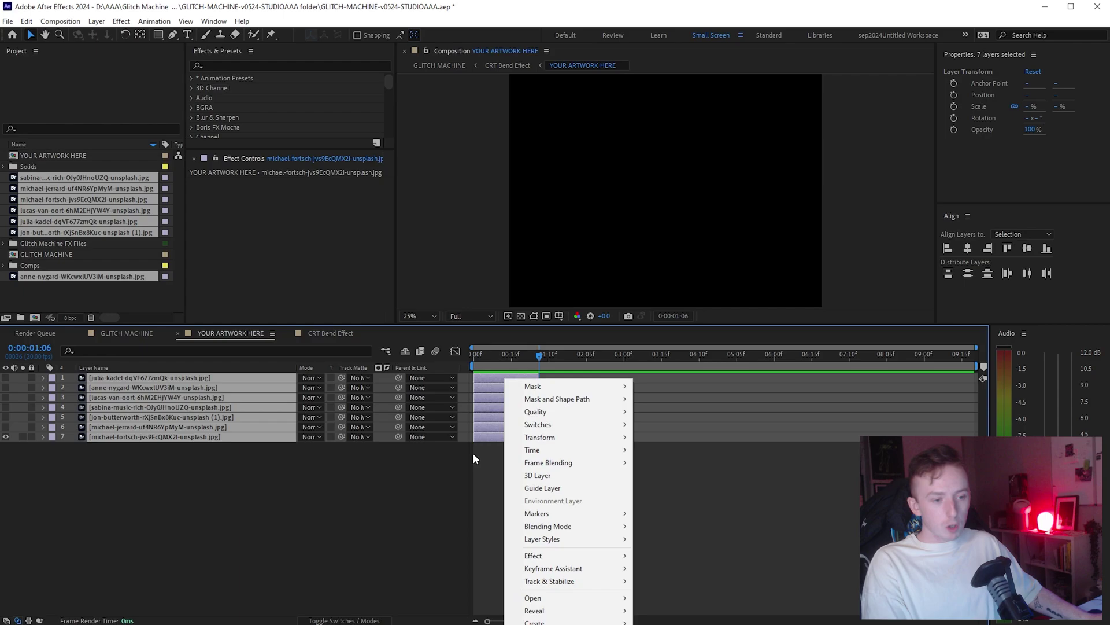
left_click(185, 469)
left_click(131, 437)
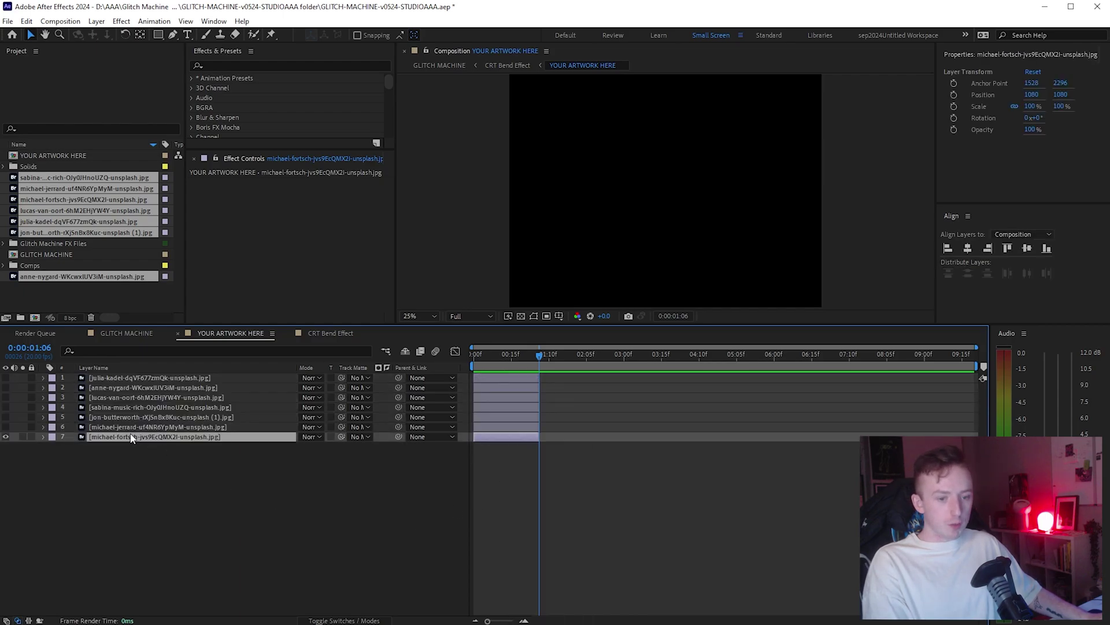
left_click(131, 378, "shift")
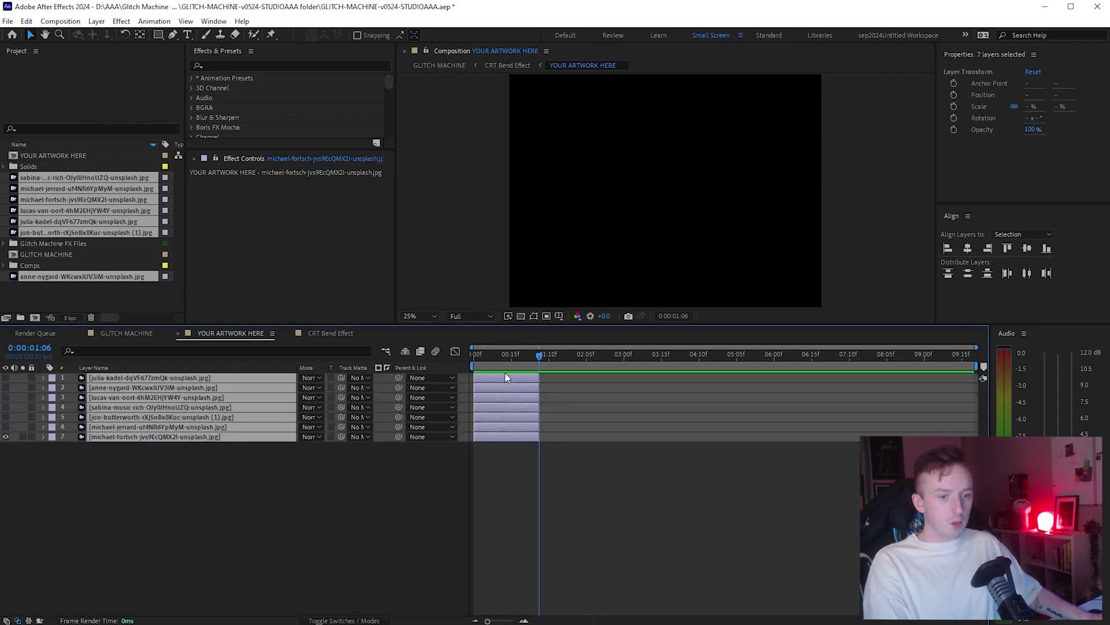
right_click(524, 379)
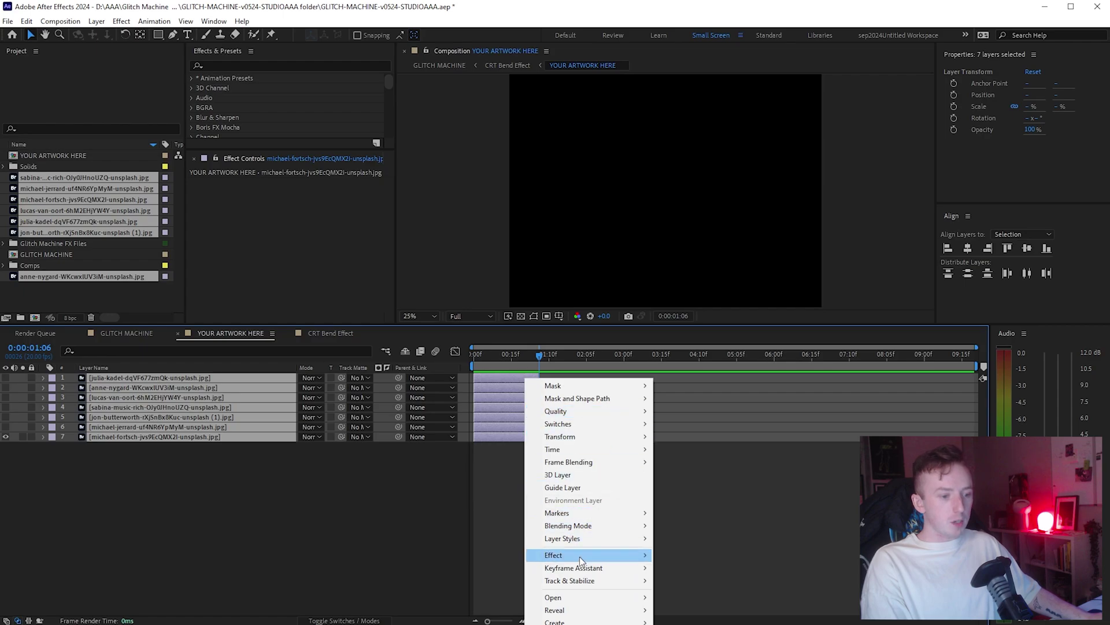
mouse_move(584, 566)
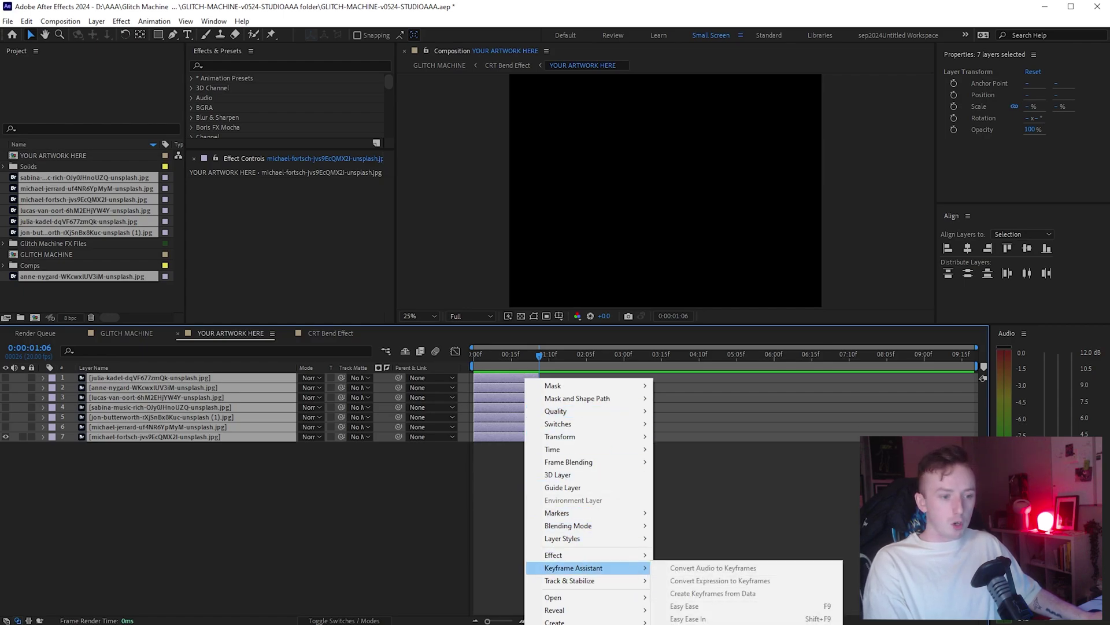
left_click(489, 488)
left_click_drag(240, 441, 190, 372)
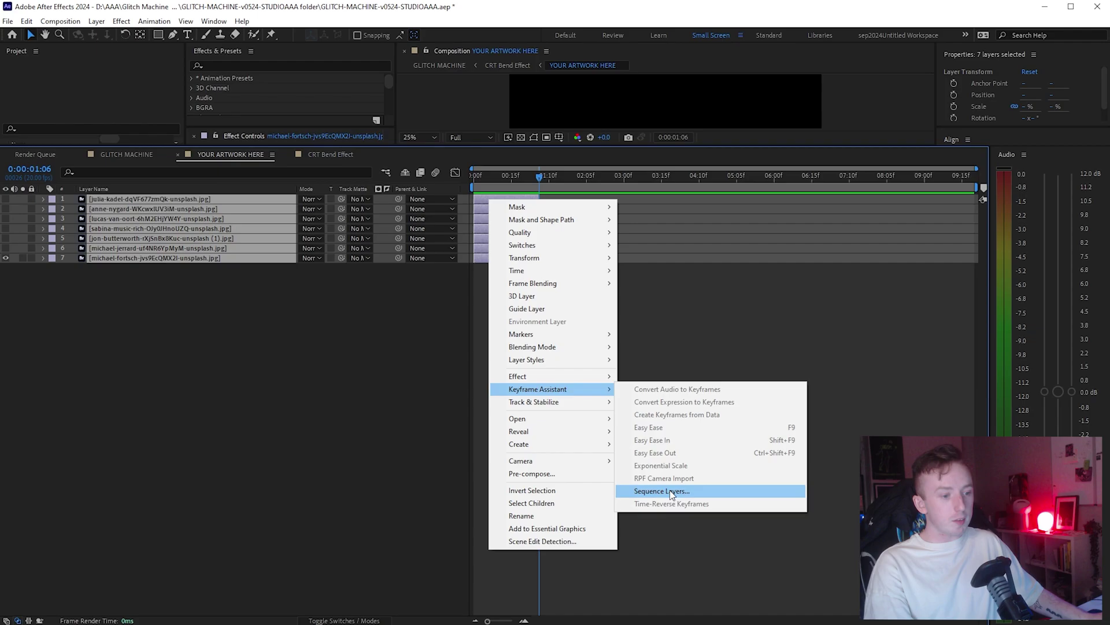
left_click(671, 493)
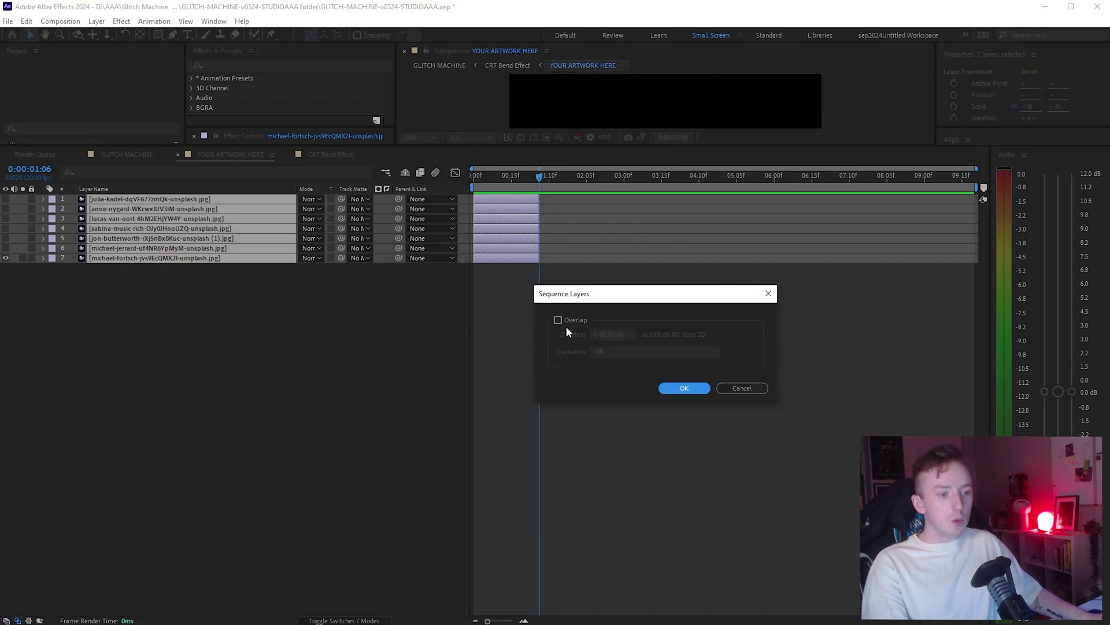
left_click(671, 388)
Step: Make all seven skull photo layers visible and preview the sequence from the beginning
left_click_drag(501, 181, 452, 194)
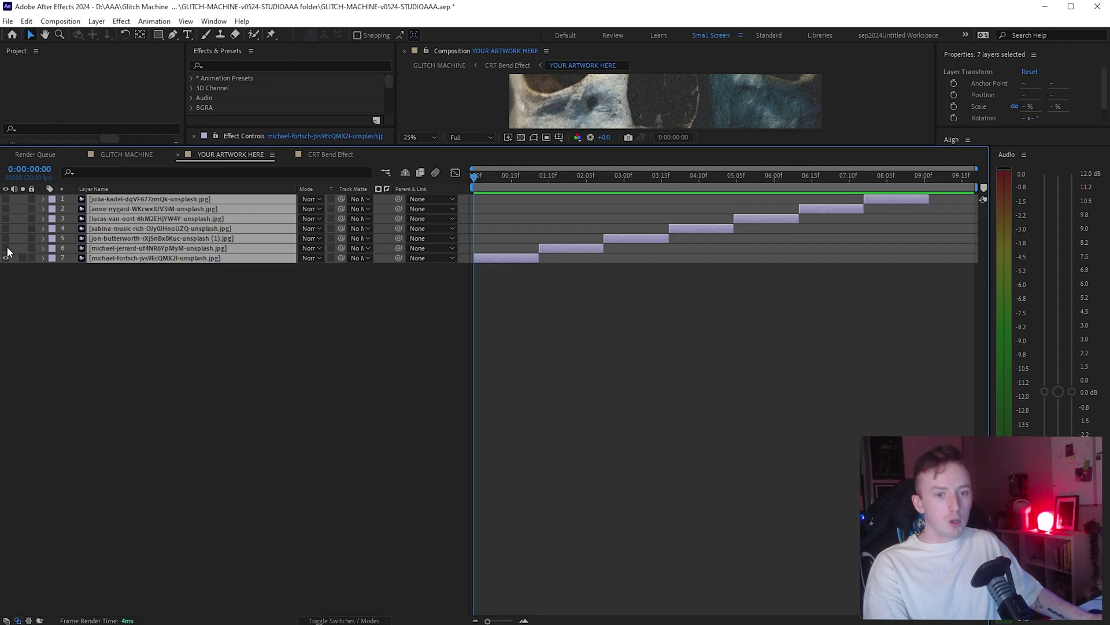
left_click_drag(5, 249, 6, 199)
left_click_drag(531, 499, 819, 466)
key("space")
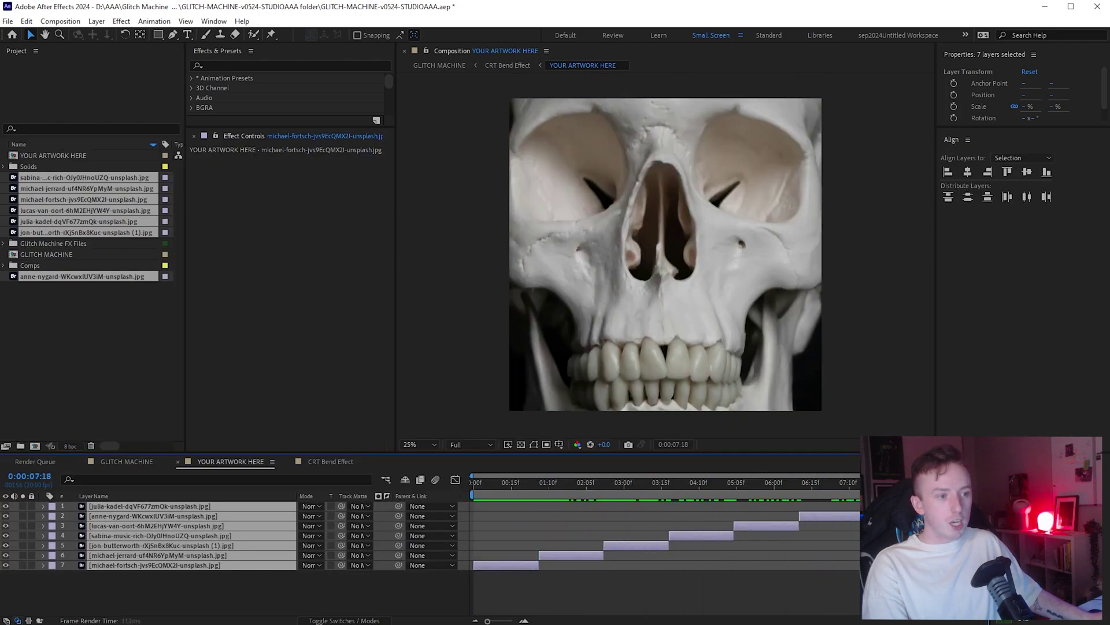
left_click_drag(827, 509, 322, 522)
left_click(244, 595)
right_click(245, 596)
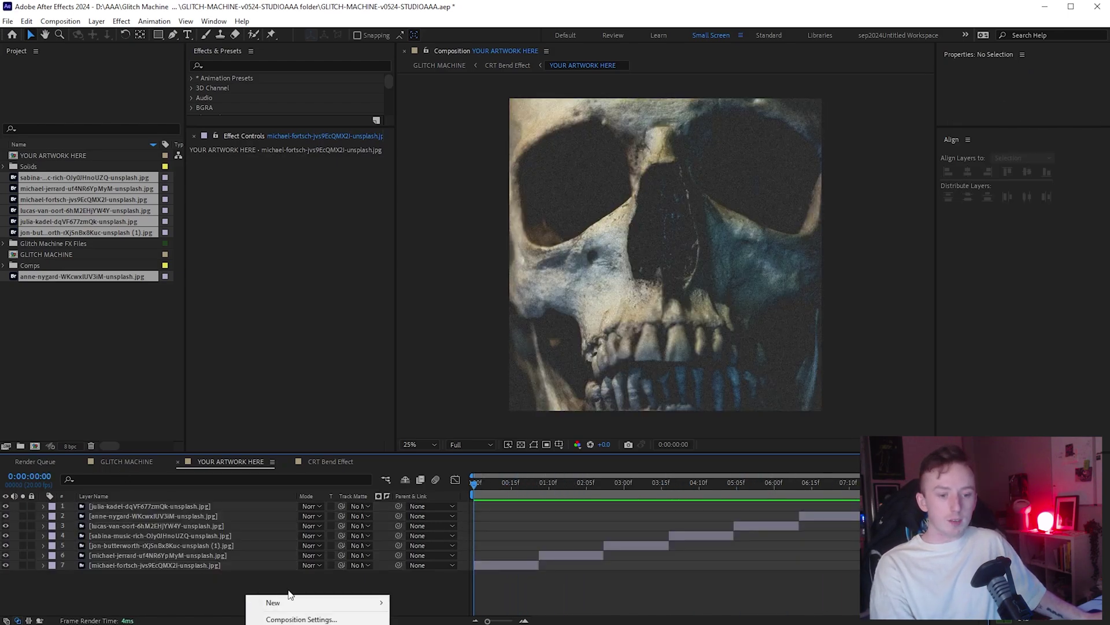
mouse_move(300, 603)
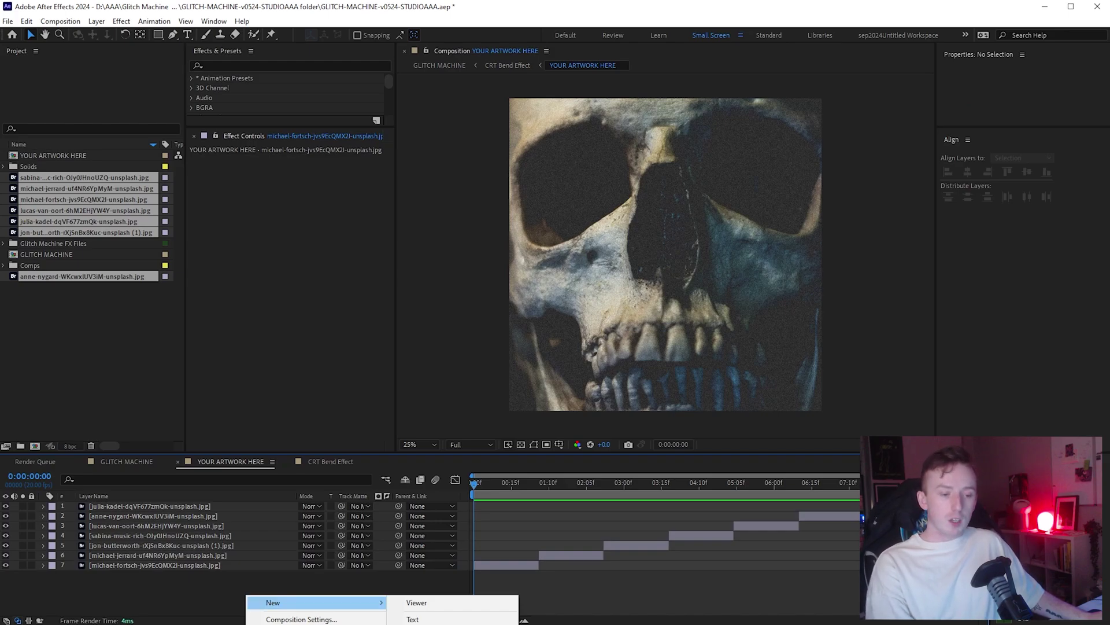
left_click_drag(495, 486, 467, 491)
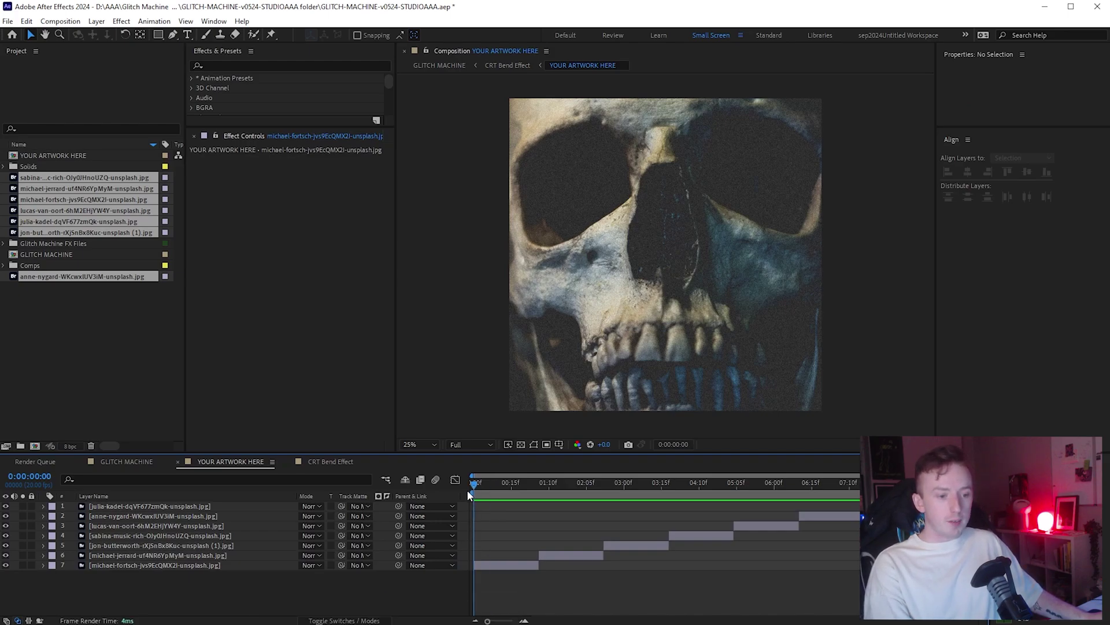
Step: Step through the skull photos along the timeline to compare their look, ending at 0:00:08:03
left_click(546, 496)
left_click(636, 494)
left_click(694, 496)
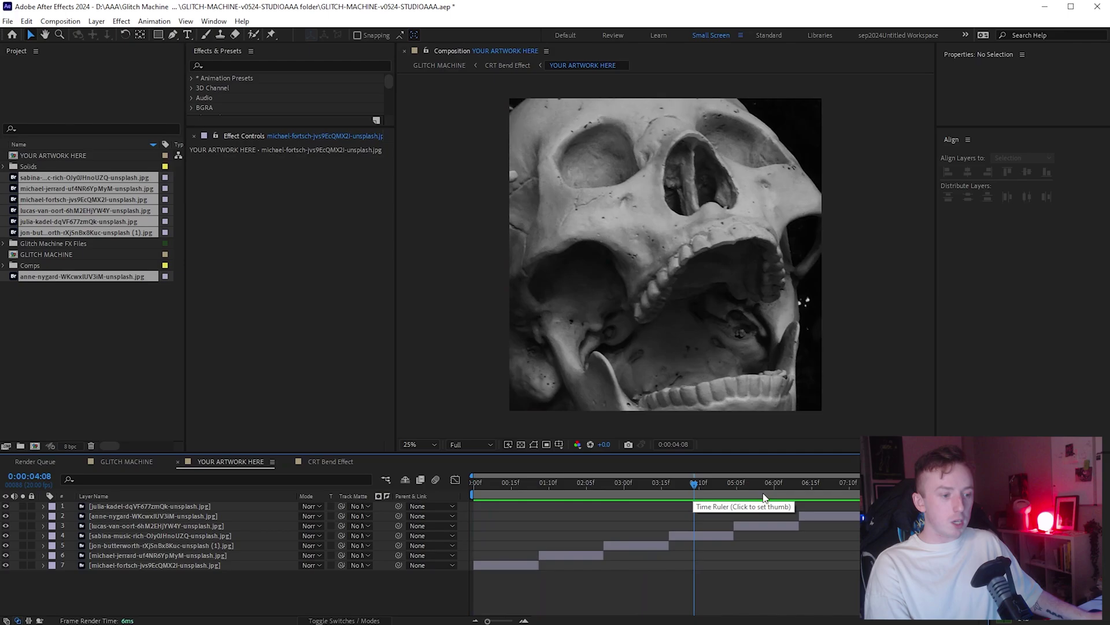
left_click(762, 495)
left_click(838, 493)
left_click(881, 493)
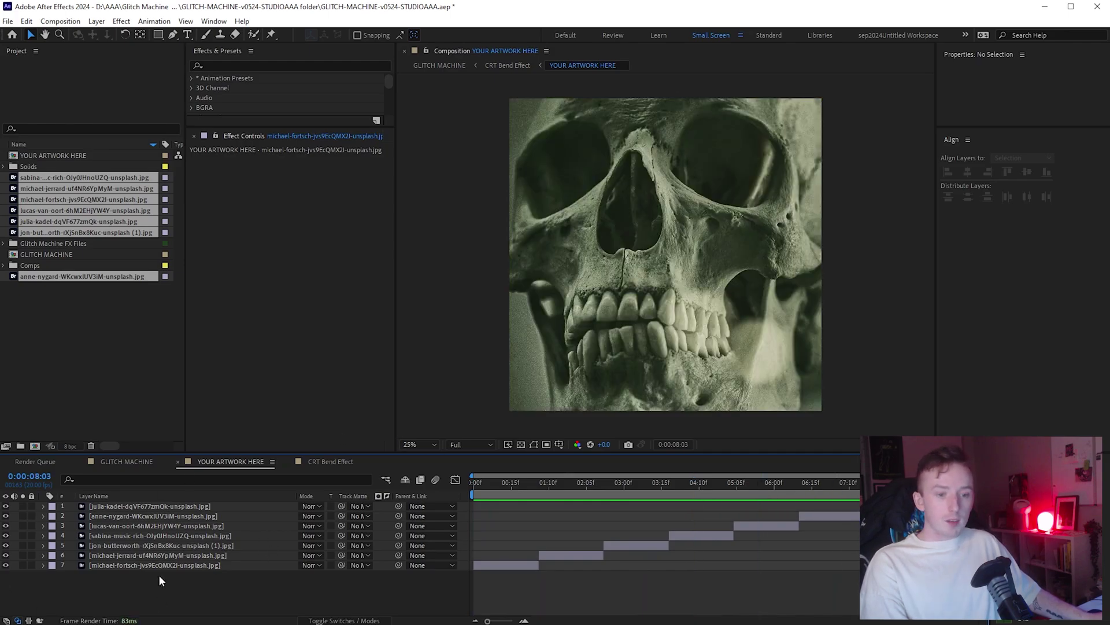
Step: Add a new adjustment layer above the skull photos in the composition
right_click(153, 596)
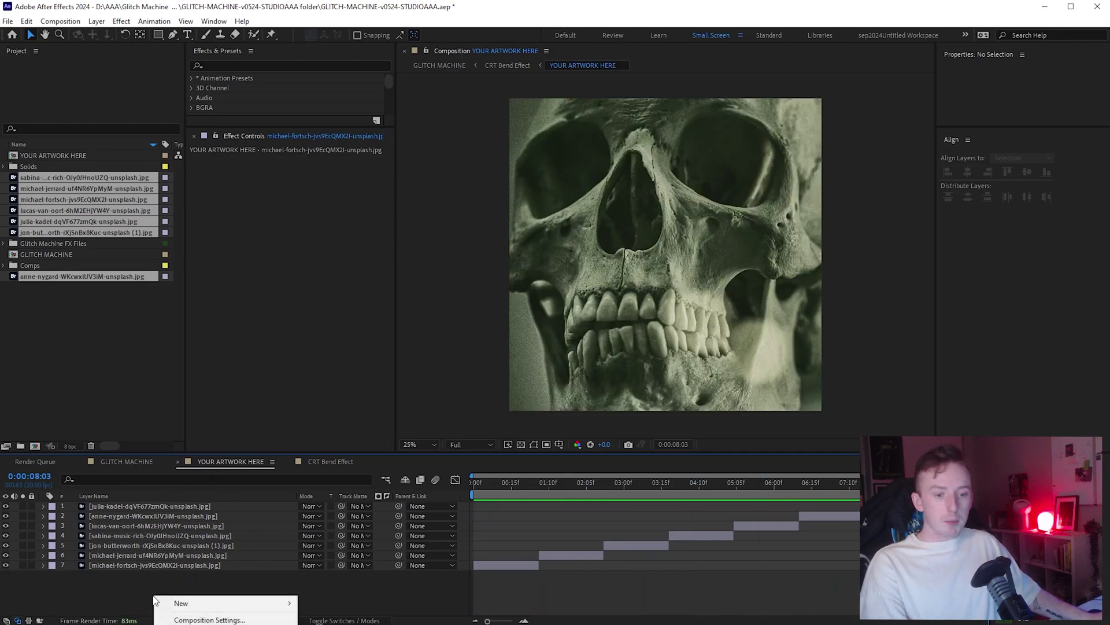
mouse_move(268, 603)
left_click(343, 624)
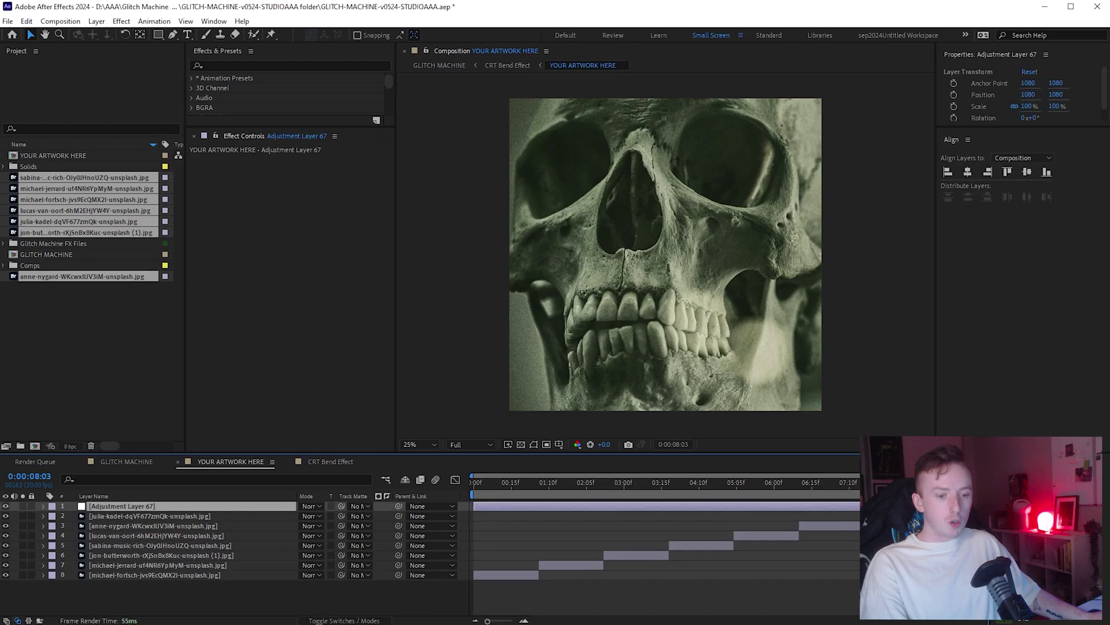
Step: Find the threshold effects and apply CC Threshold to the adjustment layer
left_click(248, 66)
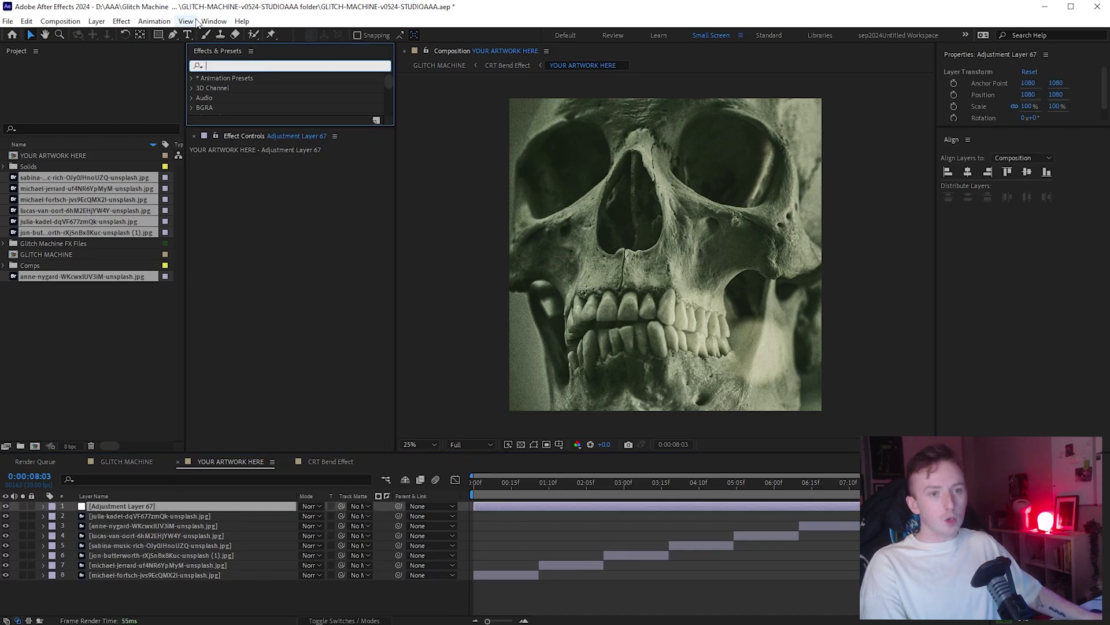
left_click(214, 21)
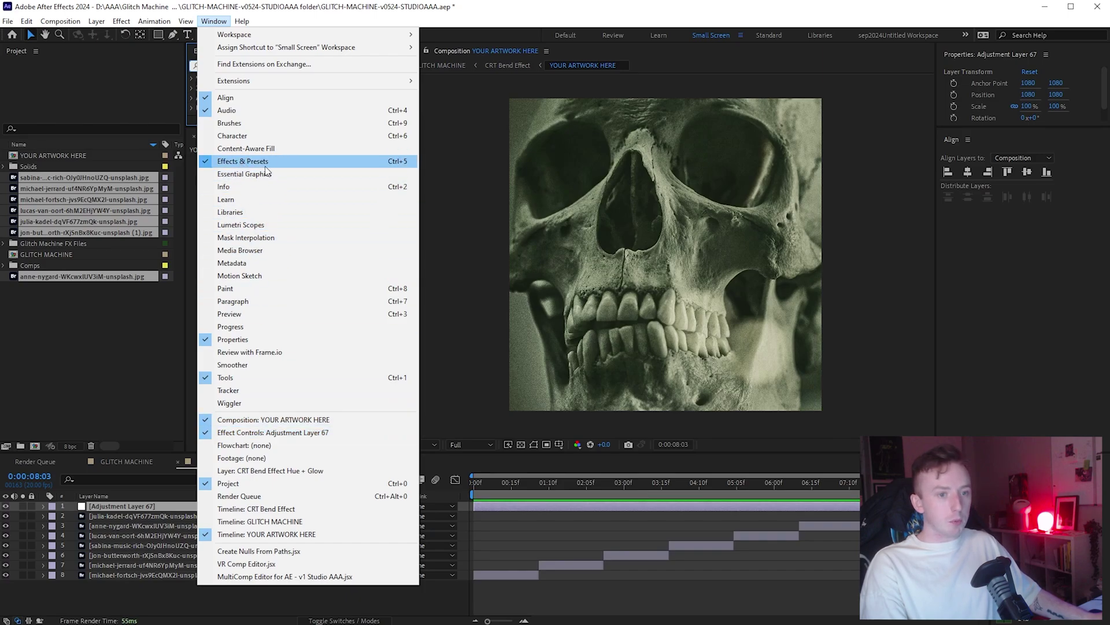
left_click(476, 144)
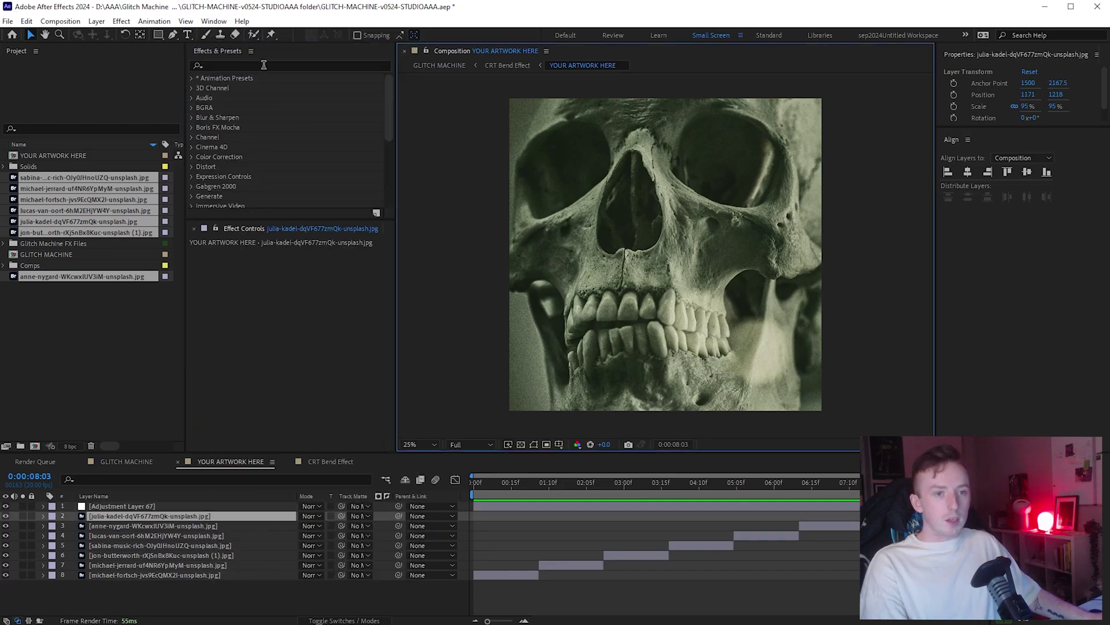
left_click(264, 66)
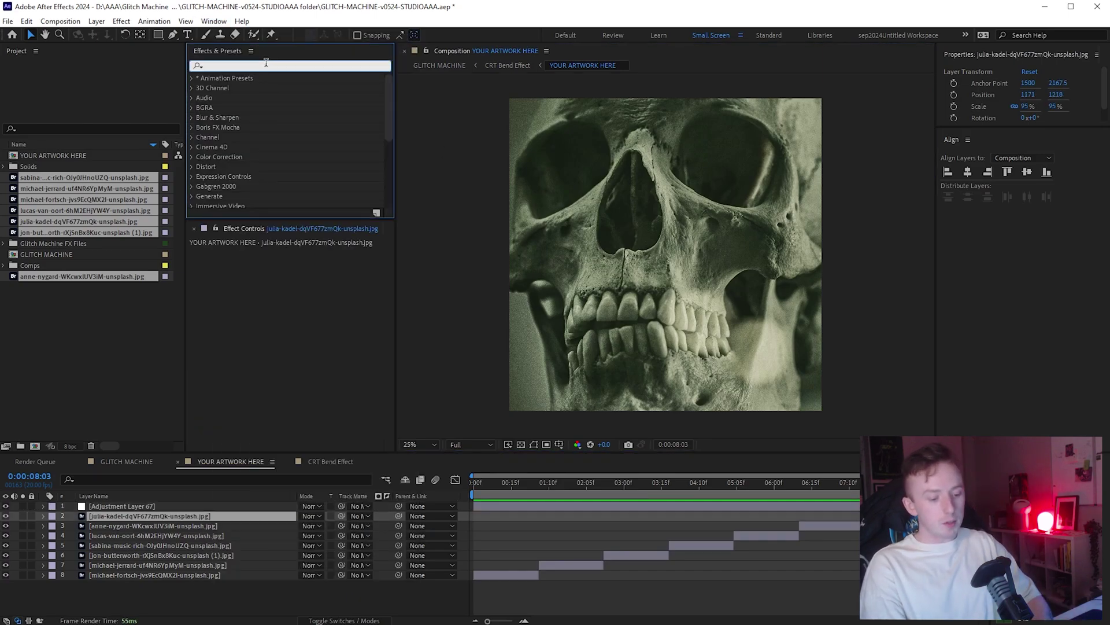
type("threshold")
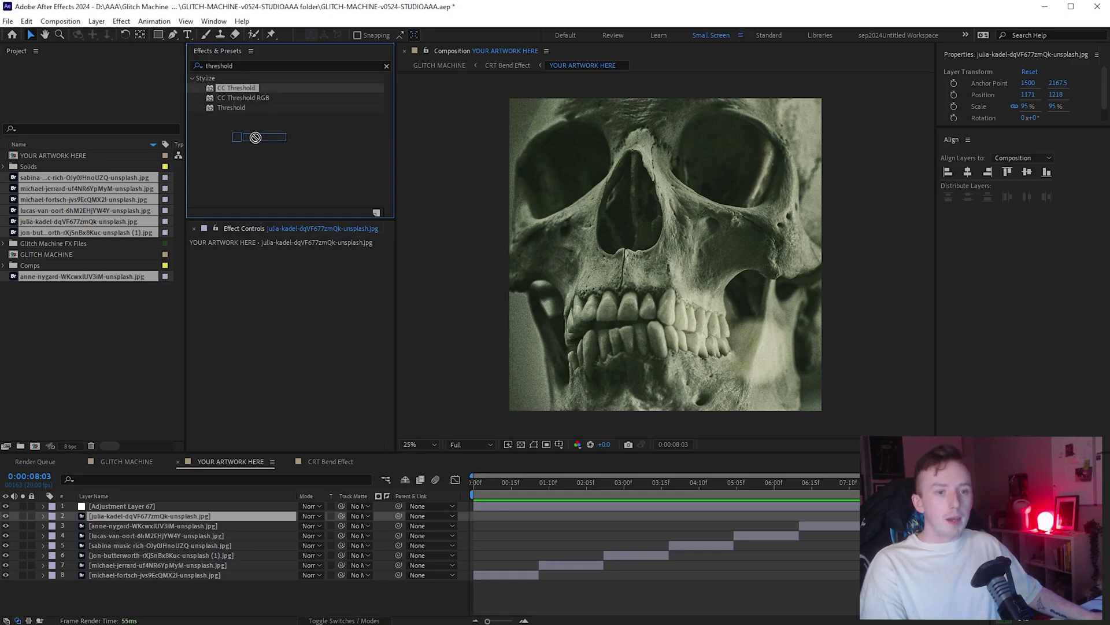
left_click_drag(228, 88, 278, 287)
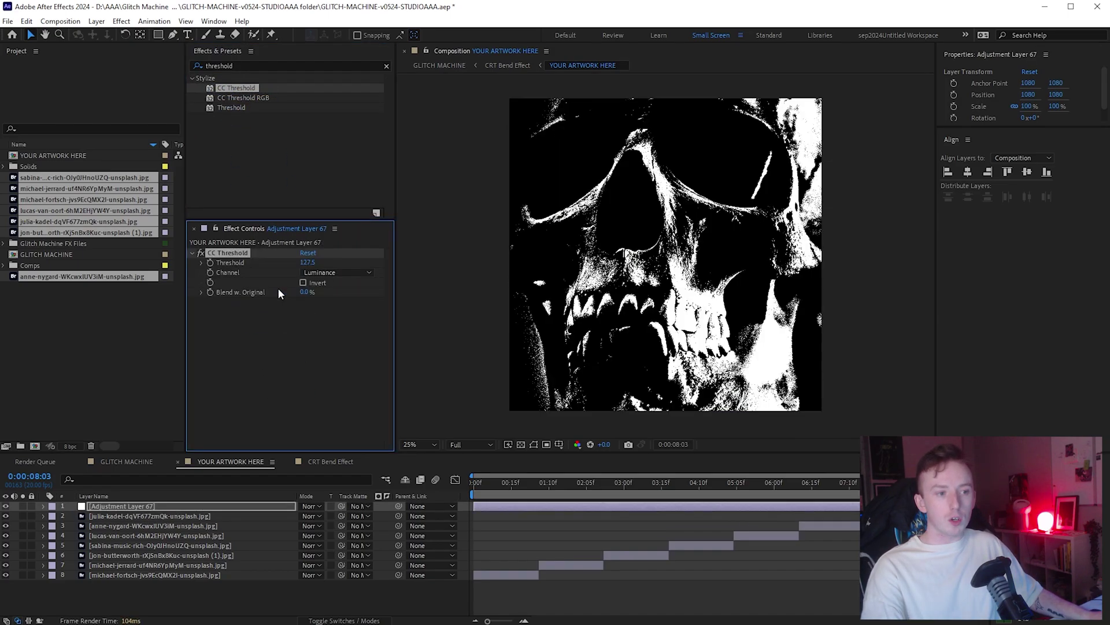
Step: Try the Darken blending mode on the adjustment layer, and return it to Normal
left_click(226, 506)
left_click(307, 510)
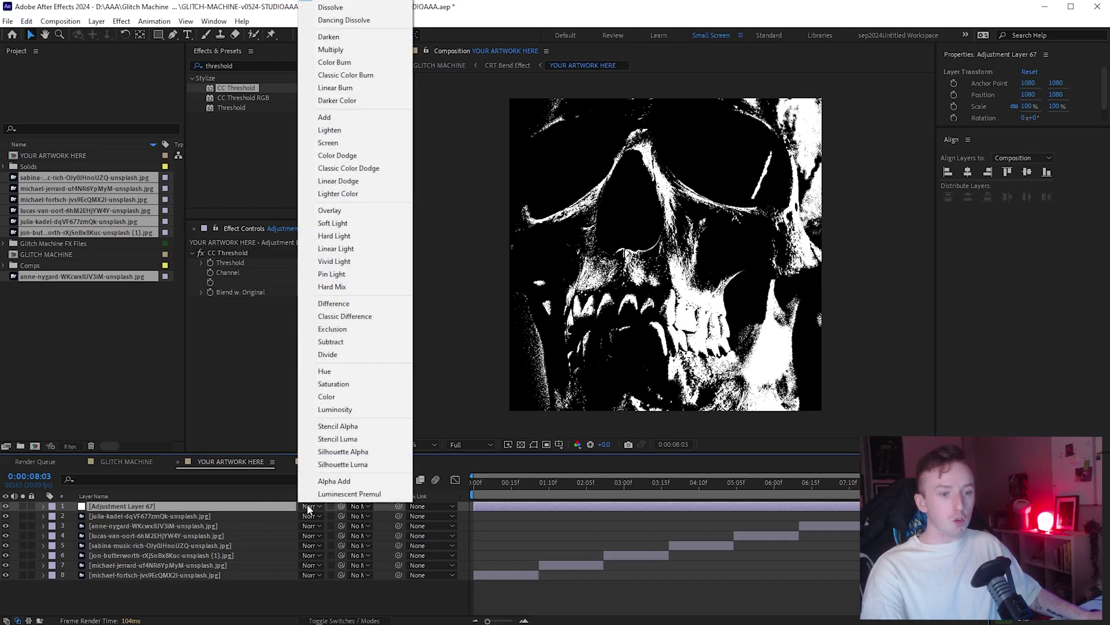
left_click(342, 37)
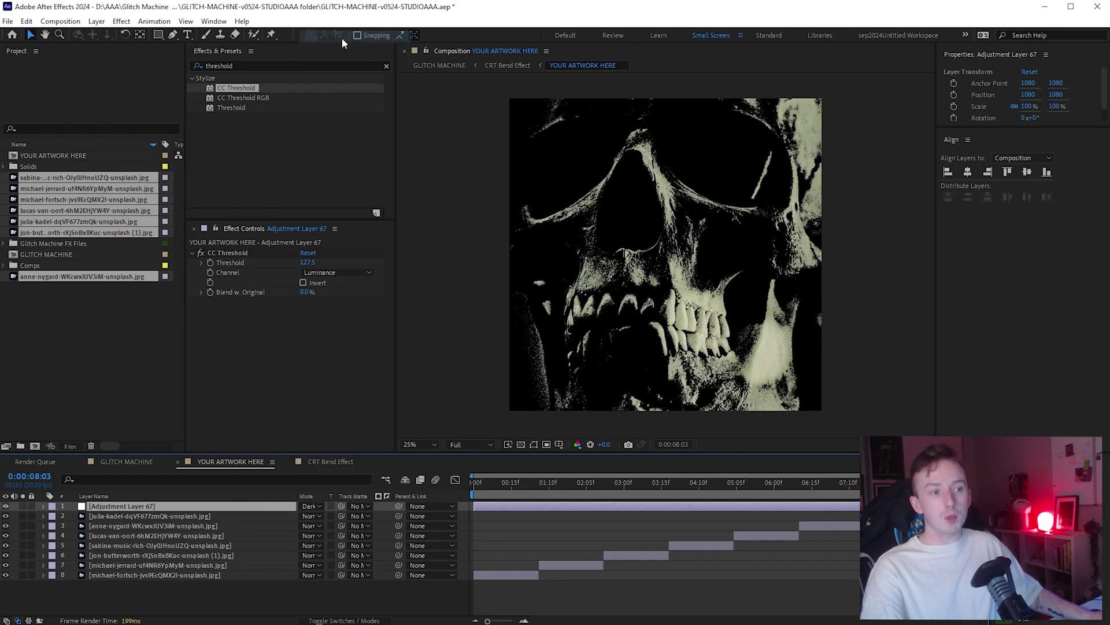
left_click(315, 507)
left_click(391, 2)
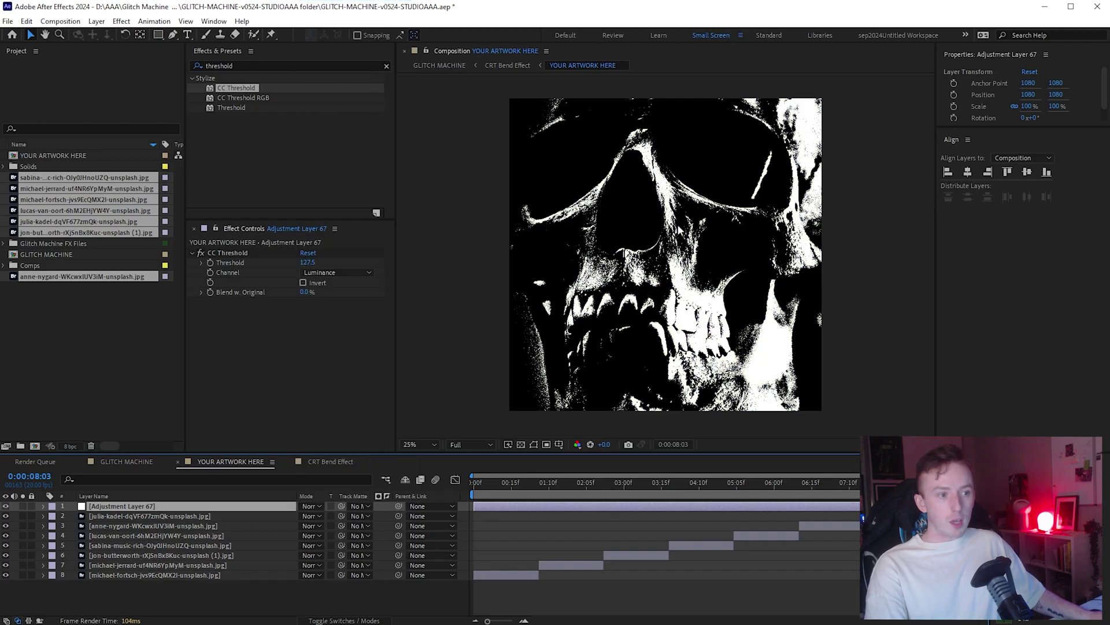
Step: Vary the CC Threshold amount between its low and high ranges, and leave it at 101.2
left_click_drag(307, 263, 354, 262)
left_click(202, 262)
mouse_move(234, 278)
left_mouse_down()
mouse_move(283, 277)
mouse_move(202, 279)
mouse_move(220, 279)
left_mouse_up()
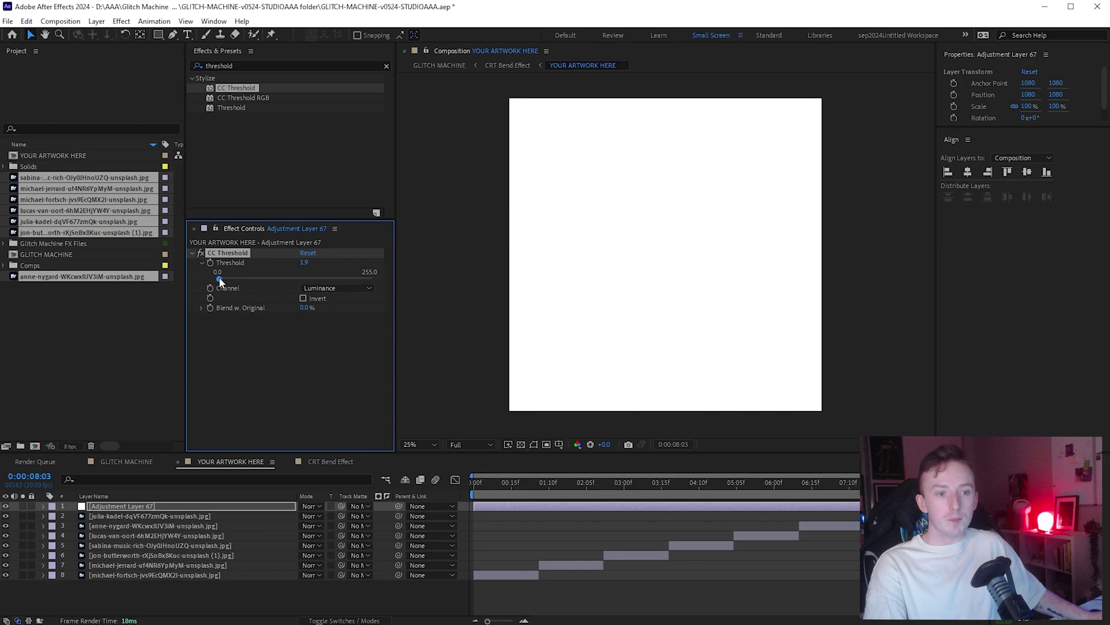
left_click_drag(218, 279, 239, 281)
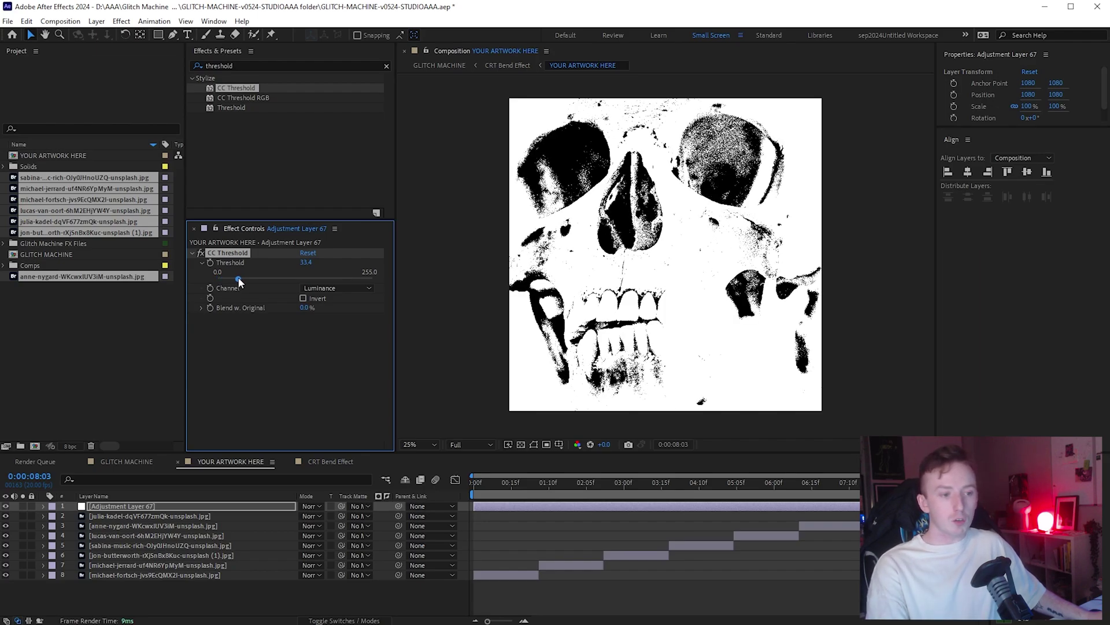
left_click_drag(240, 281, 279, 280)
Step: Set the adjustment layer's blending mode to Darken and lower its CC Threshold amount to 0
left_click(312, 506)
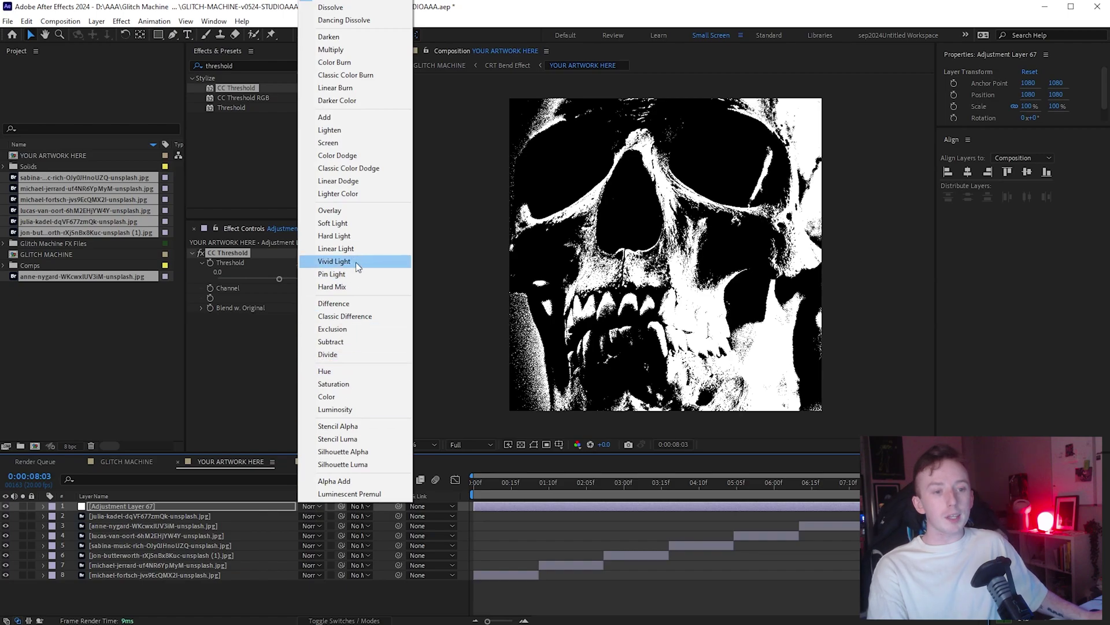
left_click(341, 38)
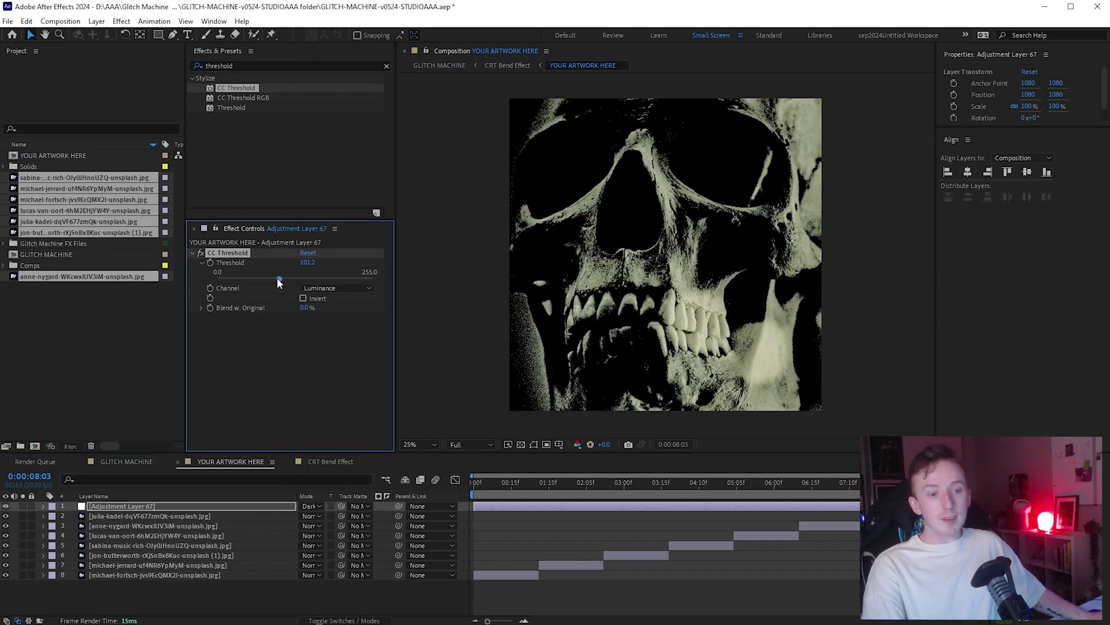
left_click_drag(277, 280, 185, 277)
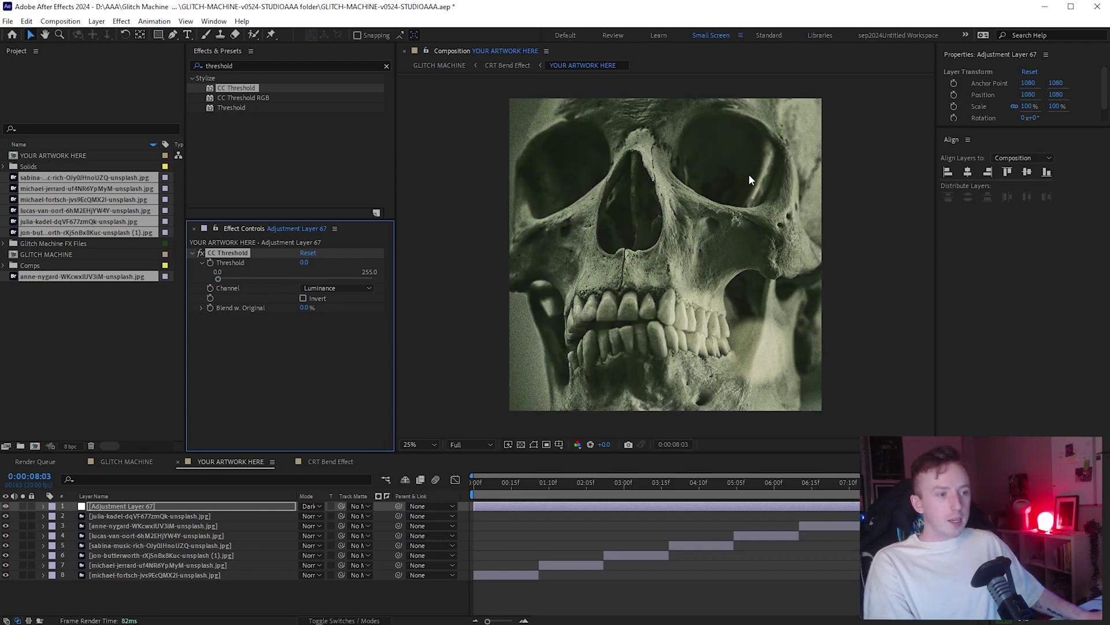
Step: Examine the dark area inside the skull's right-hand eye socket up close, and return to the full image
scroll(753, 174, "up", 2)
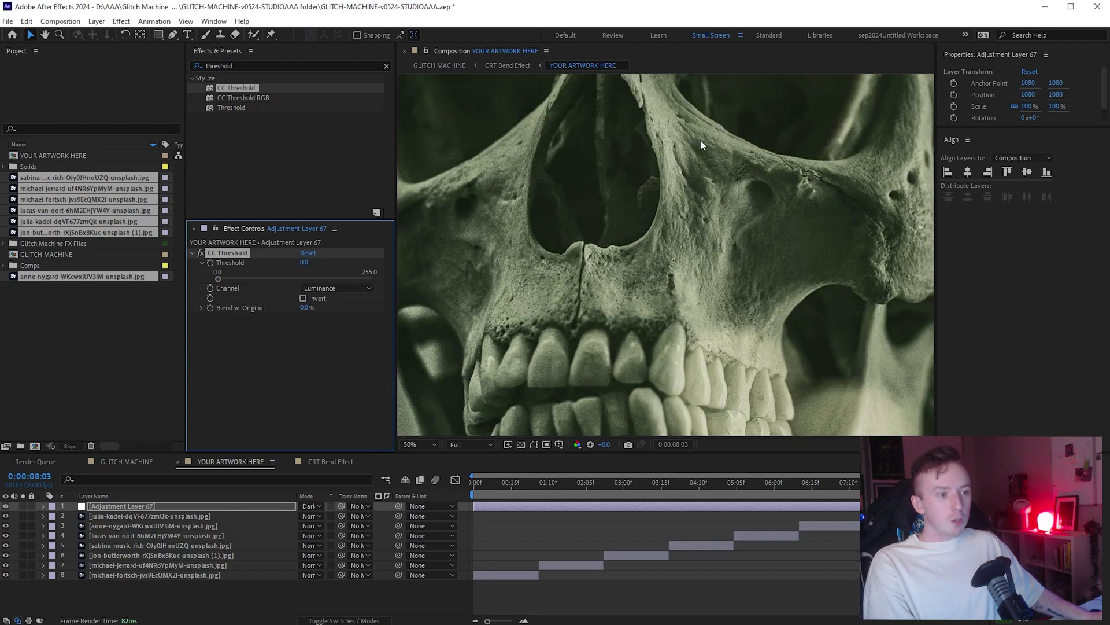
left_click(46, 35)
key("period")
left_click_drag(764, 402, 662, 329)
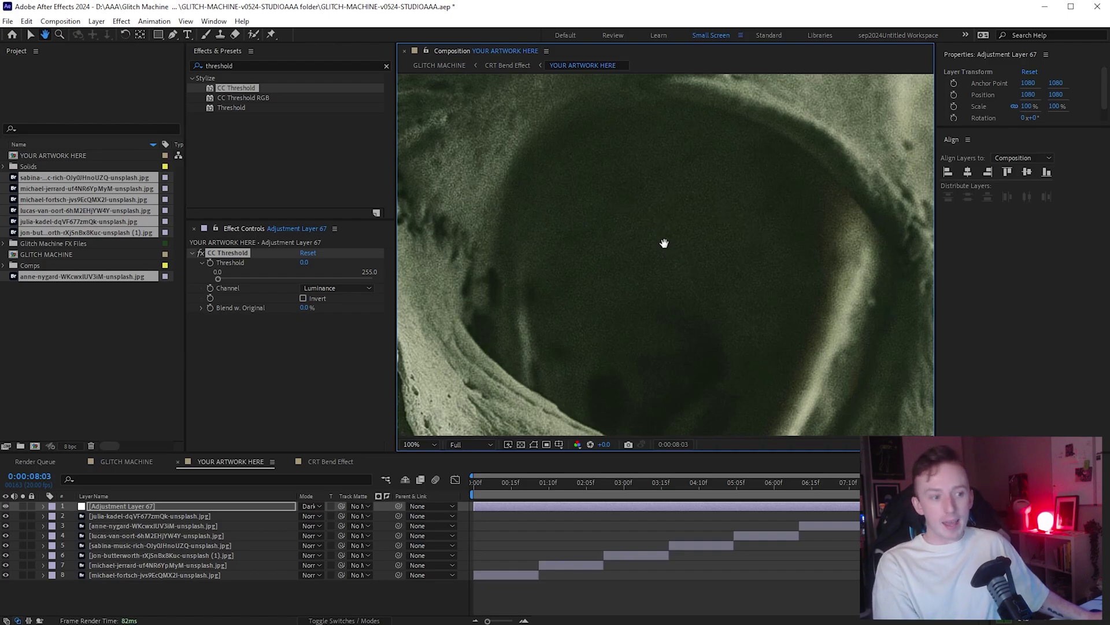
scroll(664, 243, "down", 4)
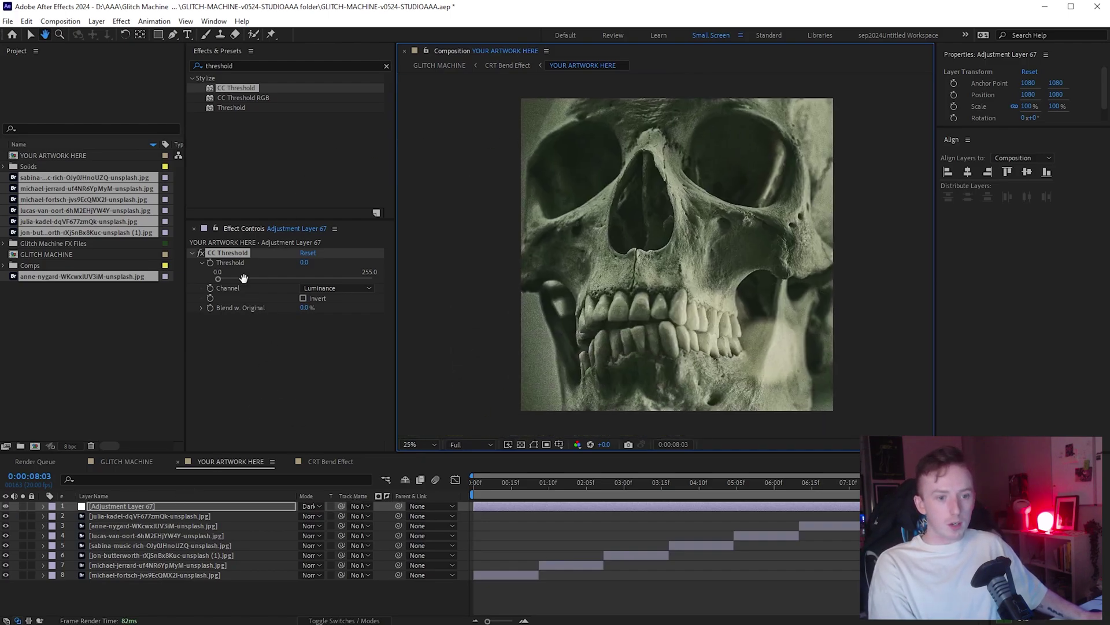
Step: Set the CC Threshold amount to 74.5 and check the effect on the photos up to 0:00:03:06
left_click_drag(244, 278, 258, 278)
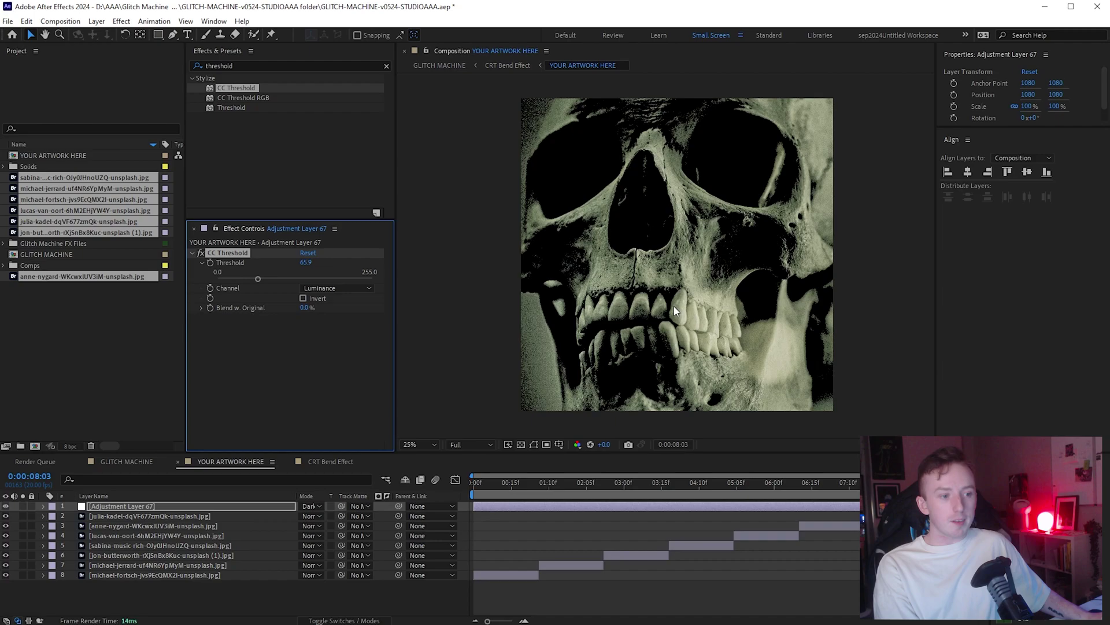
left_click_drag(258, 279, 263, 278)
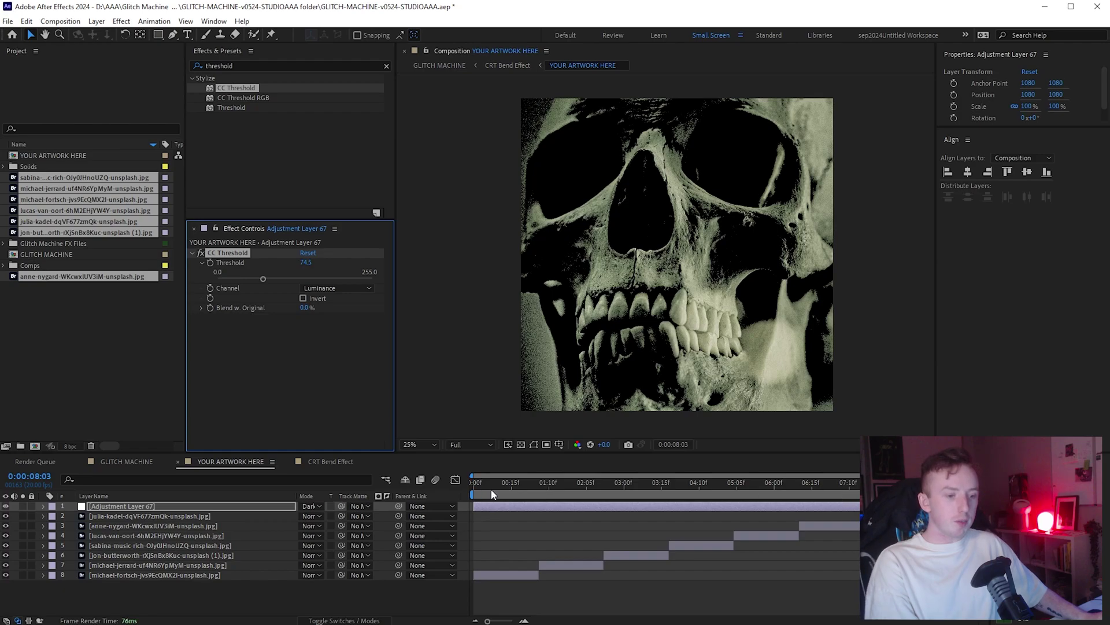
left_click_drag(490, 495, 639, 499)
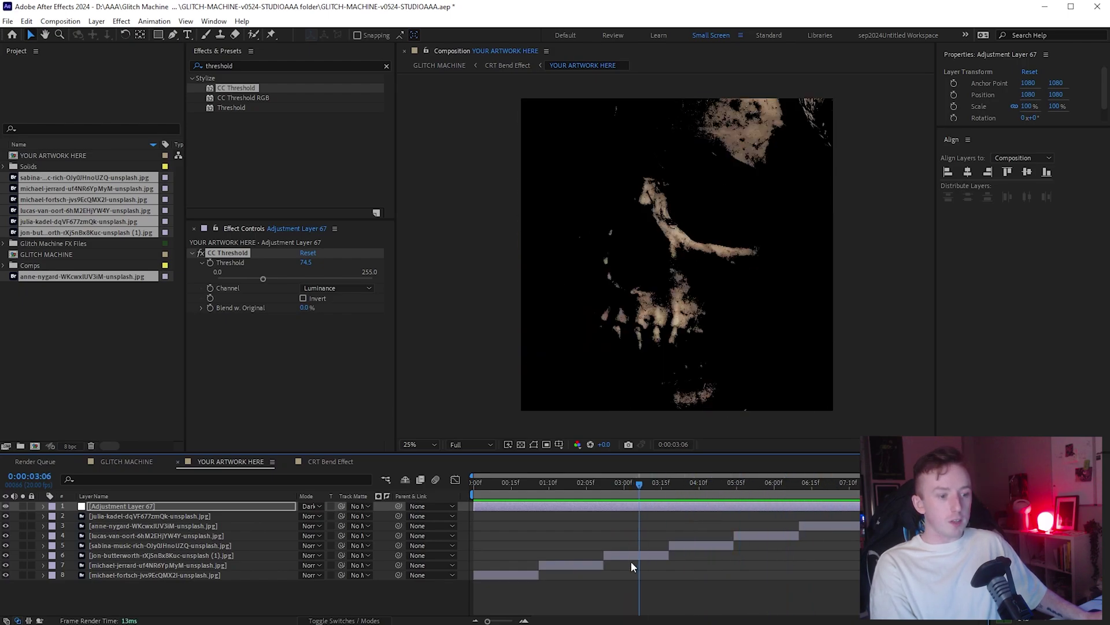
Step: Add a Levels effect to the skull photo at 0:00:03:06, set Input White to 107 and Gamma to 1.35, and preview the sequence
left_click(192, 562)
left_click(195, 556)
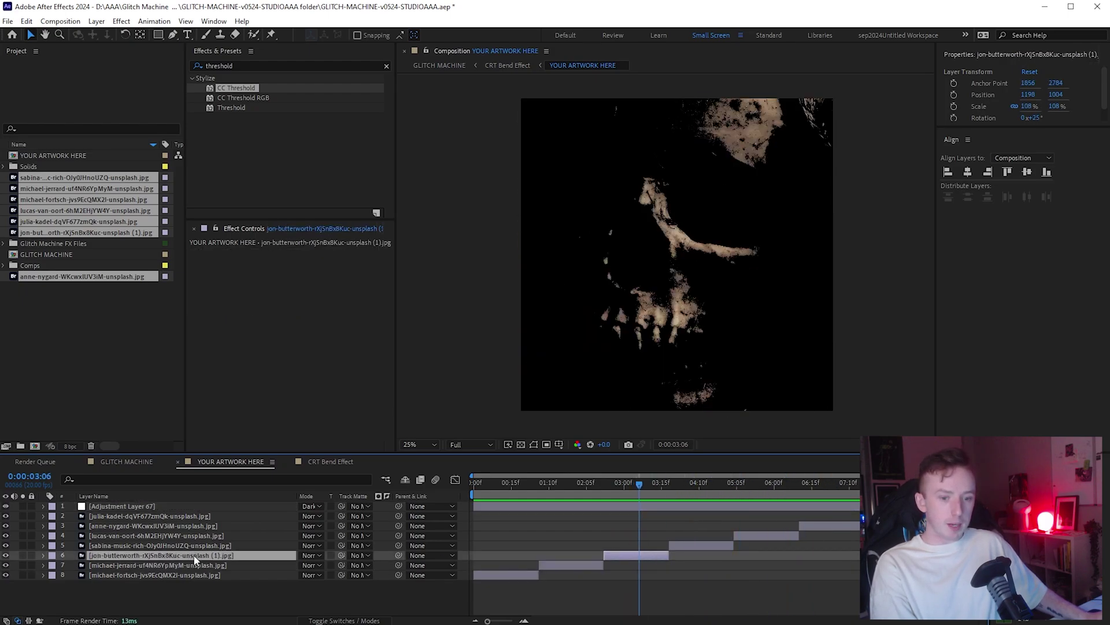
left_click(219, 66)
type("level")
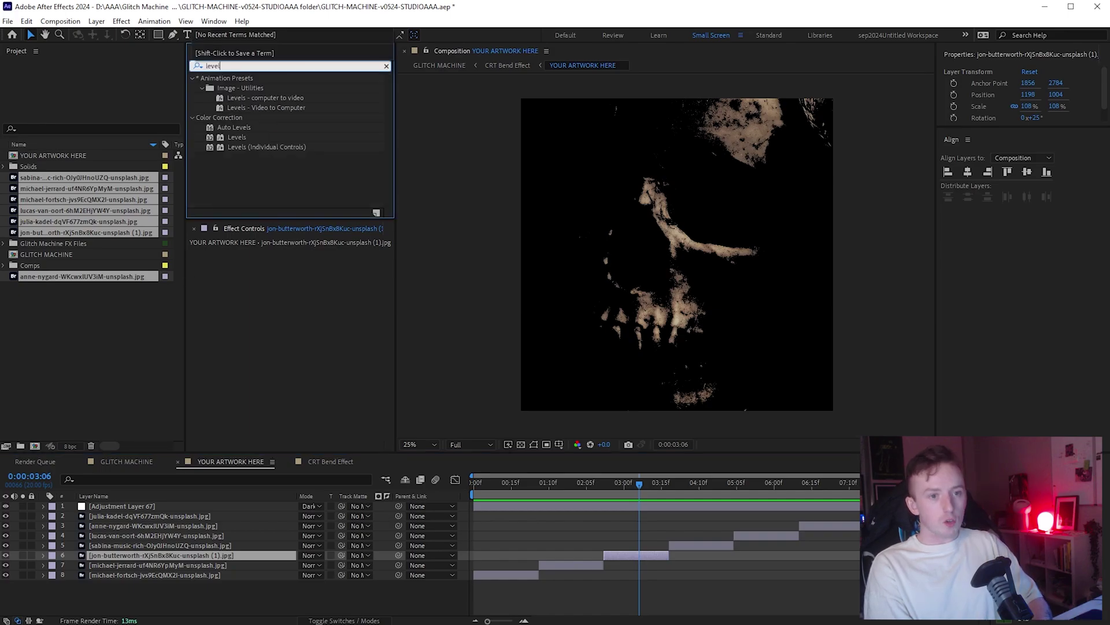
double_click(237, 137)
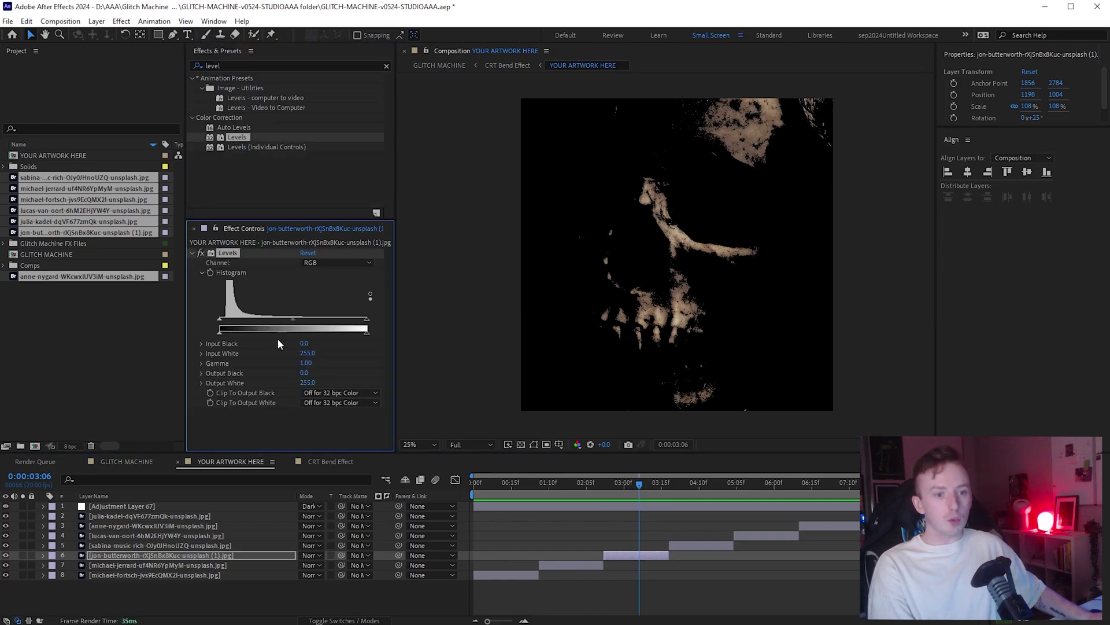
left_click_drag(366, 319, 244, 318)
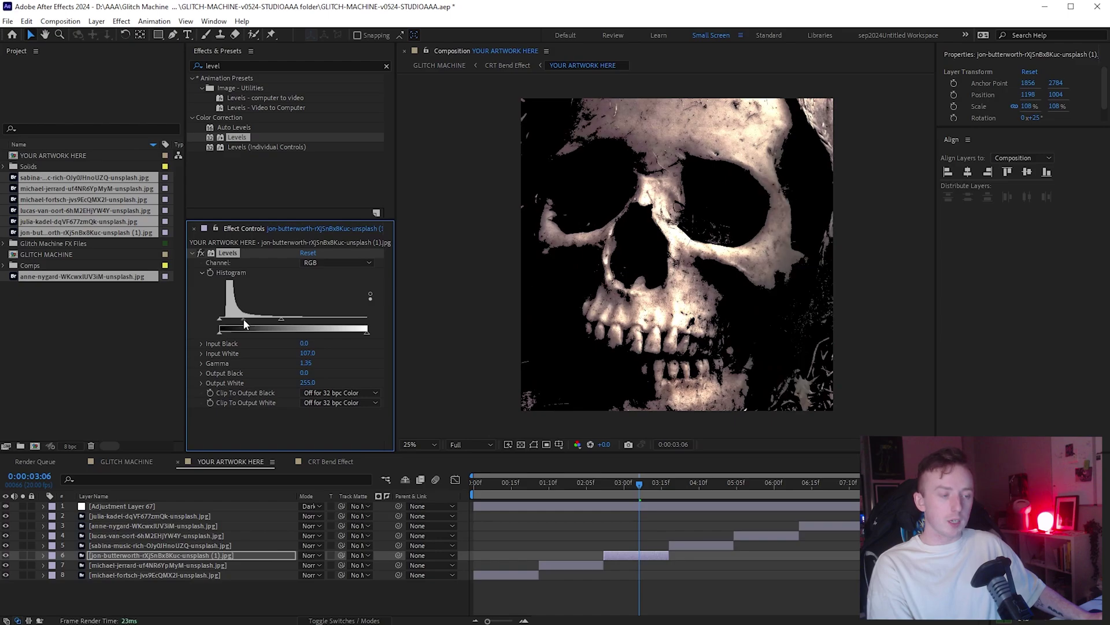
key("space")
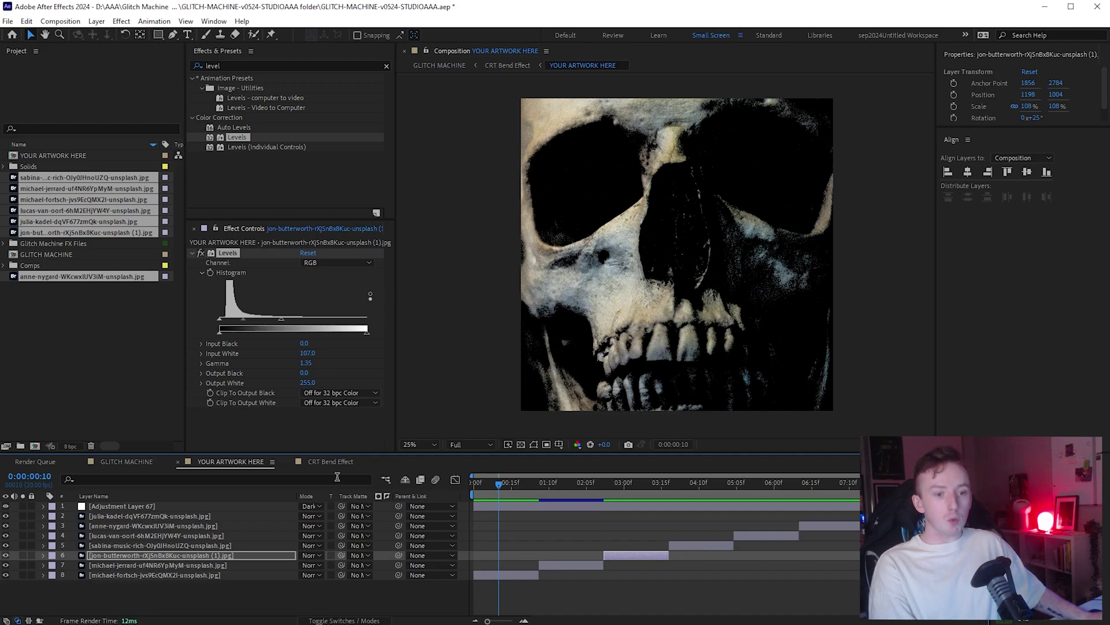
Step: Turn on the Editable Chromatic Aberration layer in the GLITCH MACHINE composition and inspect the colour fringing up close
left_click(106, 464)
left_click(106, 463)
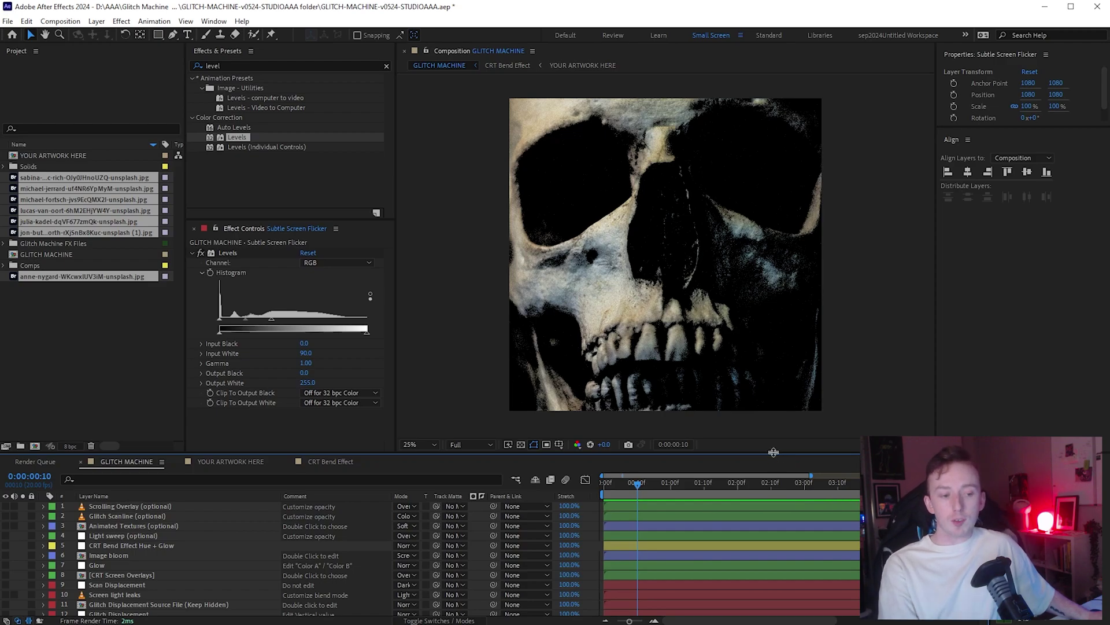
left_click_drag(774, 451, 772, 212)
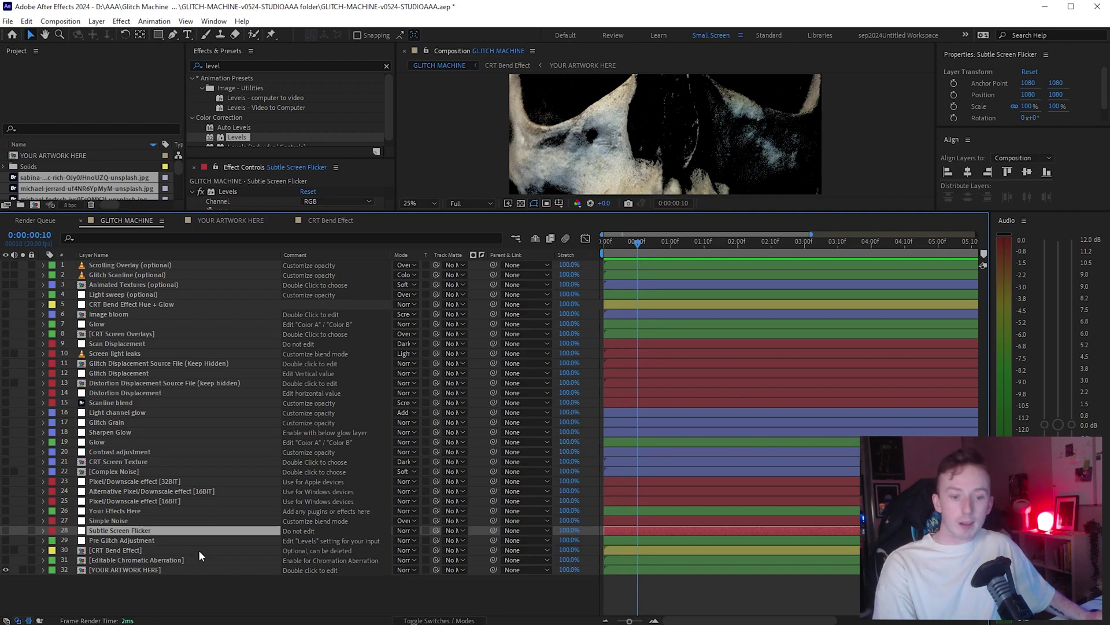
left_click(108, 560)
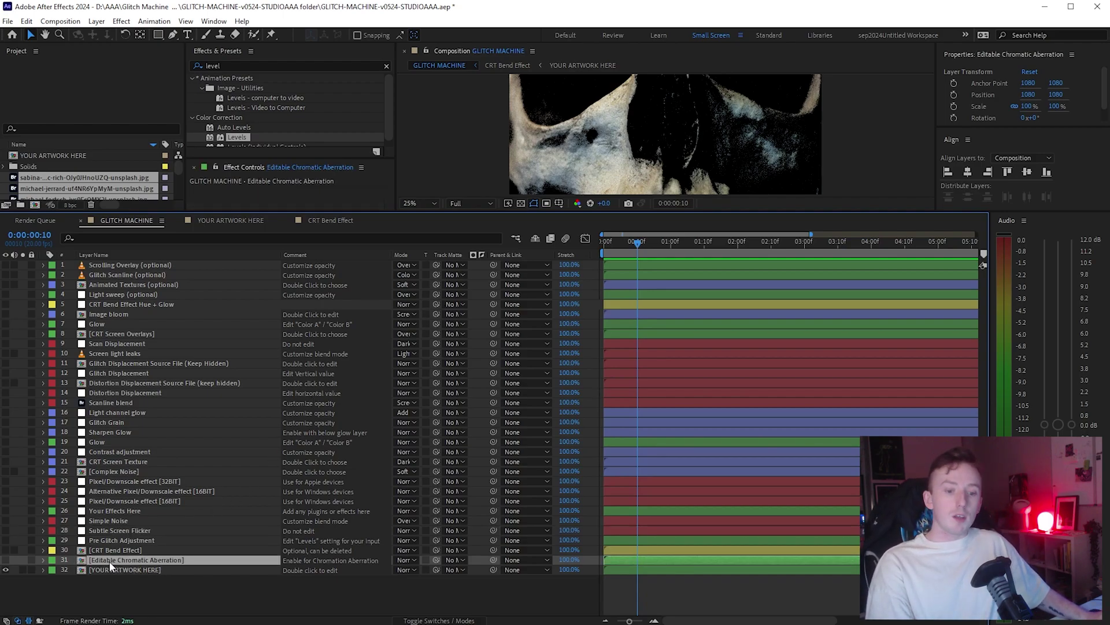
left_click(5, 560)
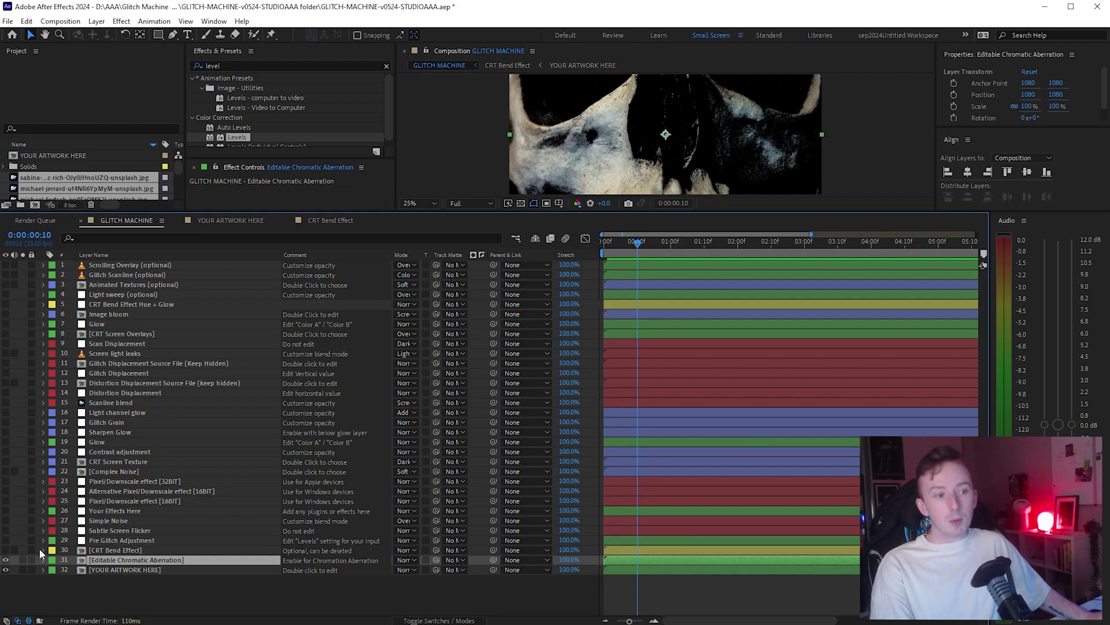
left_click_drag(704, 213, 694, 509)
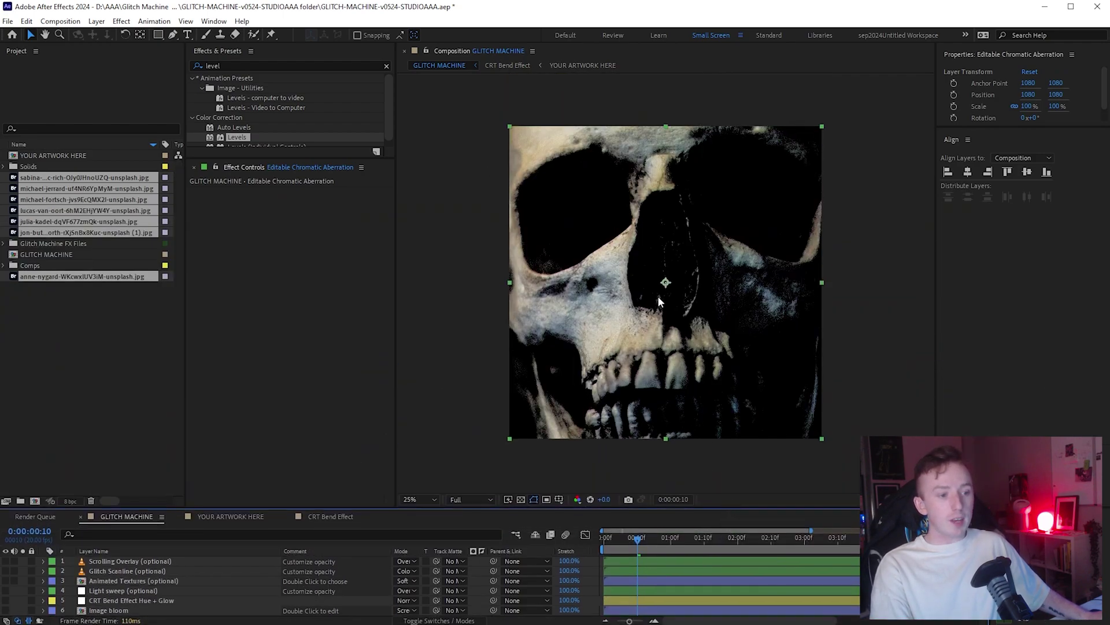
scroll(660, 292, "up", 4)
scroll(665, 284, "up", 4)
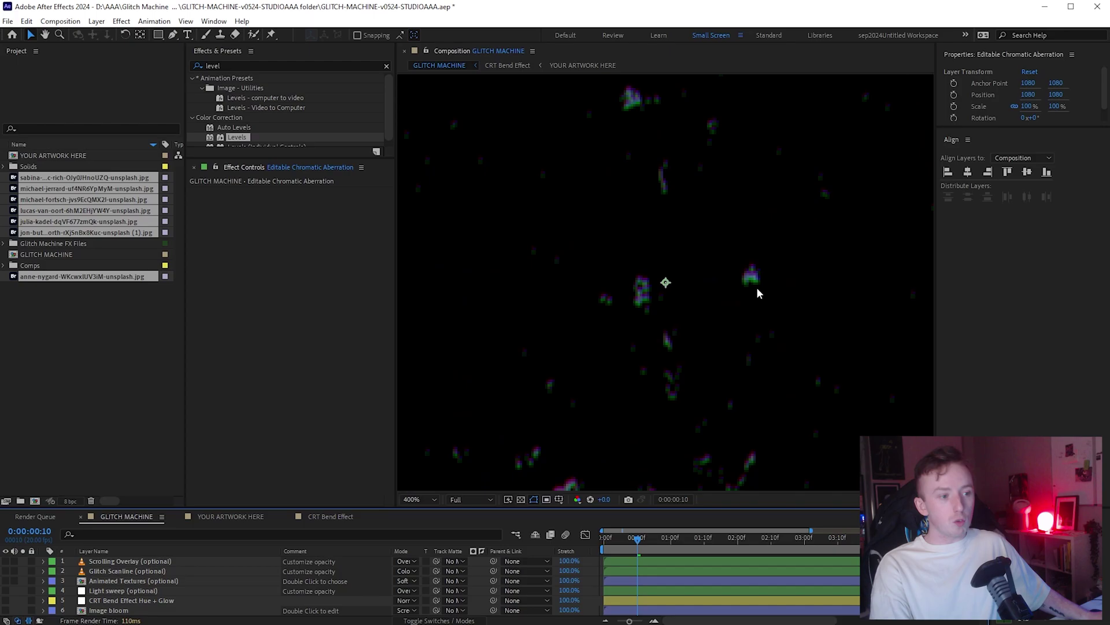
scroll(758, 291, "up", 2)
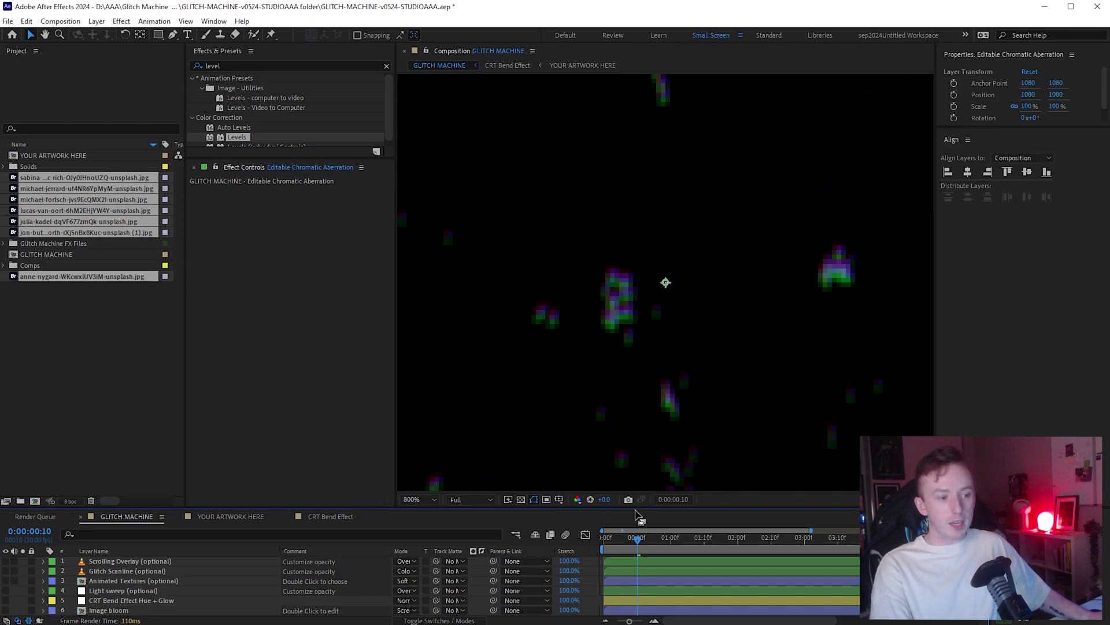
Step: Try shifting the blue channel's X aberration to 1115.78 in Editable Chromatic Aberration, check the main composition, and undo the shift
left_click_drag(665, 509, 665, 237)
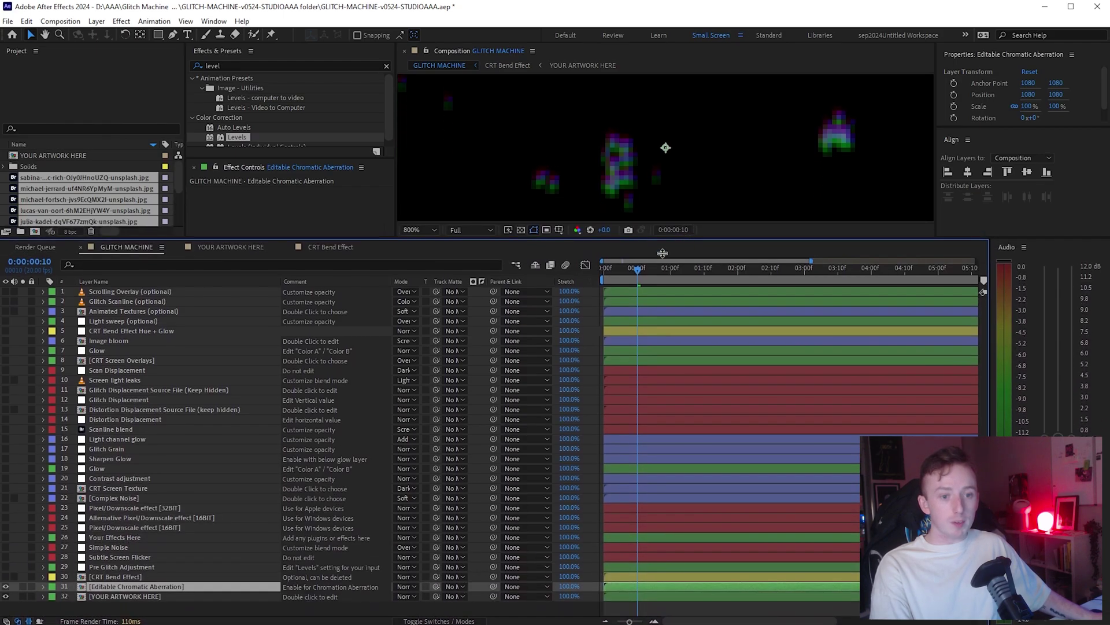
double_click(113, 587)
left_click(494, 292)
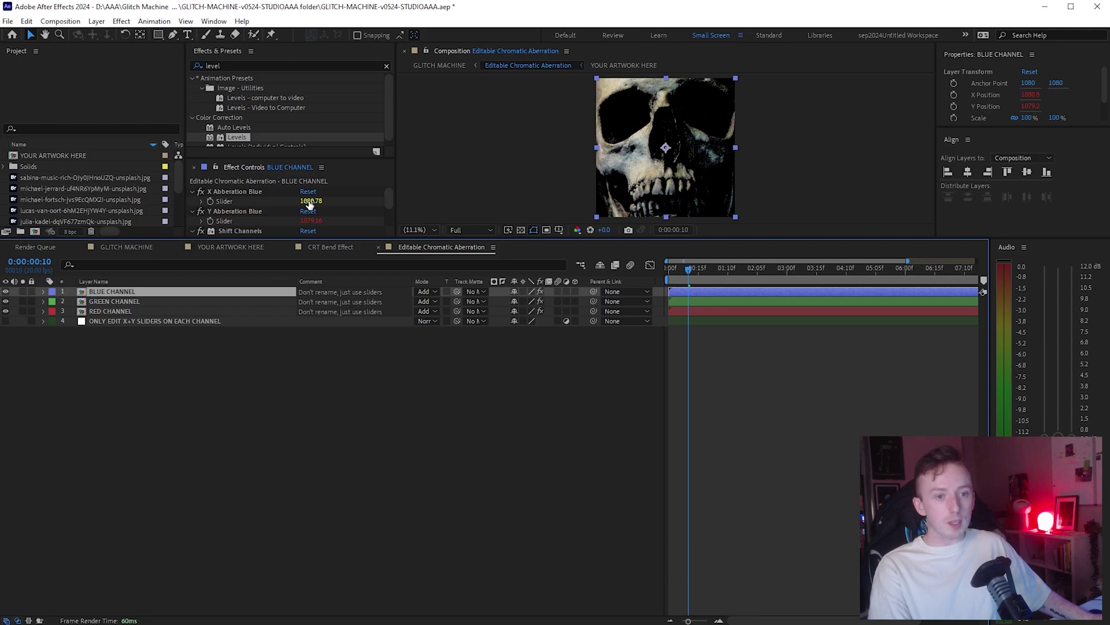
left_click_drag(309, 201, 330, 201)
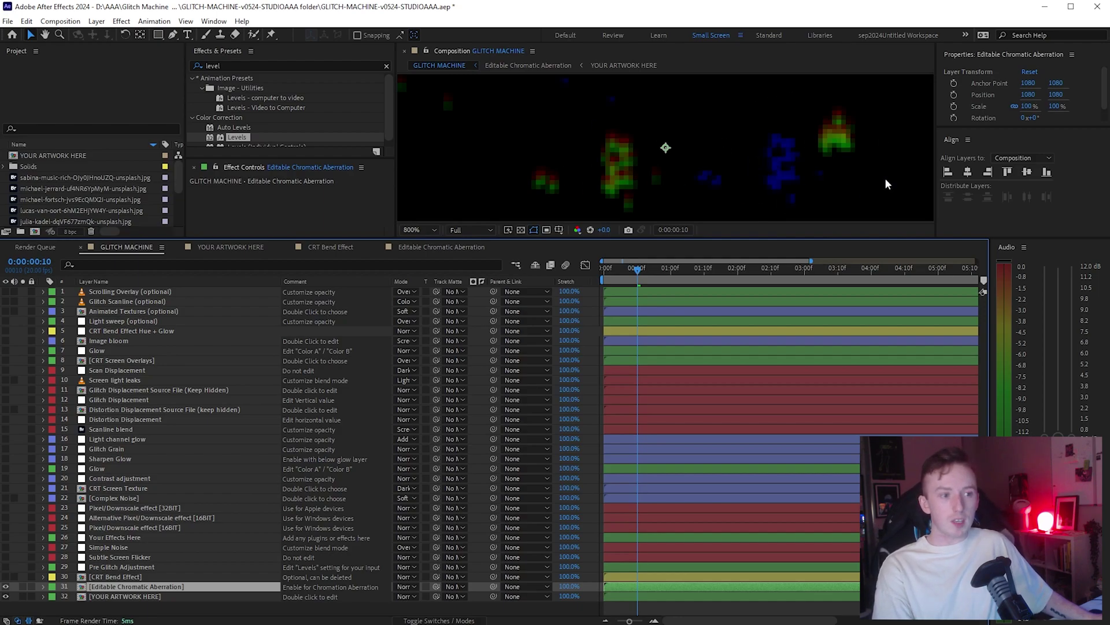
left_click(417, 247)
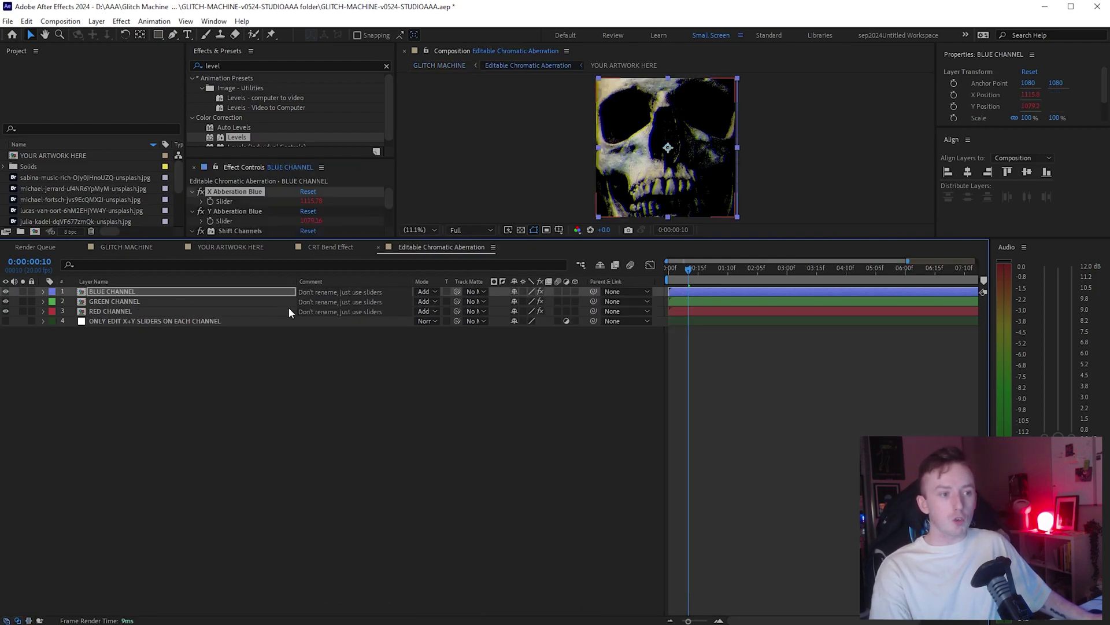
key("ctrl+z")
scroll(699, 142, "up", 5)
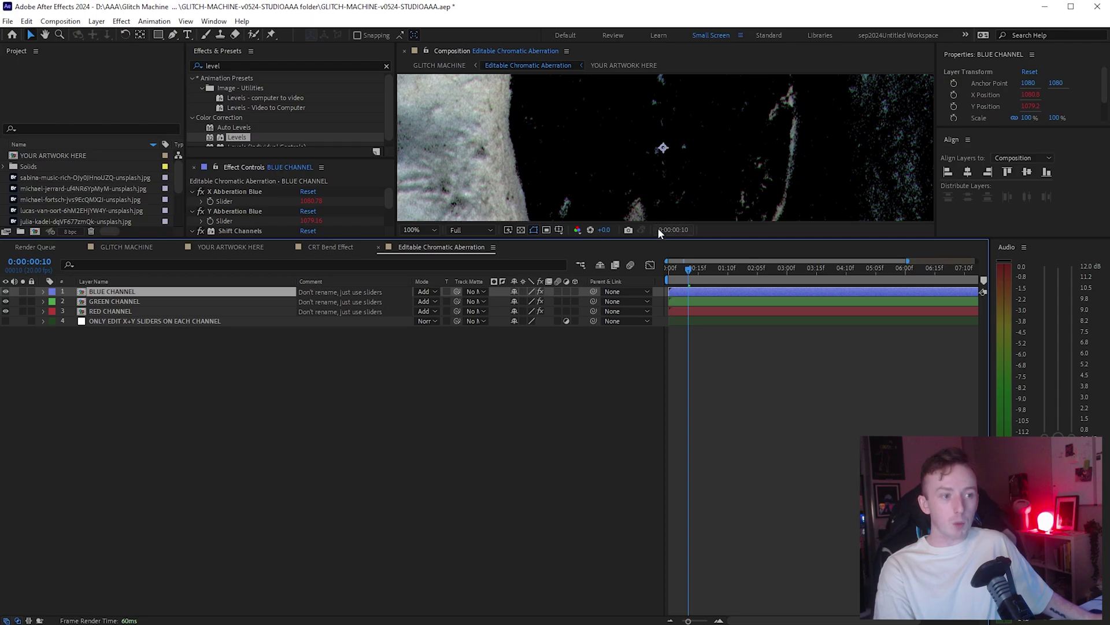
left_click_drag(658, 237, 653, 440)
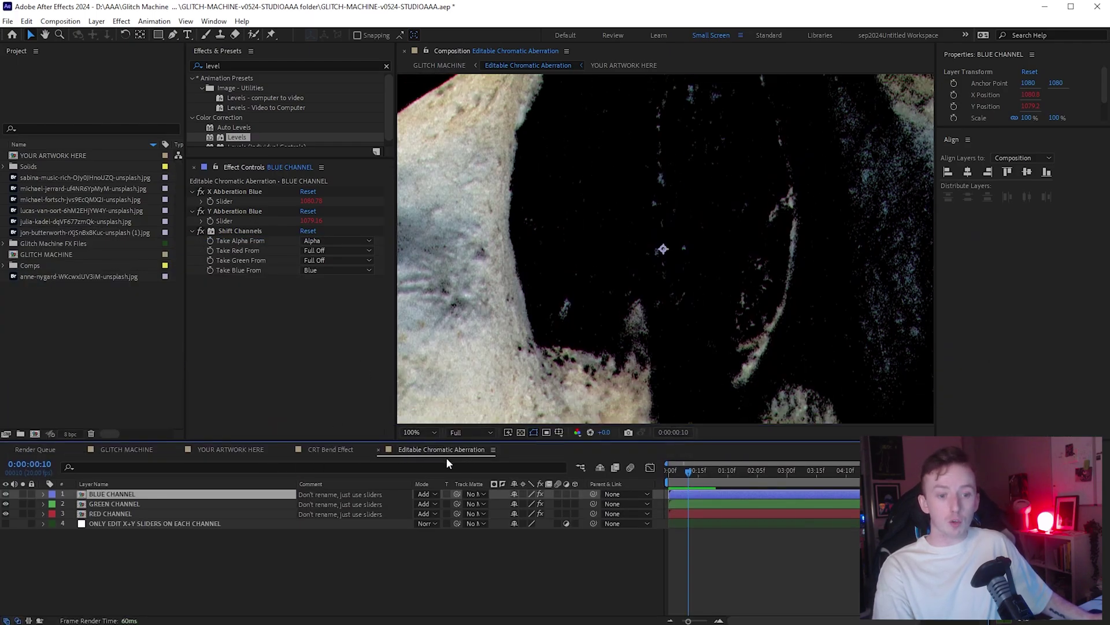
Step: Turn on the Pre Glitch Adjustment layer in the GLITCH MACHINE composition and keep its Levels Input White at 255
left_click(128, 449)
left_click_drag(567, 441, 567, 223)
left_click(96, 555)
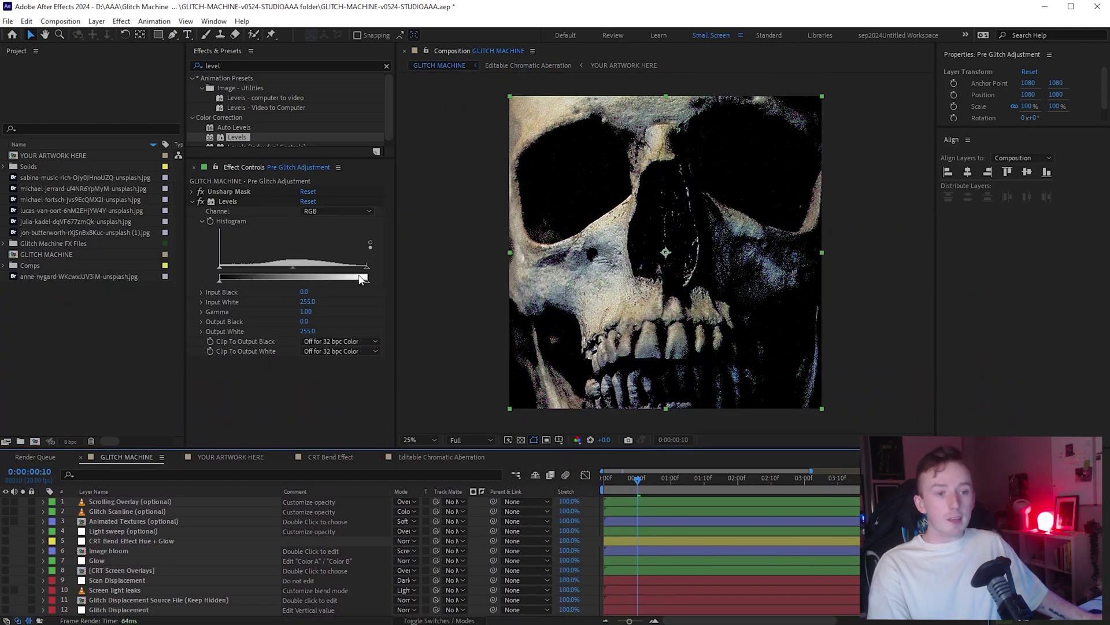
left_click_drag(366, 267, 393, 275)
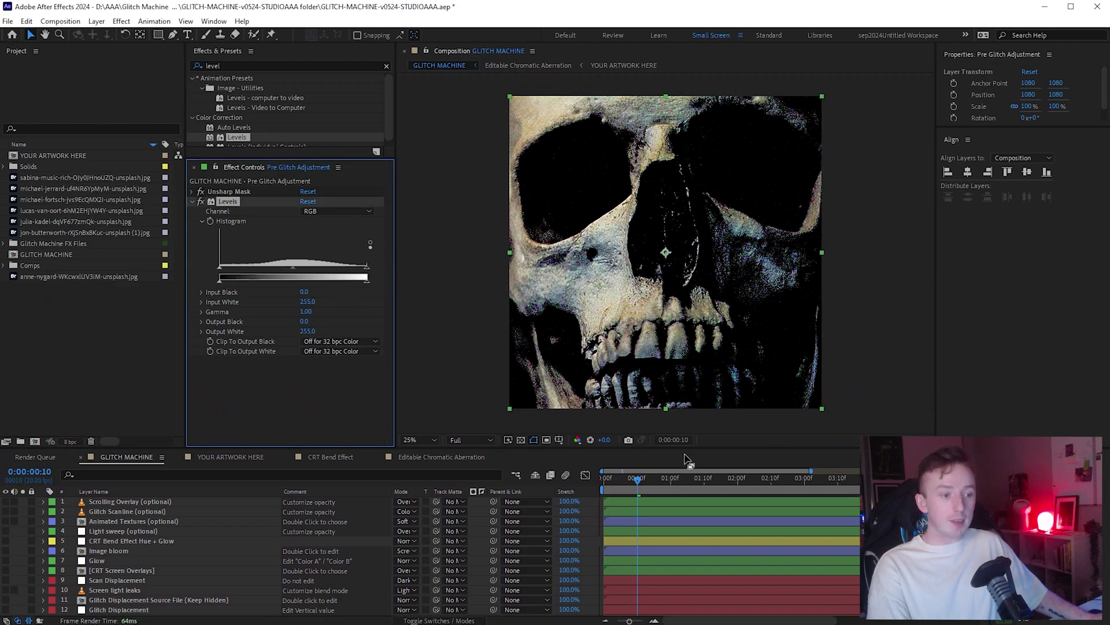
Step: Turn on the Subtle Screen Flicker and Alternative Pixel/Downscale effect [16BIT] layers, and look over the other two Pixel/Downscale variants
left_click_drag(688, 451, 707, 220)
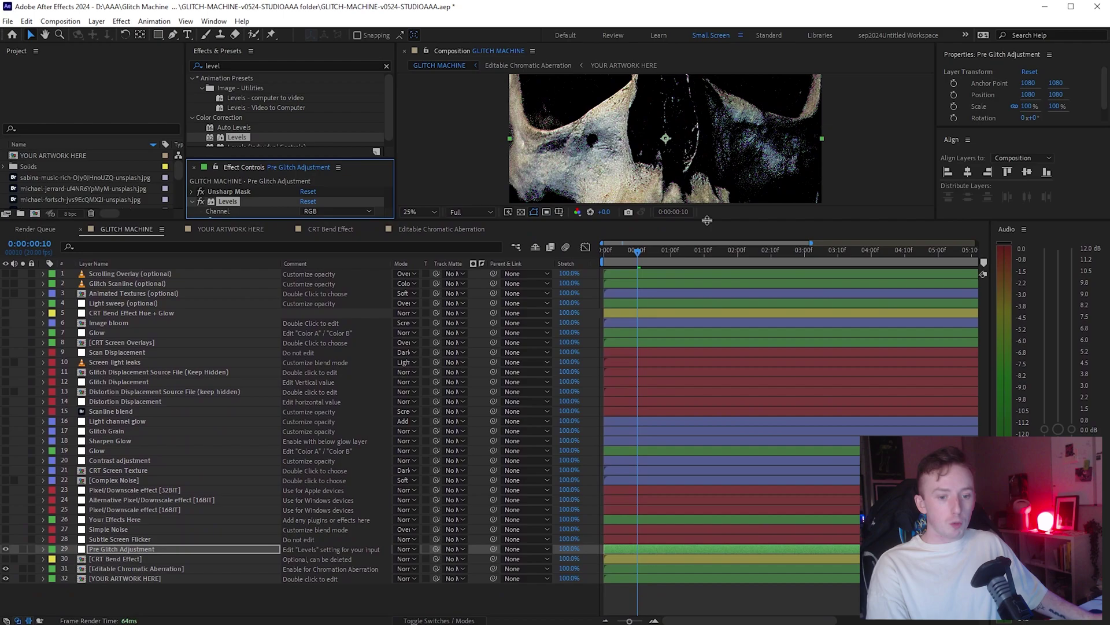
left_click(180, 537, "shift")
left_click(6, 539)
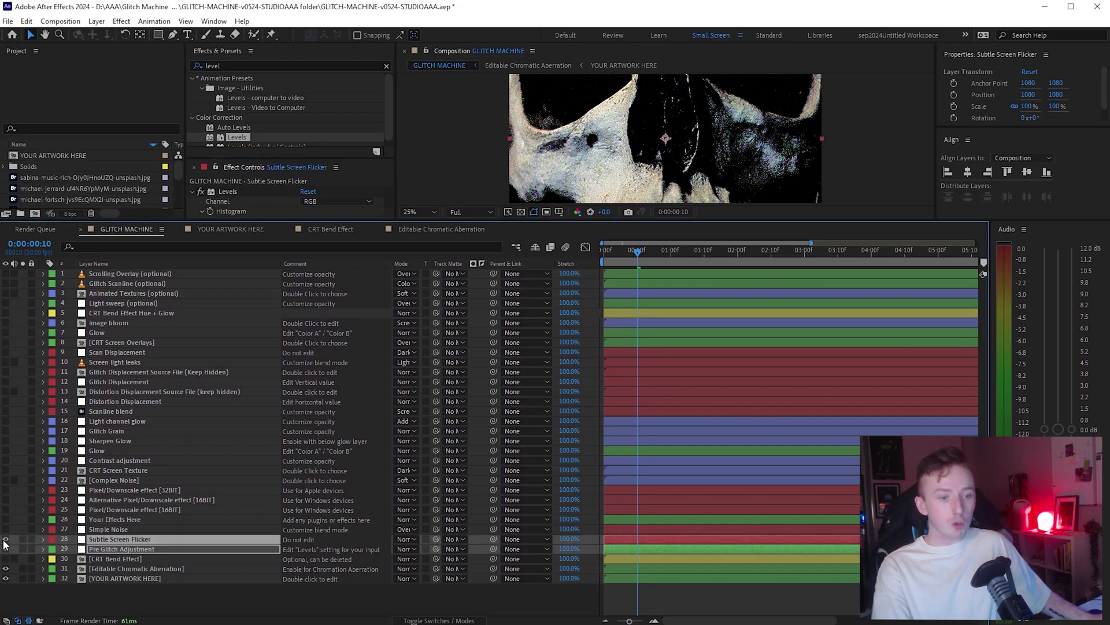
left_click(122, 500)
left_click(6, 500)
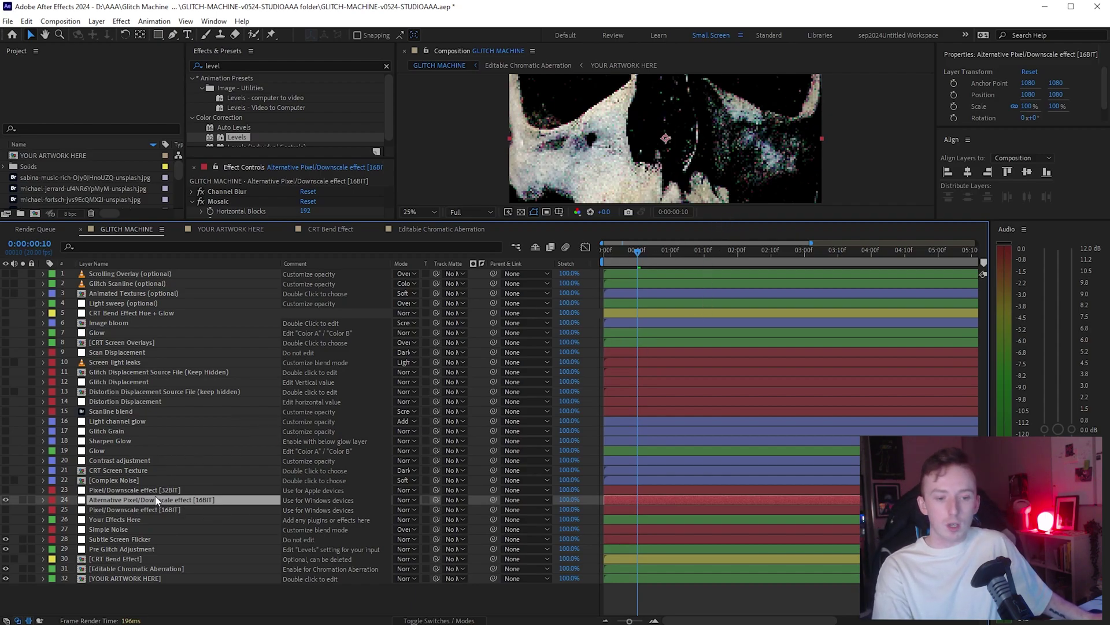
key("ctrl+Up")
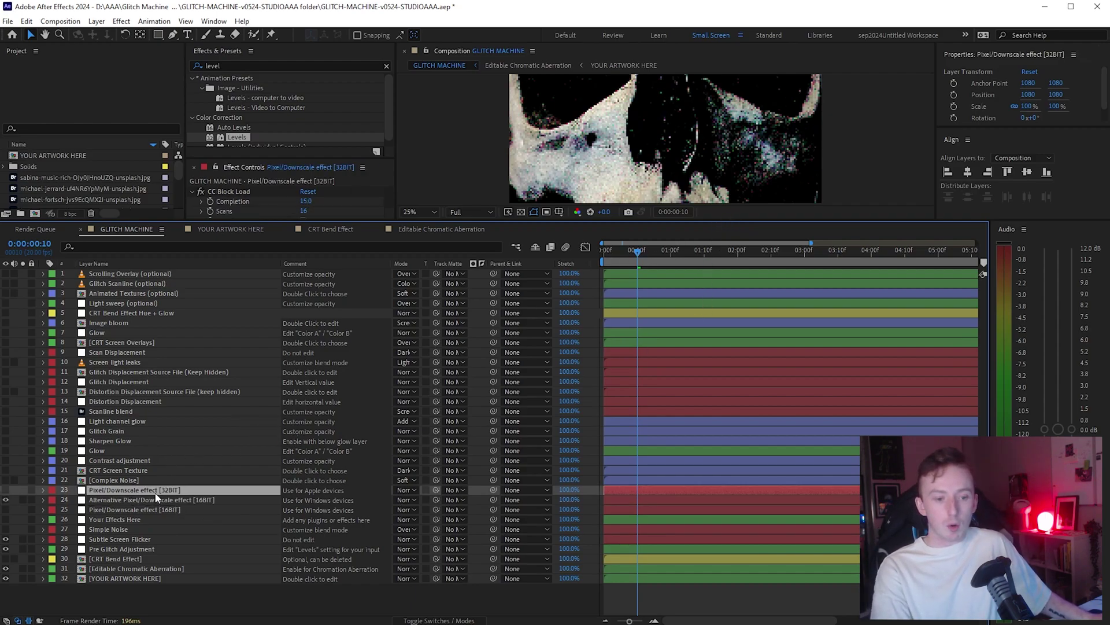
left_click(186, 500)
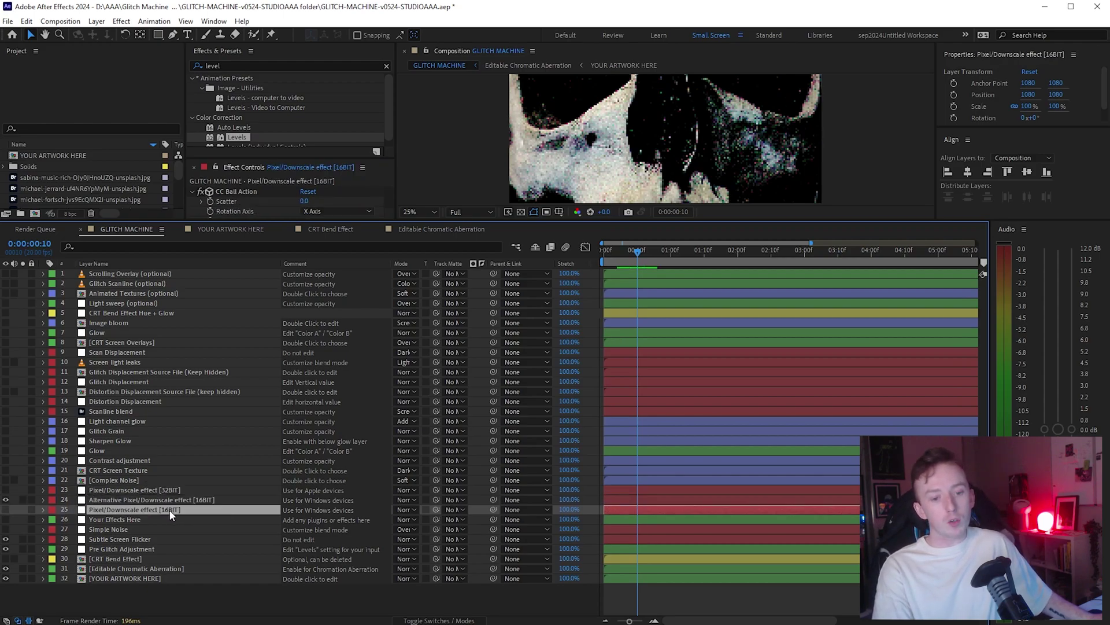
left_click(169, 509)
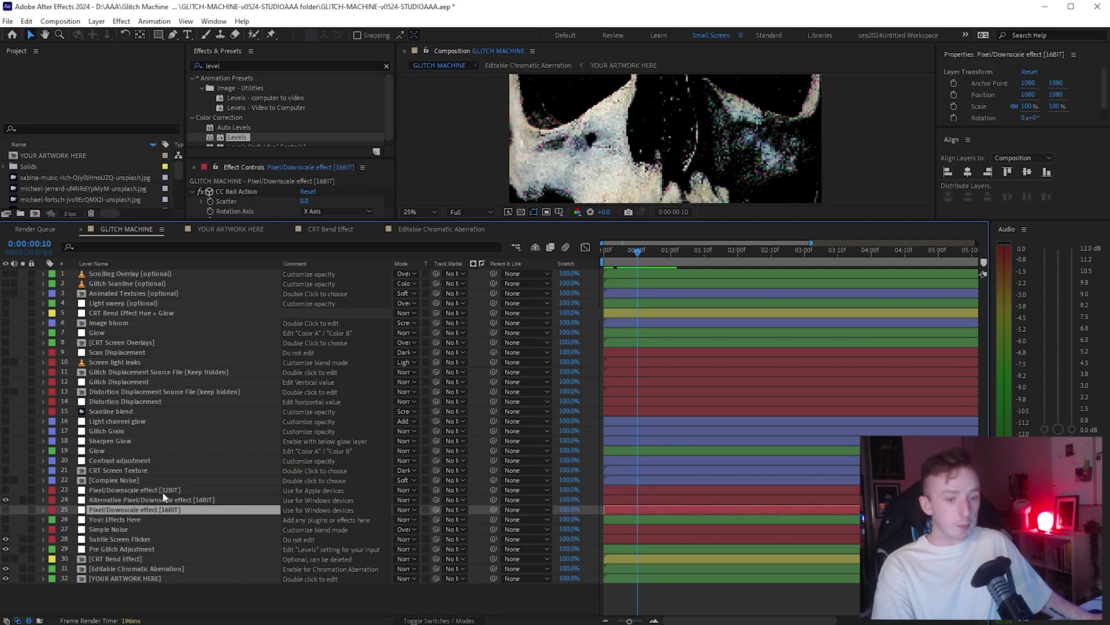
Step: Turn on the CRT Screen Texture layer, inspect its line pattern up close, and return to the full image
left_click(114, 473)
left_click(7, 470)
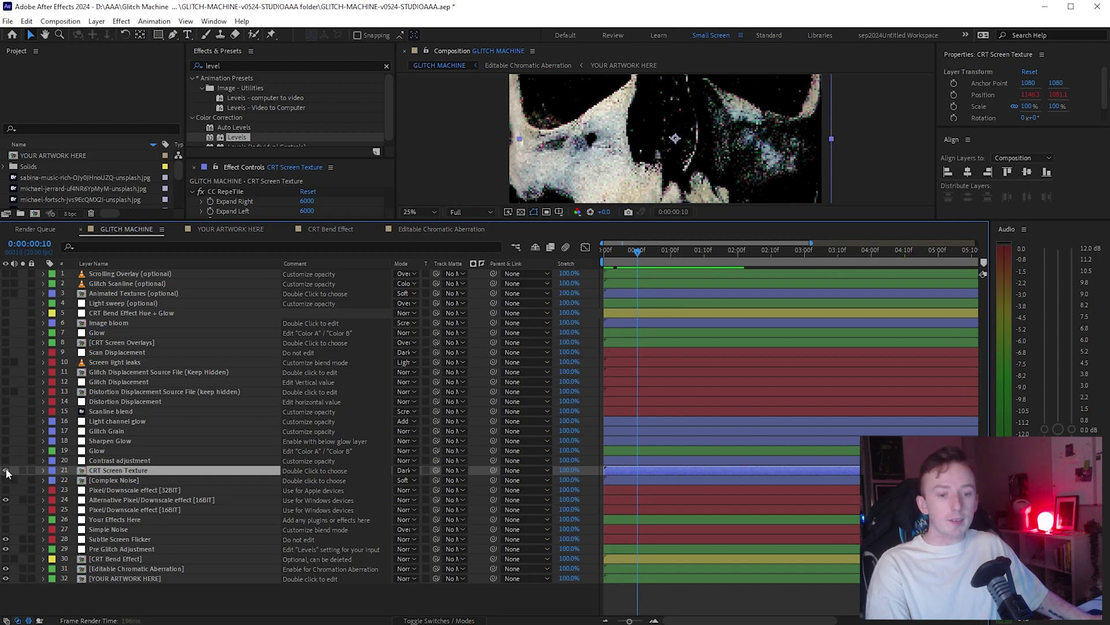
left_click_drag(602, 221, 521, 450)
scroll(658, 286, "up", 2)
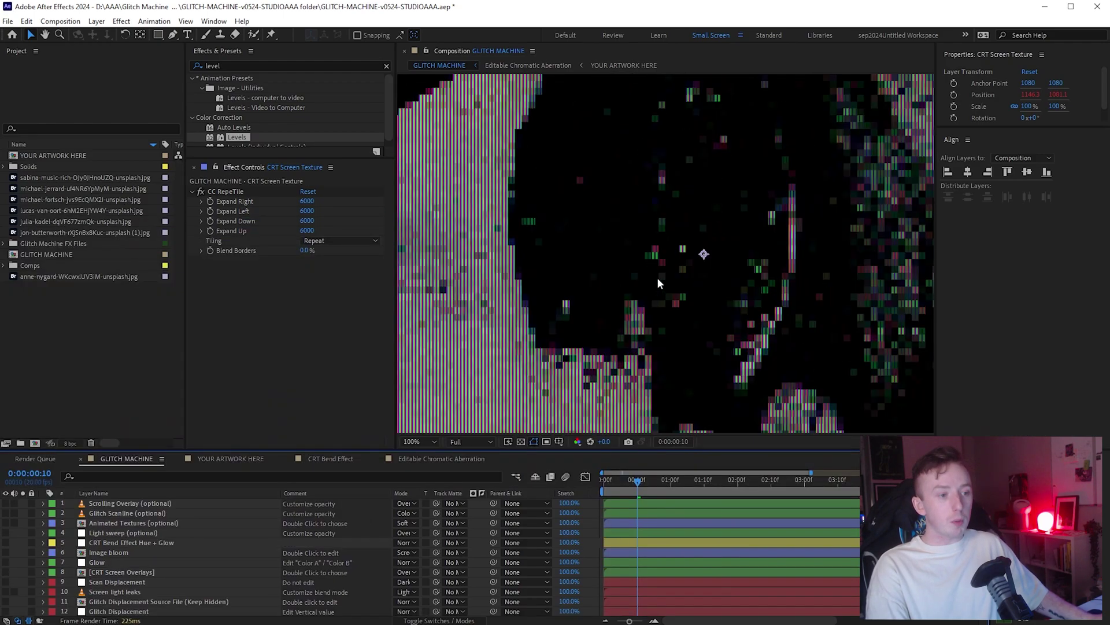
scroll(655, 287, "down", 2)
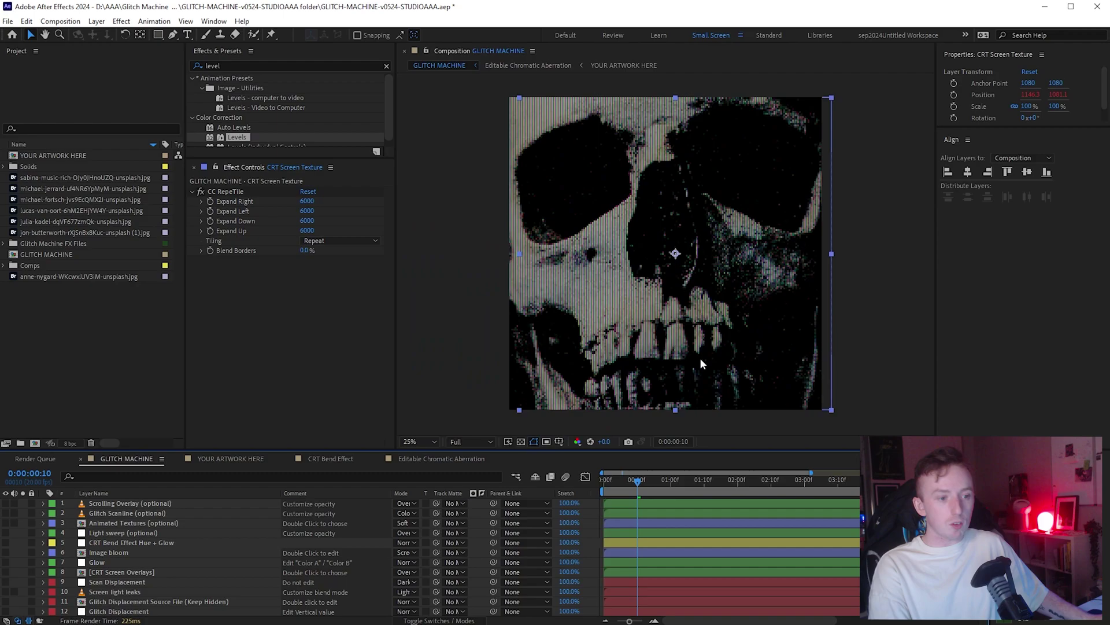
Step: Open the CRT Screen Texture's composition, switch FLIP HORIZONTAL on and off again over RGB-INDEXED-CRT-LINES-01, and return to GLITCH MACHINE
left_click_drag(722, 450, 721, 276)
double_click(106, 526)
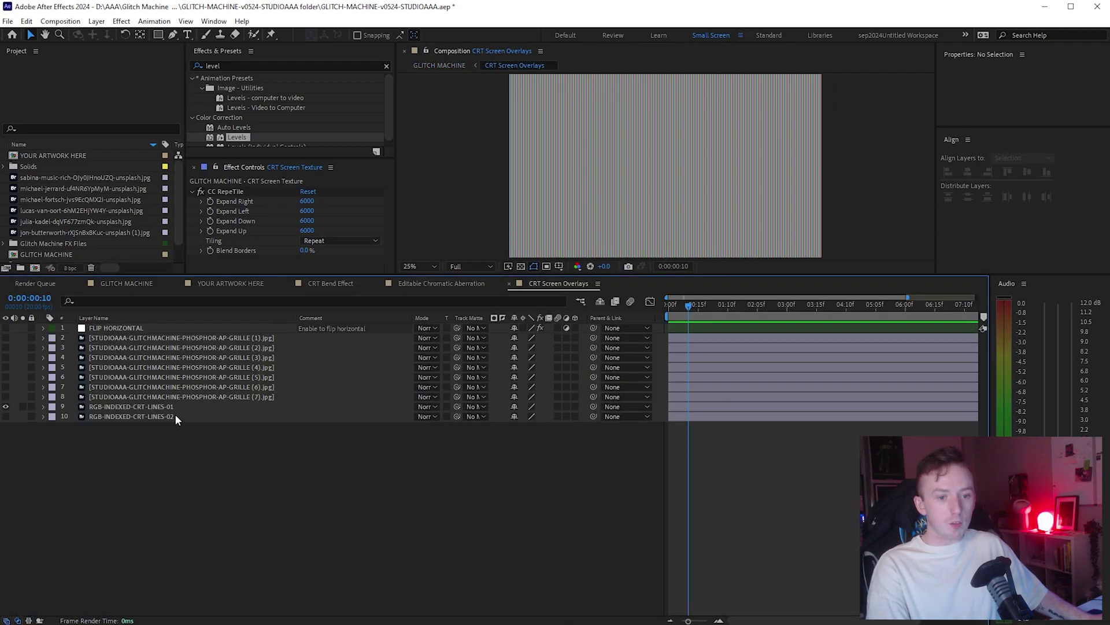
left_click(134, 408)
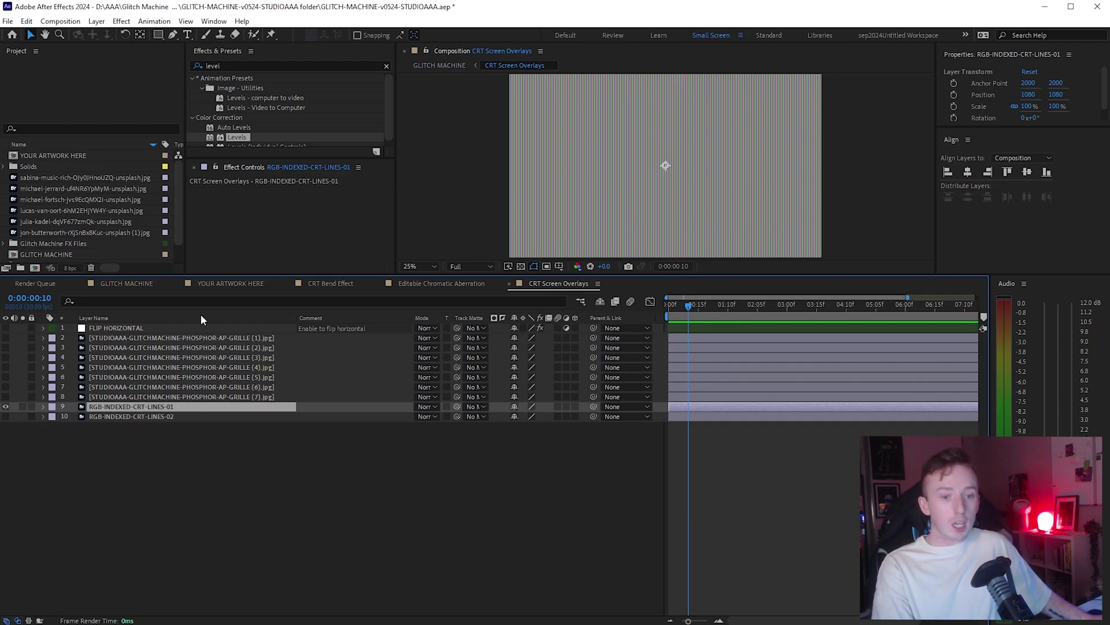
left_click(5, 328)
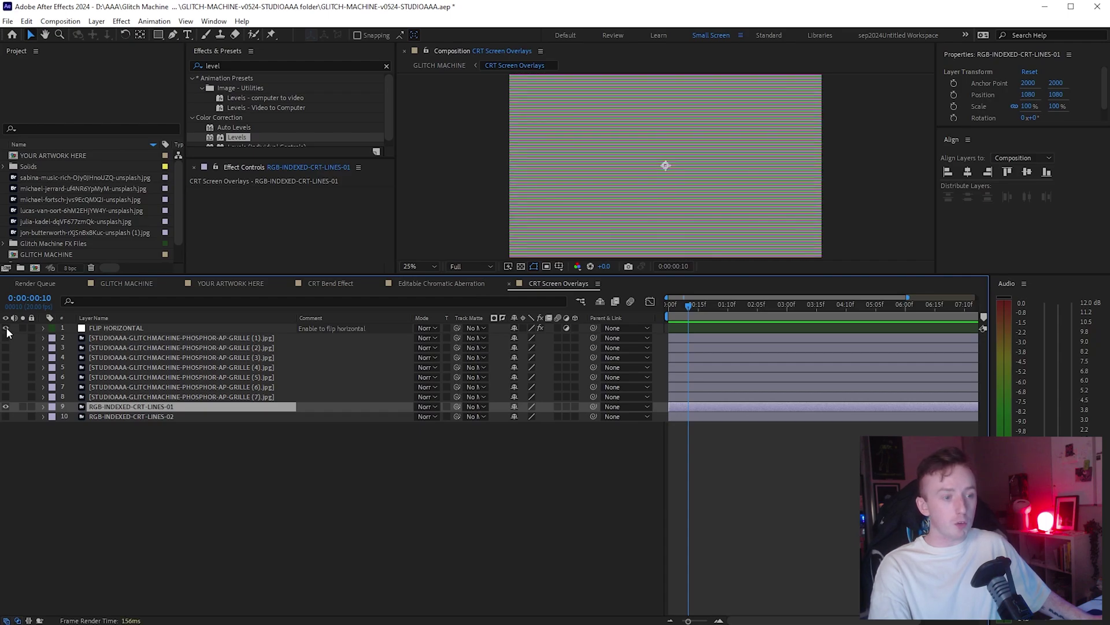
left_click(6, 328)
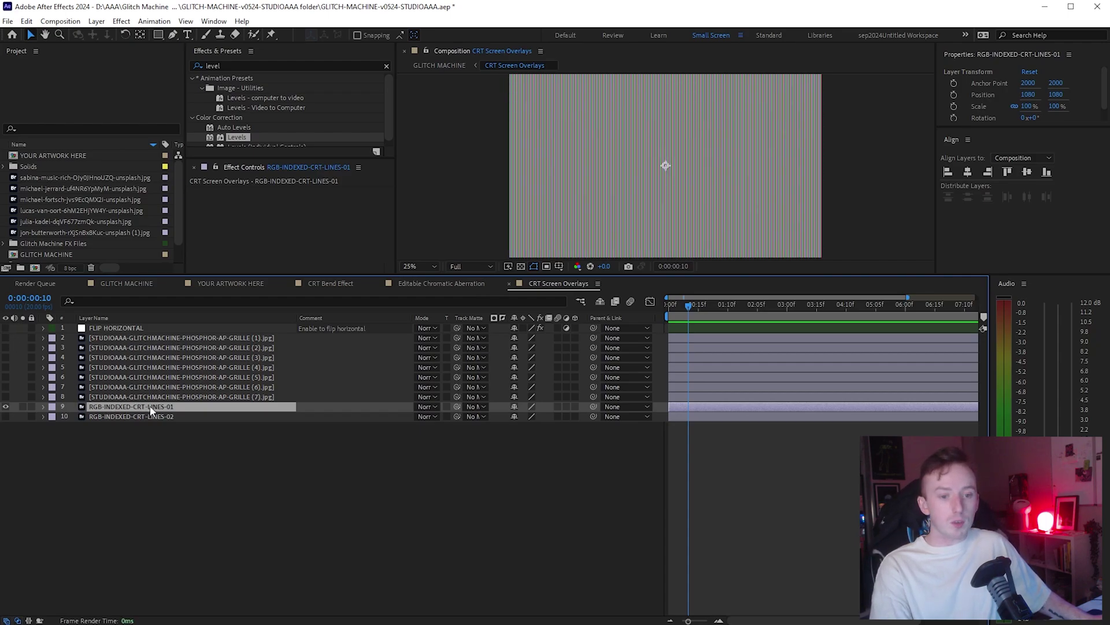
left_click(138, 287)
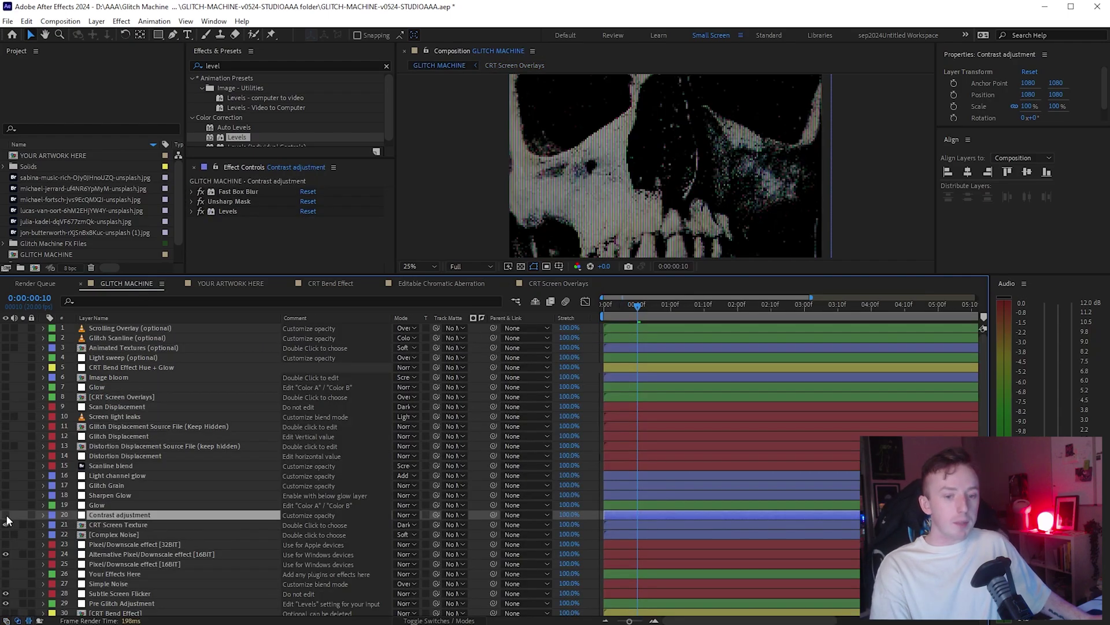
Step: Turn on the Contrast adjustment, the Glow above it, Sharpen Glow, Glitch Grain and Light channel glow layers, and inspect the result up close
left_click(6, 514)
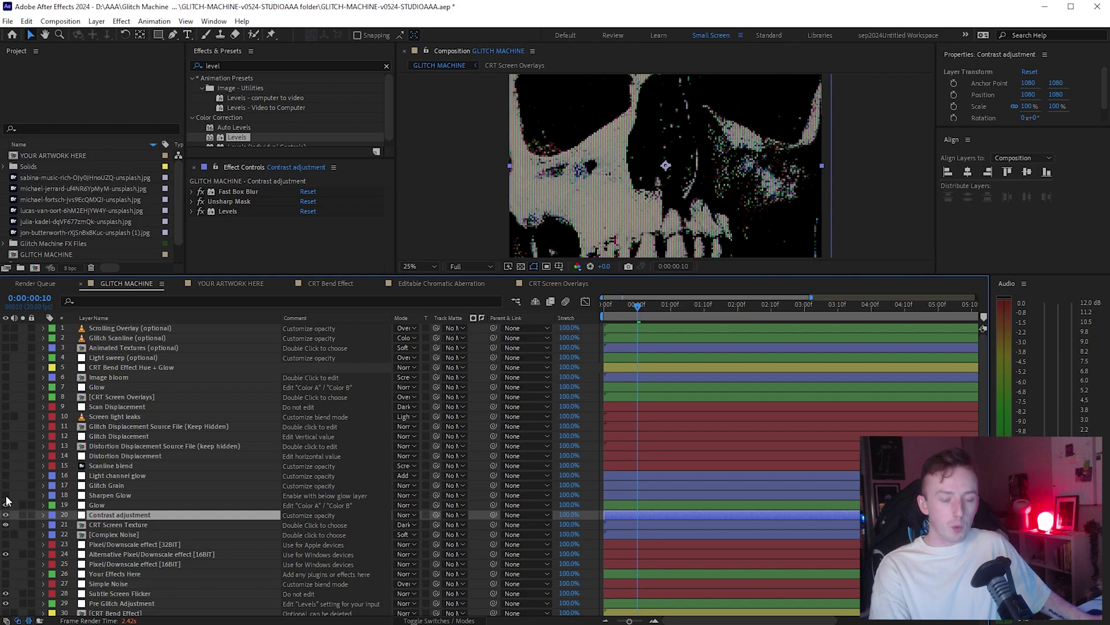
left_click(6, 487)
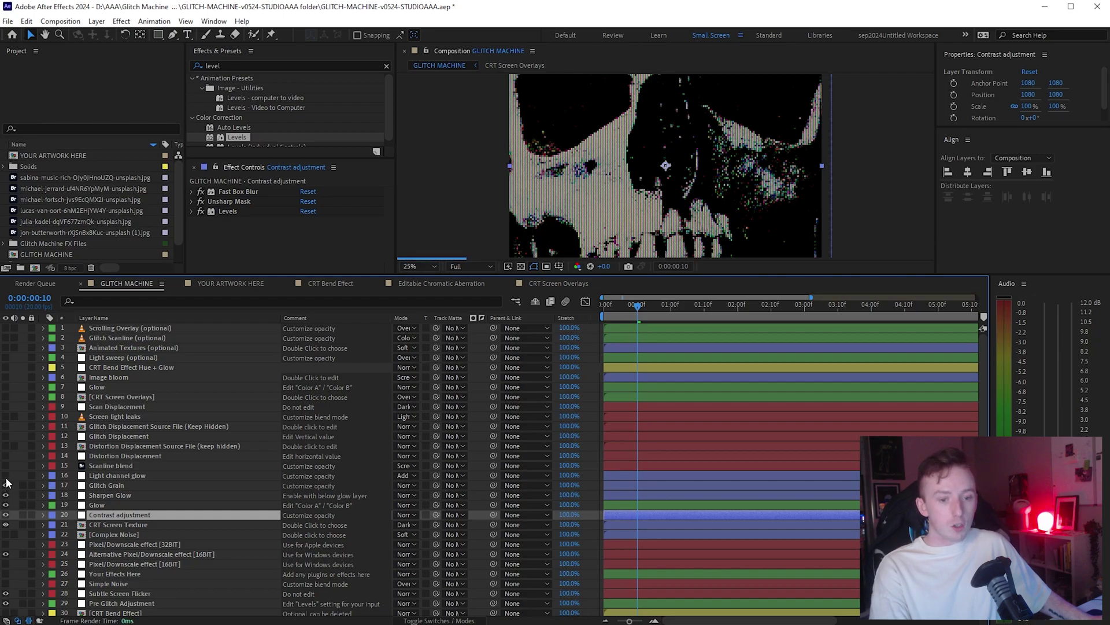
left_click(6, 476)
left_click_drag(746, 275, 754, 460)
scroll(753, 282, "up", 4)
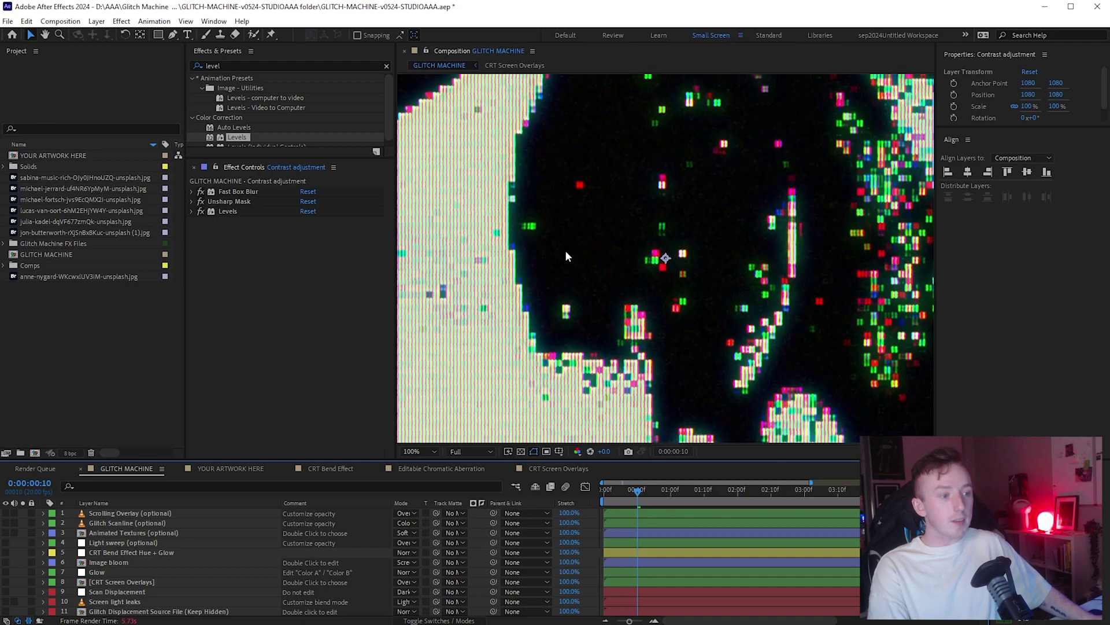
scroll(689, 266, "down", 4)
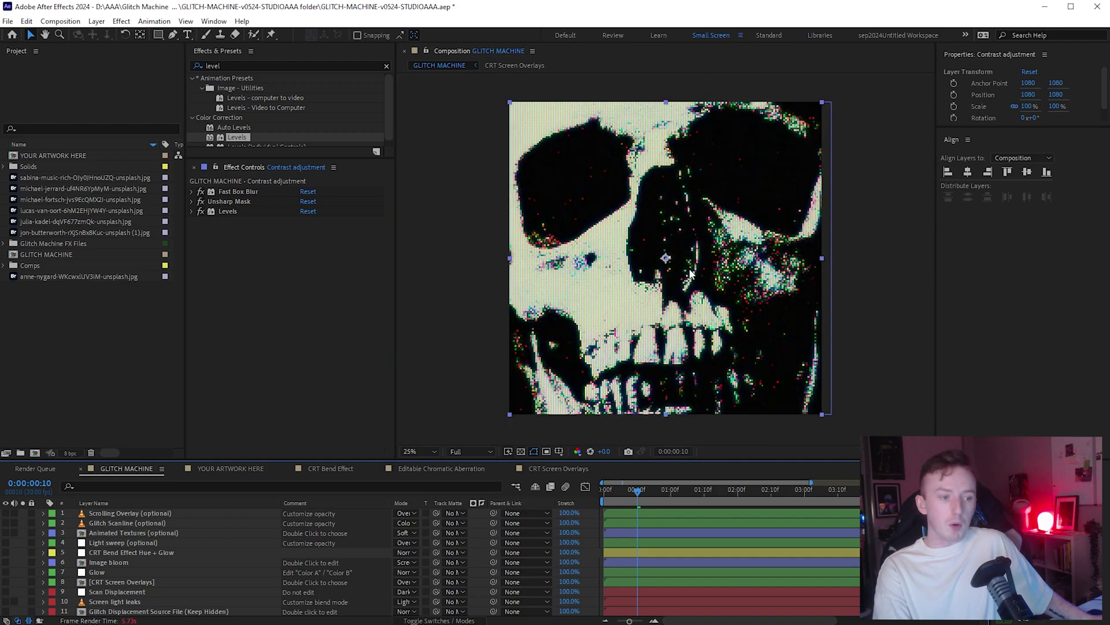
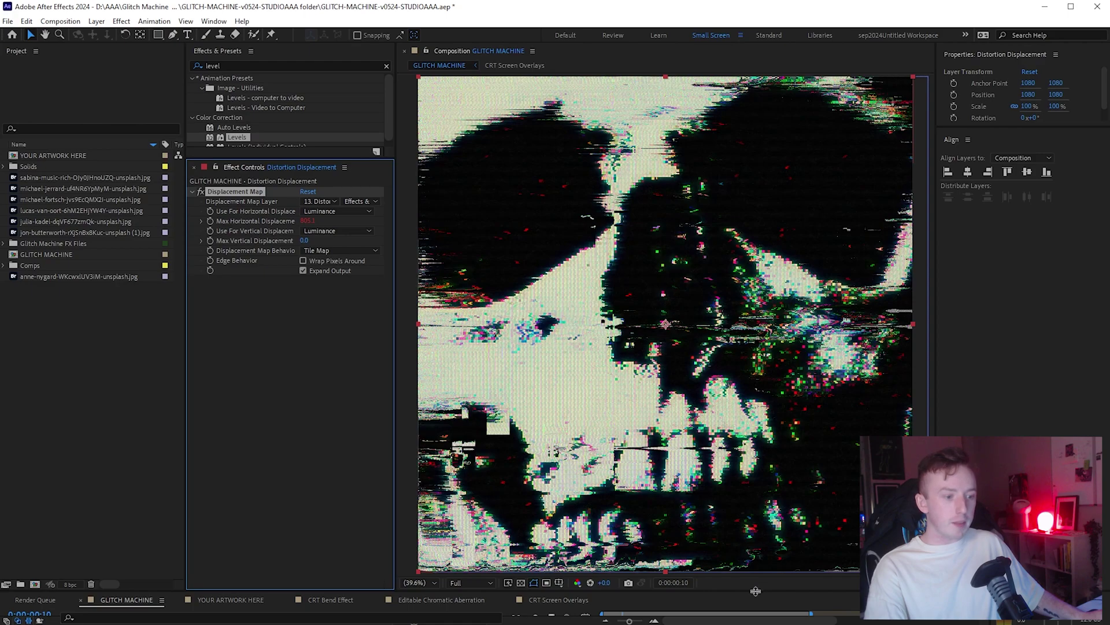
Step: Examine the Distortion Displacement result at several preview sizes, with the magnification fitted up to 100%
left_click_drag(756, 590, 756, 336)
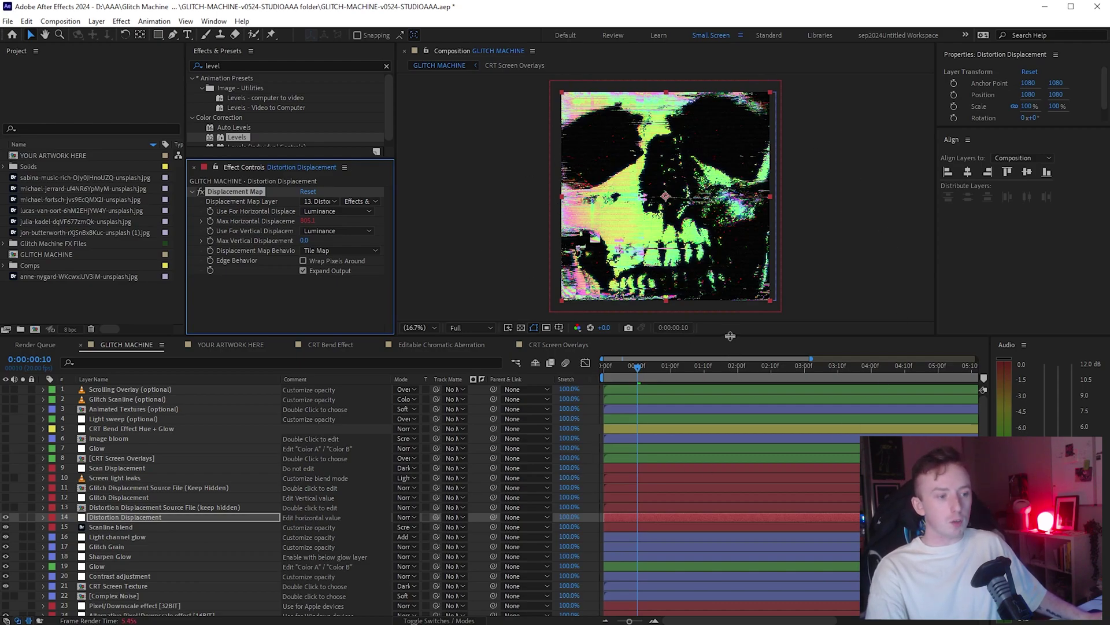
left_click_drag(730, 336, 731, 372)
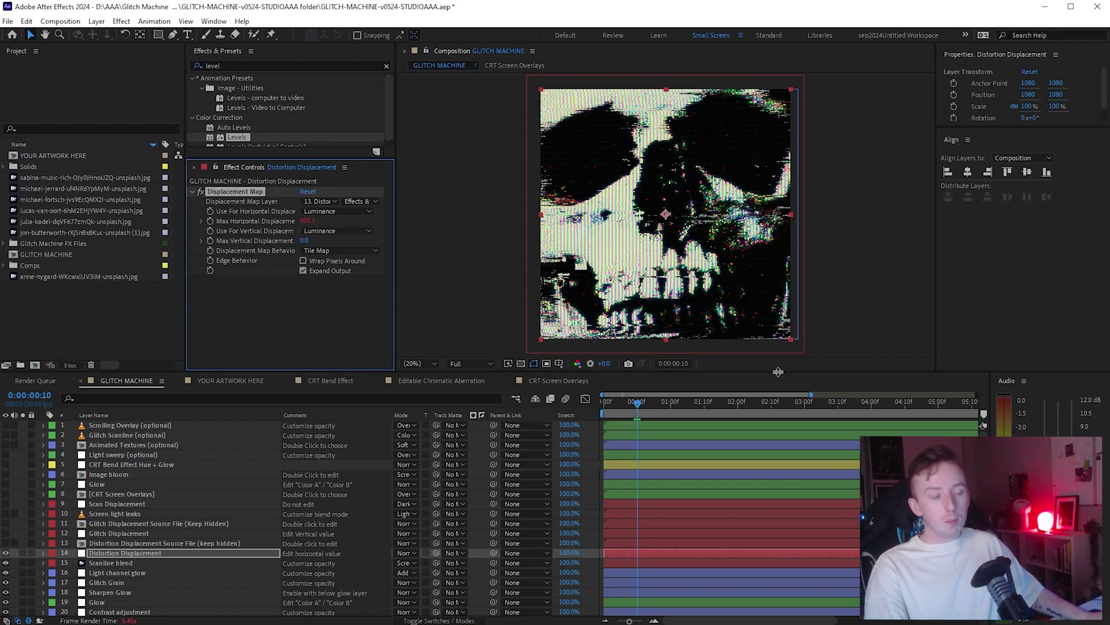
left_click_drag(778, 371, 779, 403)
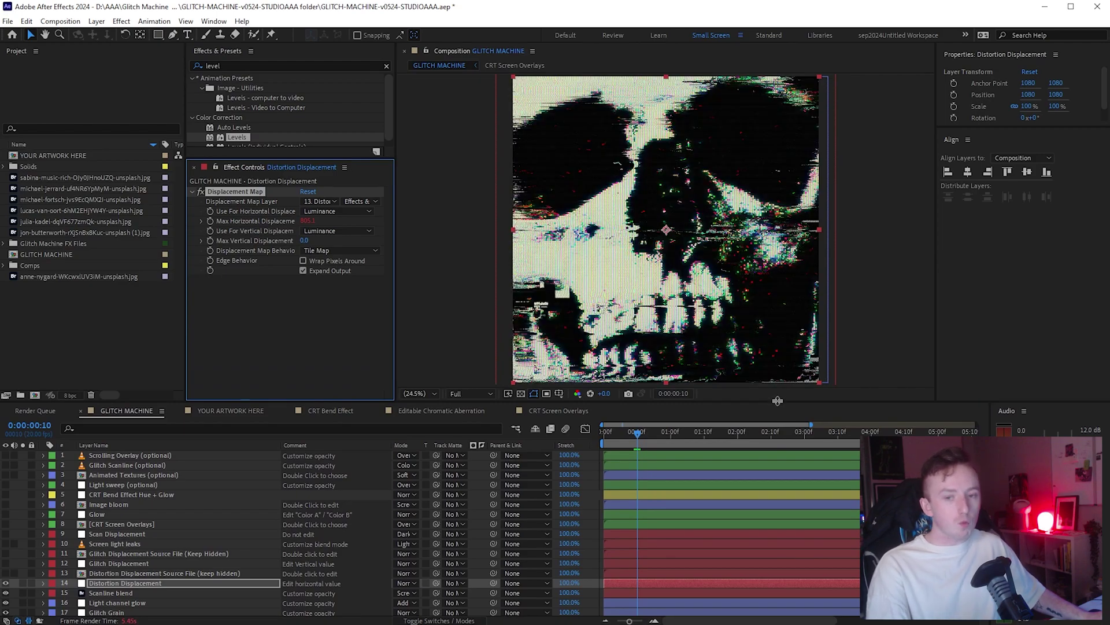
left_click_drag(778, 401, 786, 588)
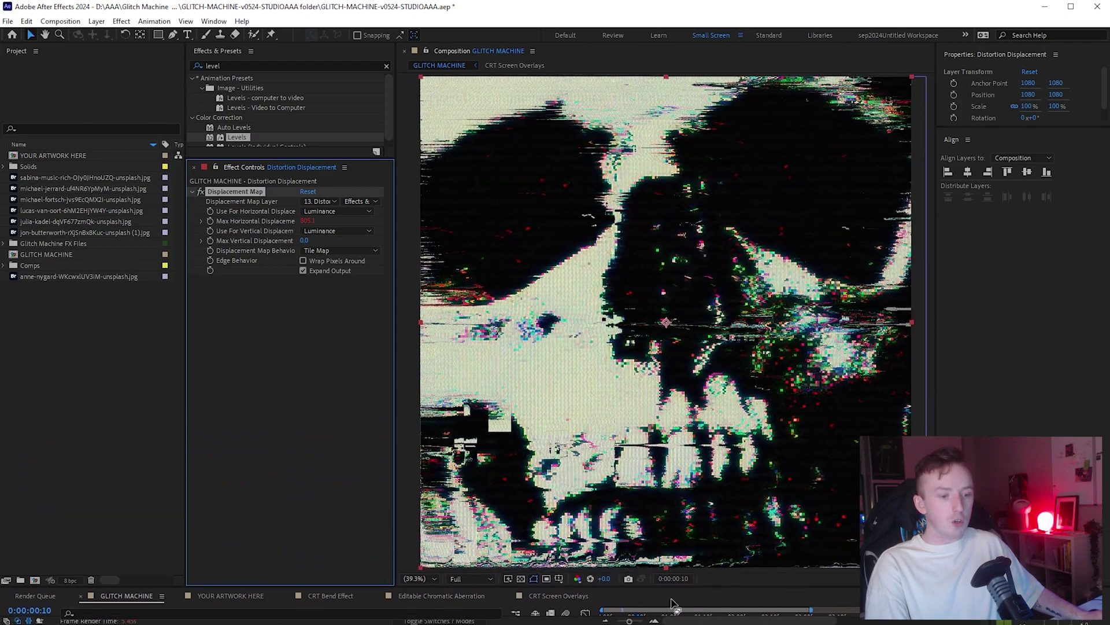
left_click_drag(642, 588, 644, 600)
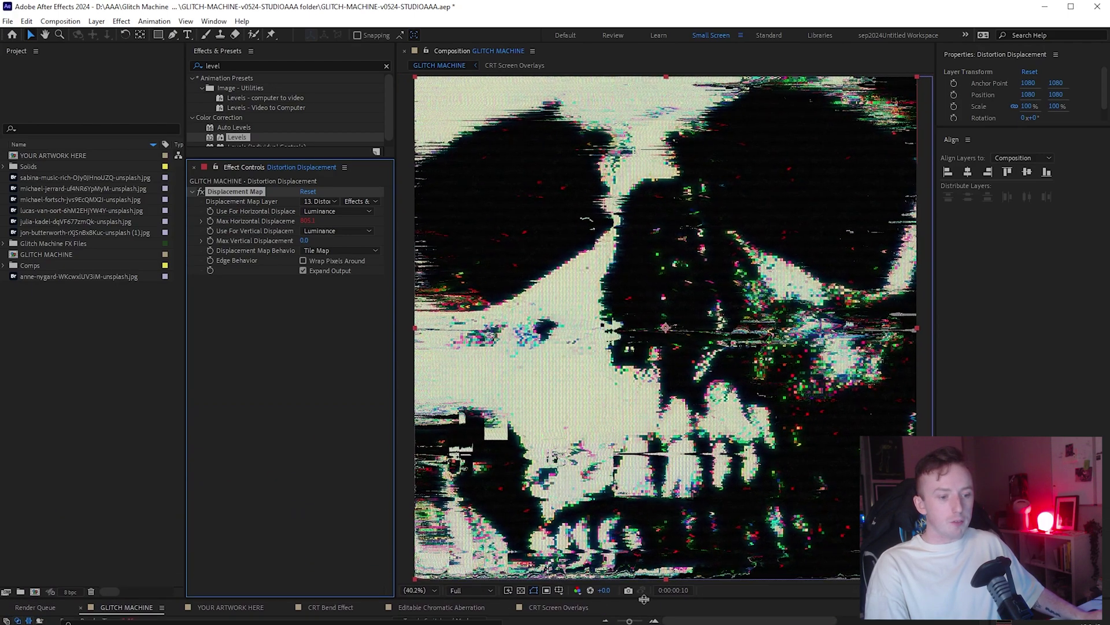
left_click(429, 587)
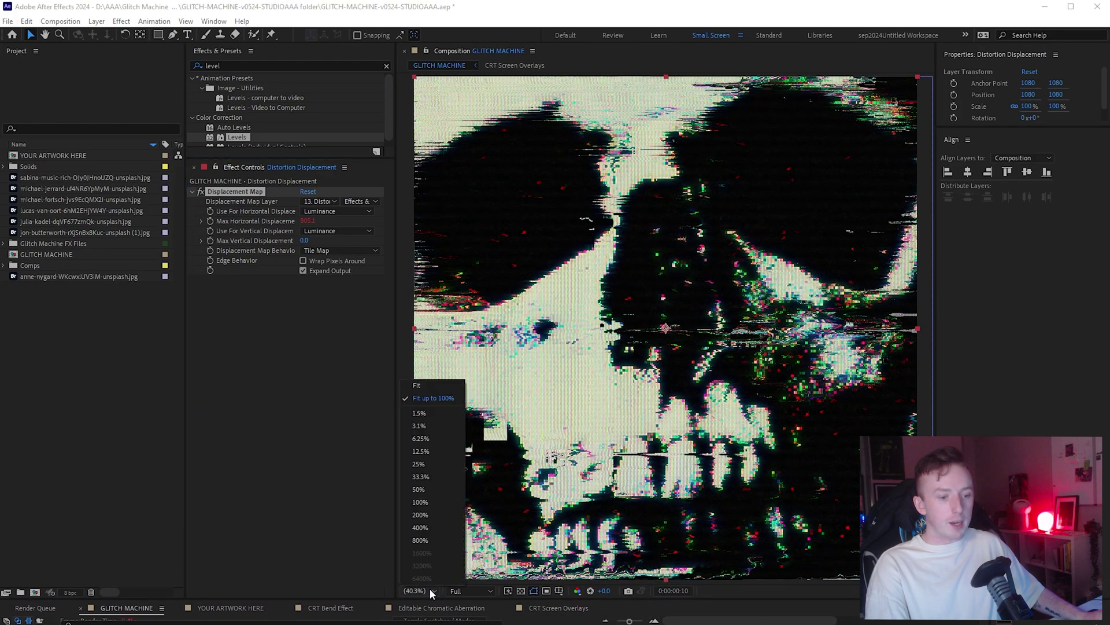
left_click(439, 399)
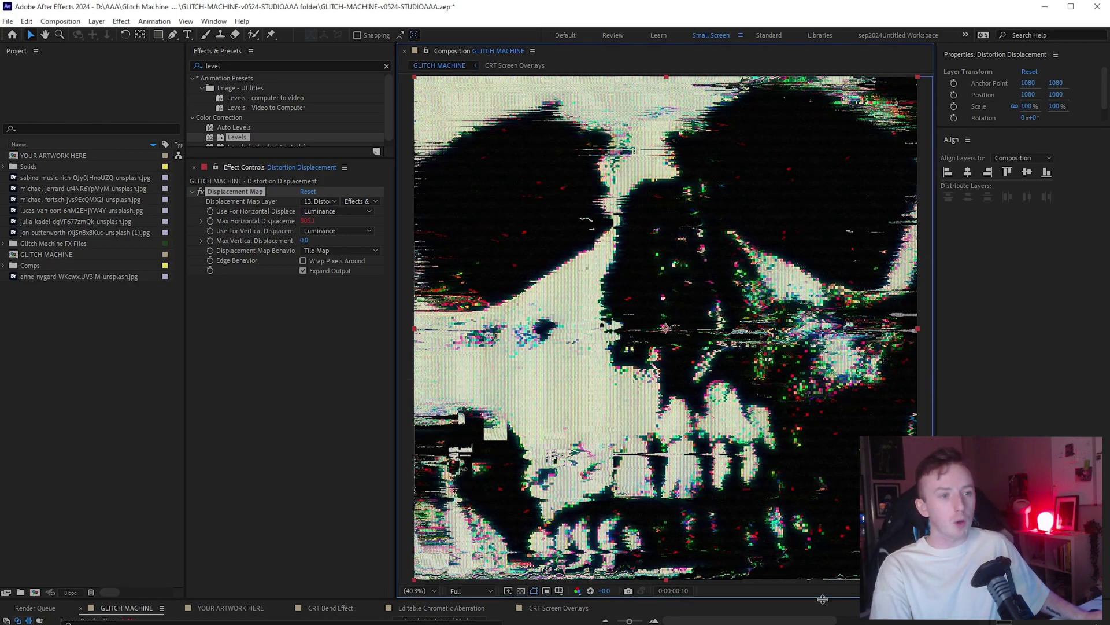
Step: Turn on the Glitch Displacement and Screen light leaks layers
left_click_drag(822, 598, 821, 263)
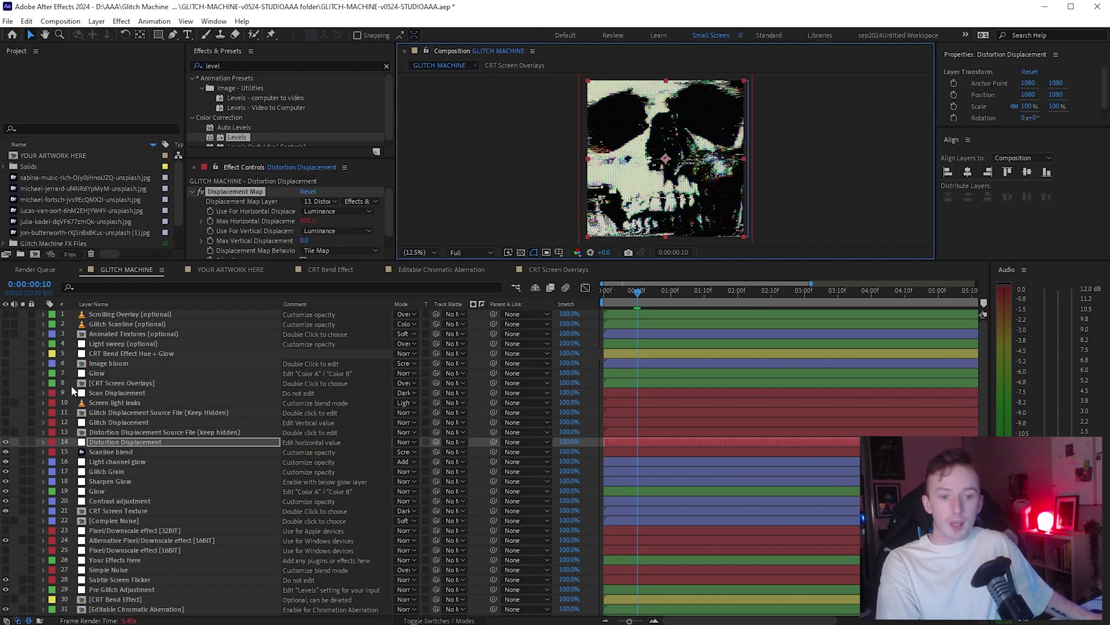
left_click(103, 421, "ctrl")
left_click(102, 421)
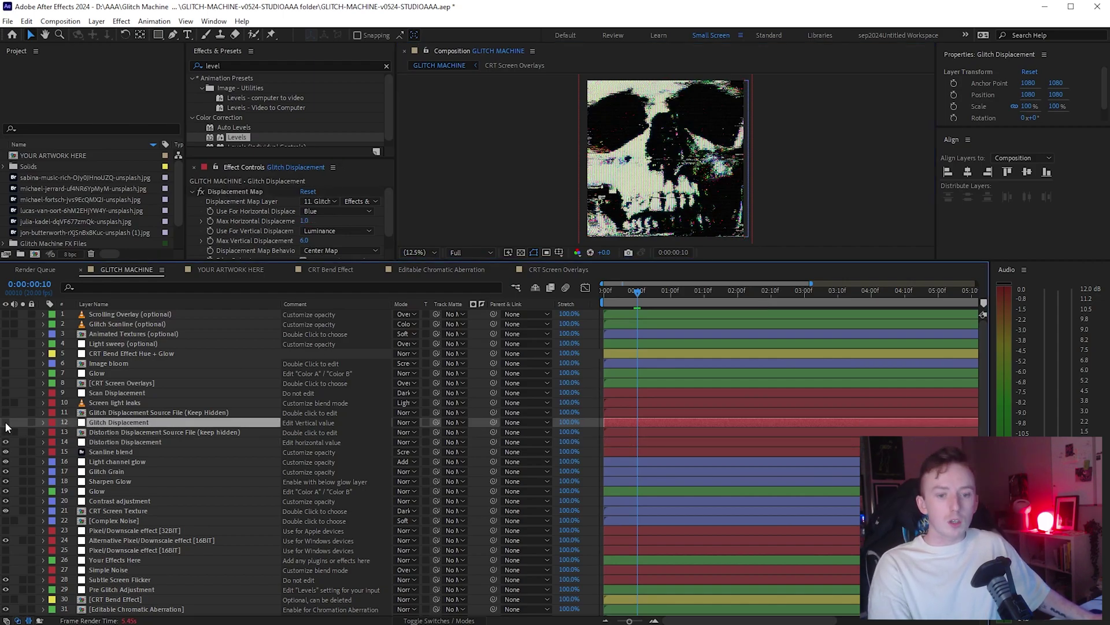
left_click(5, 422)
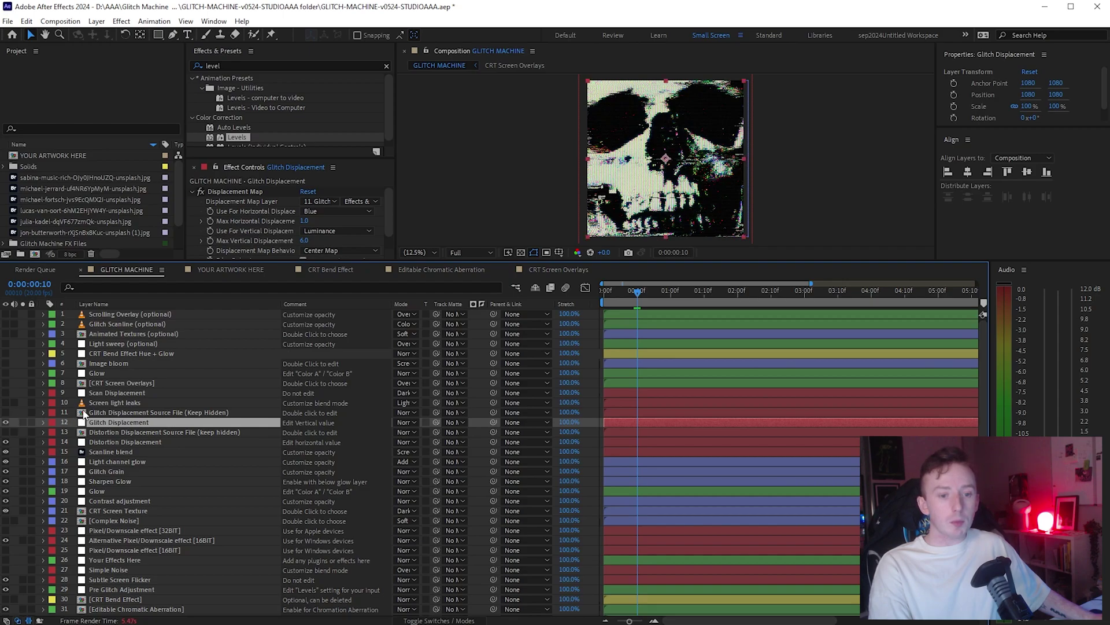
left_click(6, 403)
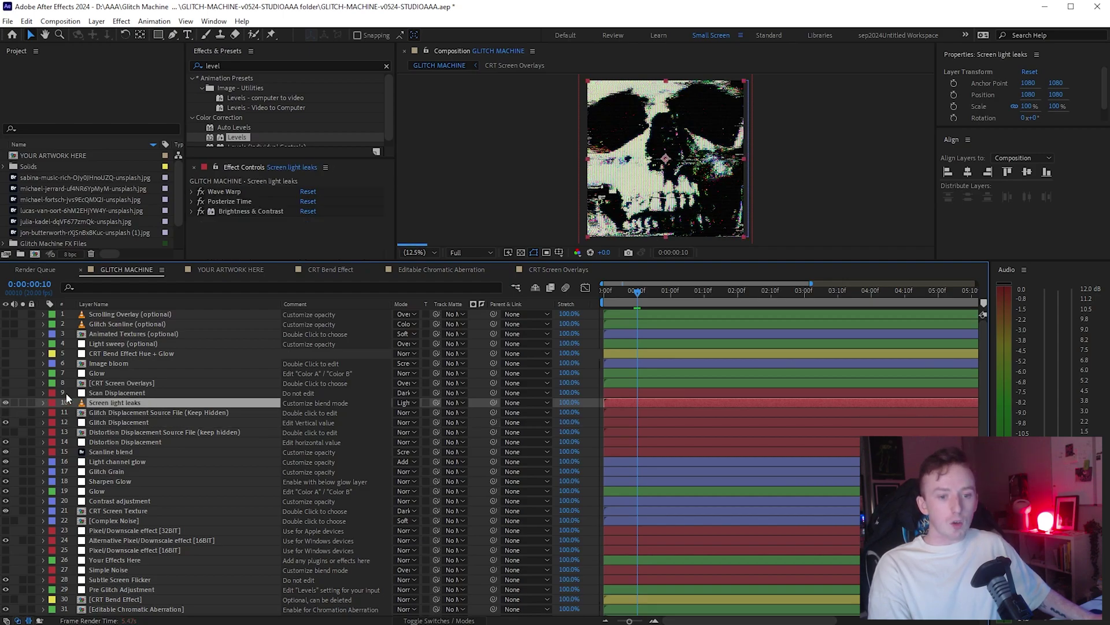
Step: Turn on the CRT Screen Overlays, Image bloom and Light sweep (optional) layers, inspecting the result up close
left_click(118, 383)
left_click(5, 383)
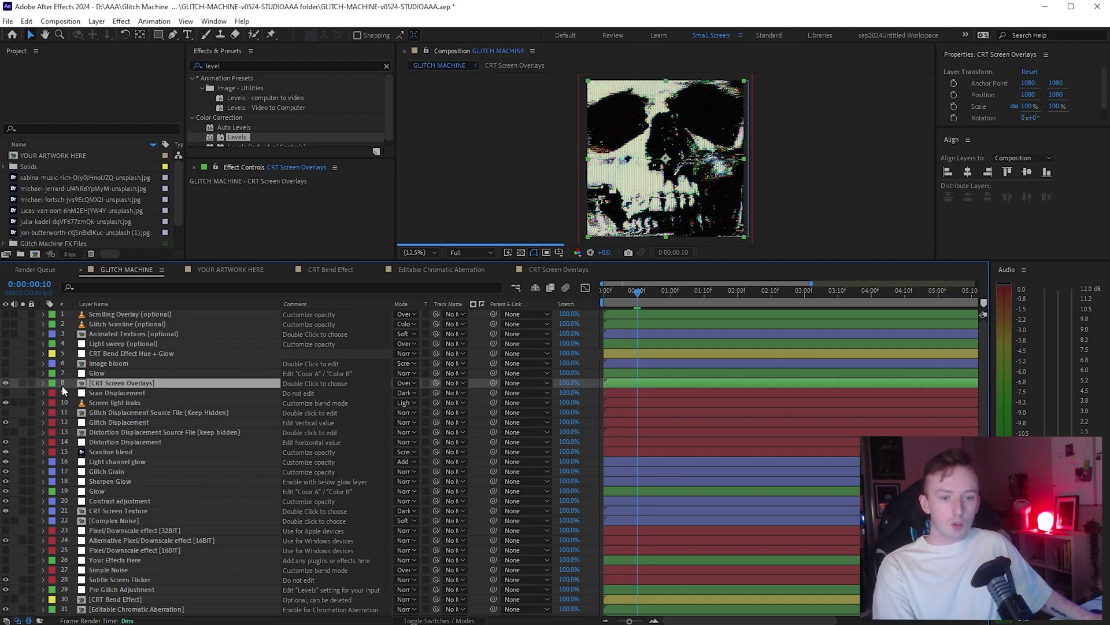
left_click(110, 363)
left_click(5, 363)
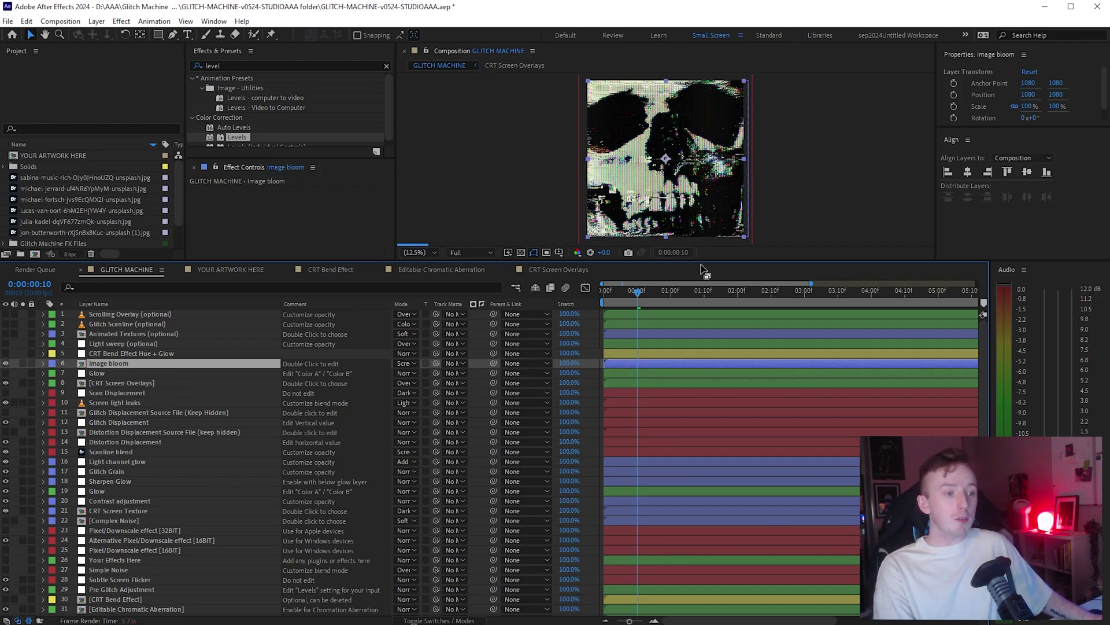
left_click_drag(703, 263, 755, 495)
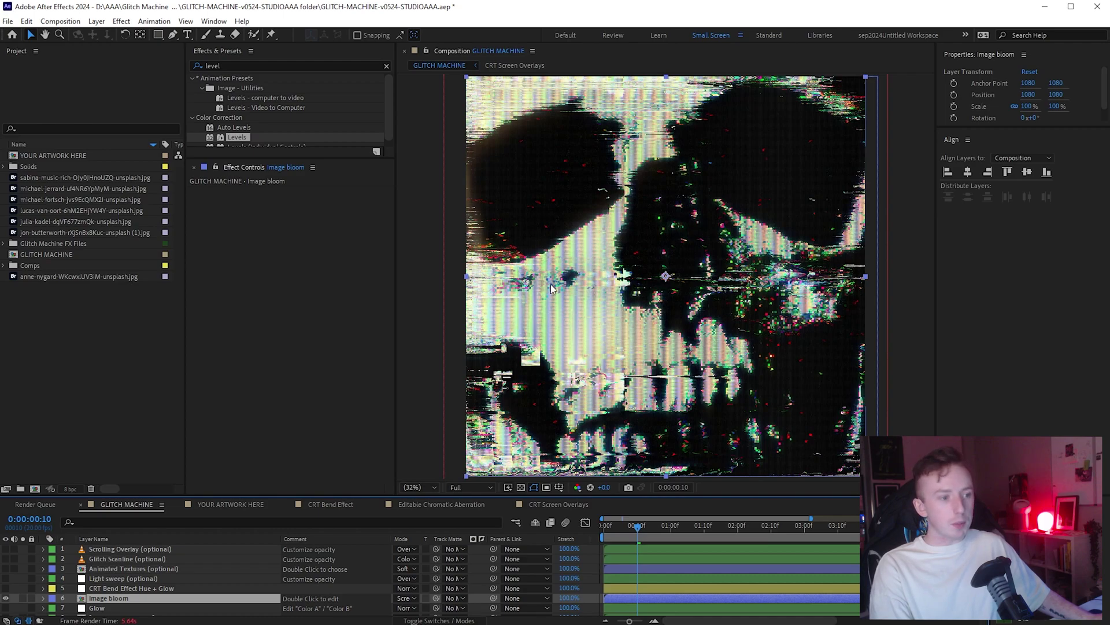
scroll(574, 324, "up", 3)
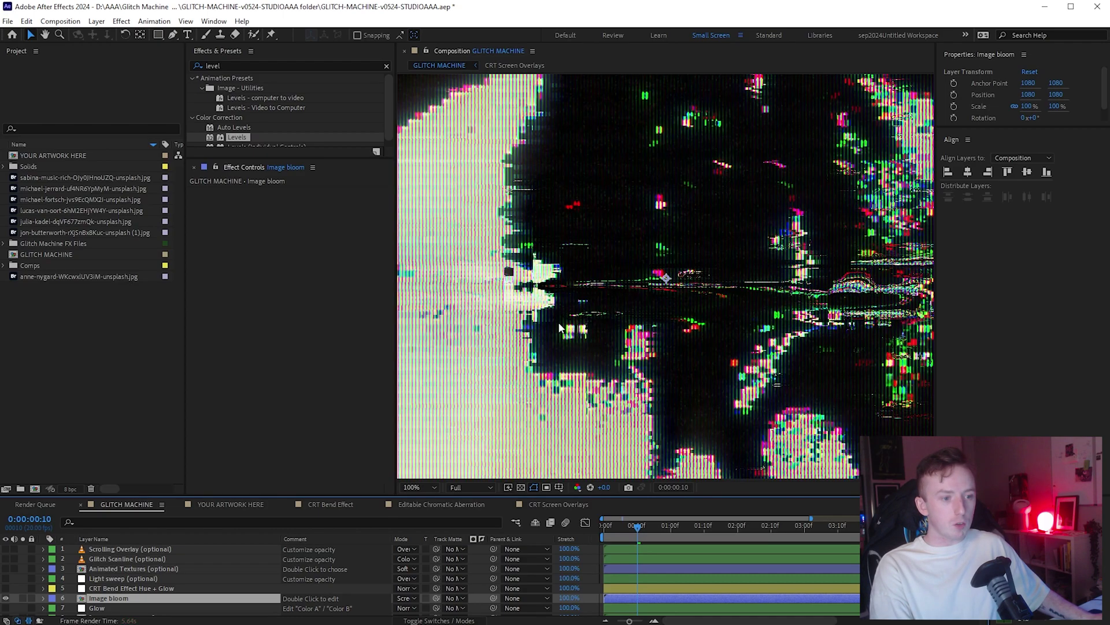
scroll(544, 318, "down", 1)
scroll(518, 326, "down", 2)
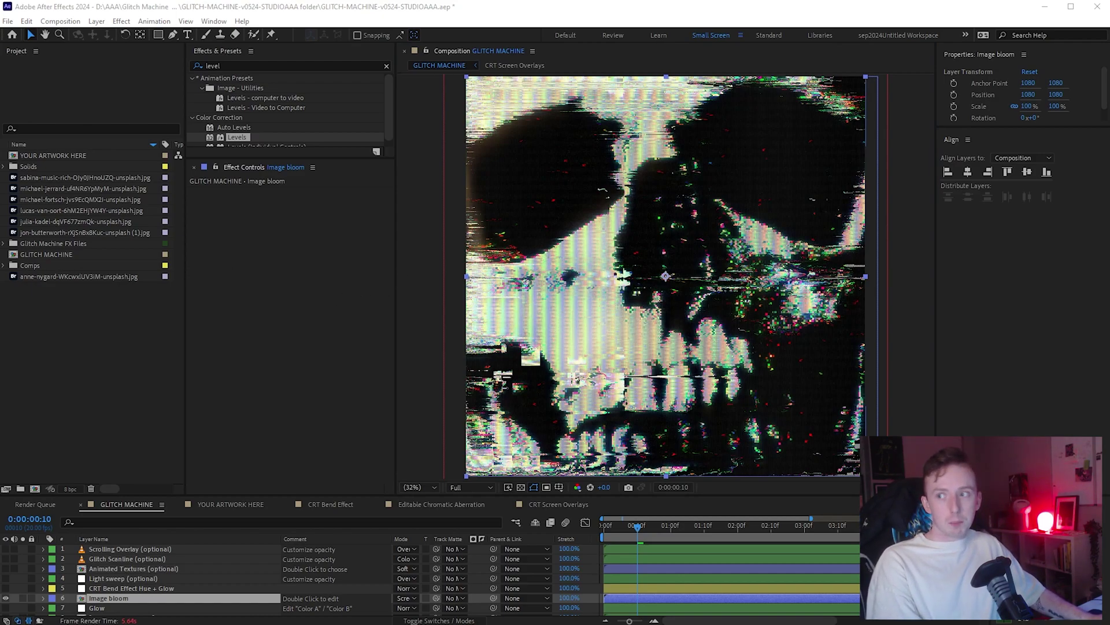
scroll(581, 298, "up", 2)
scroll(639, 248, "down", 4)
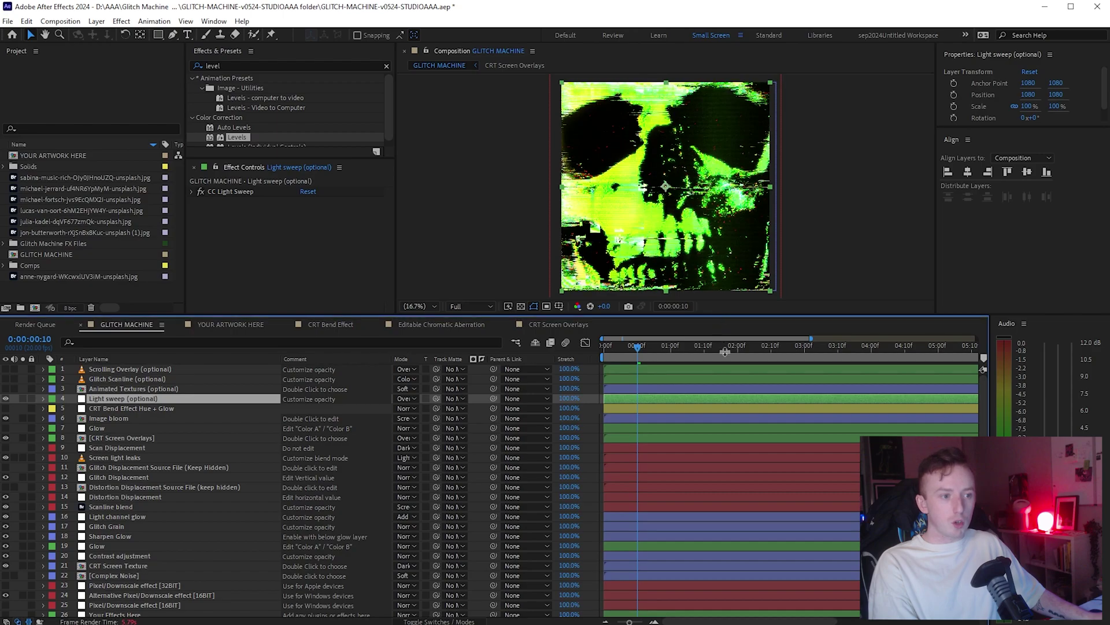
Step: Turn on the Glow layer directly below Image bloom and enlarge the preview to judge its effect
left_click_drag(718, 314, 718, 376)
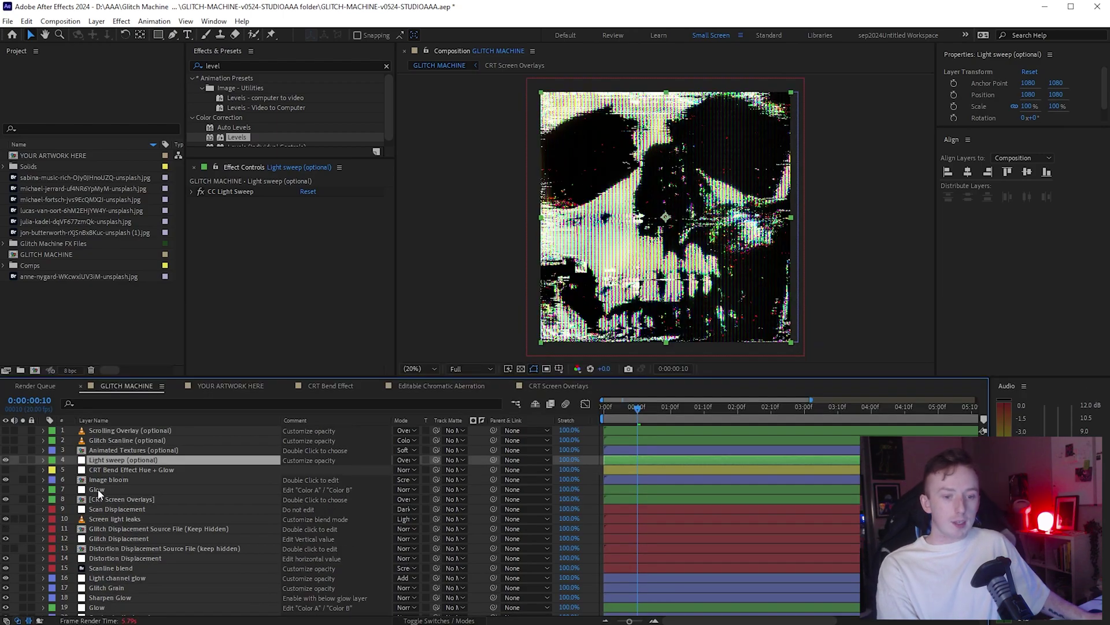
left_click(98, 489)
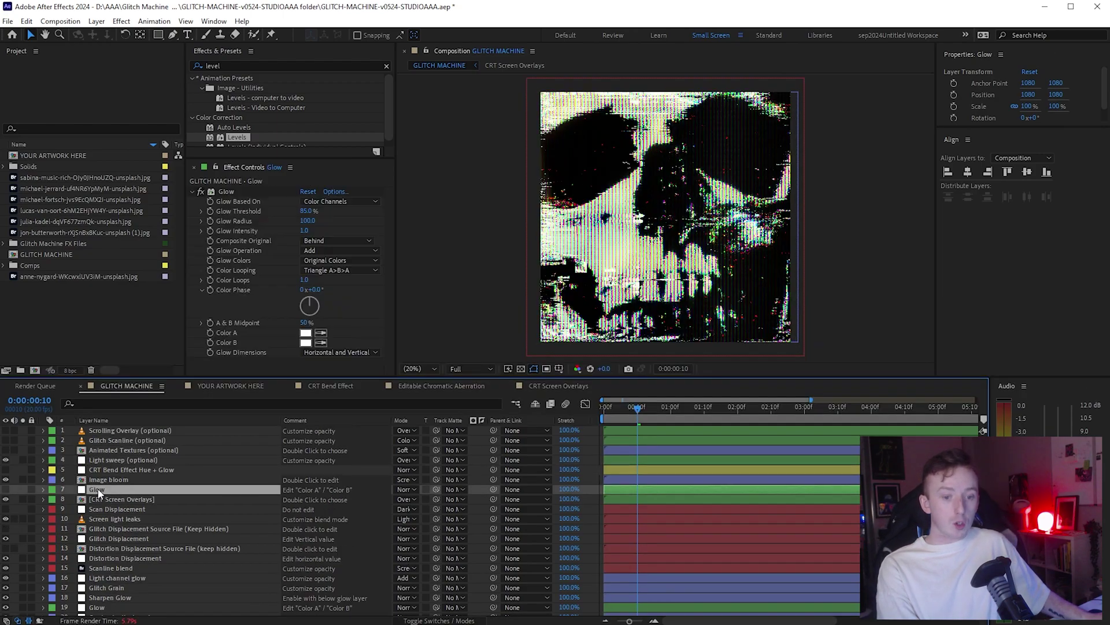
left_click(7, 489)
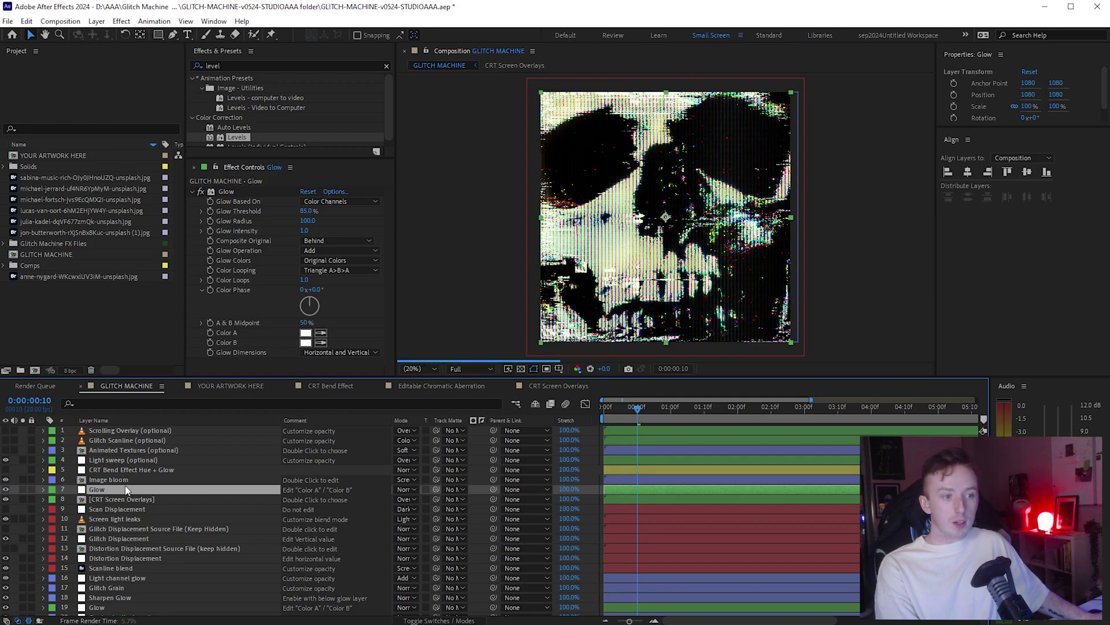
left_click_drag(327, 379, 740, 574)
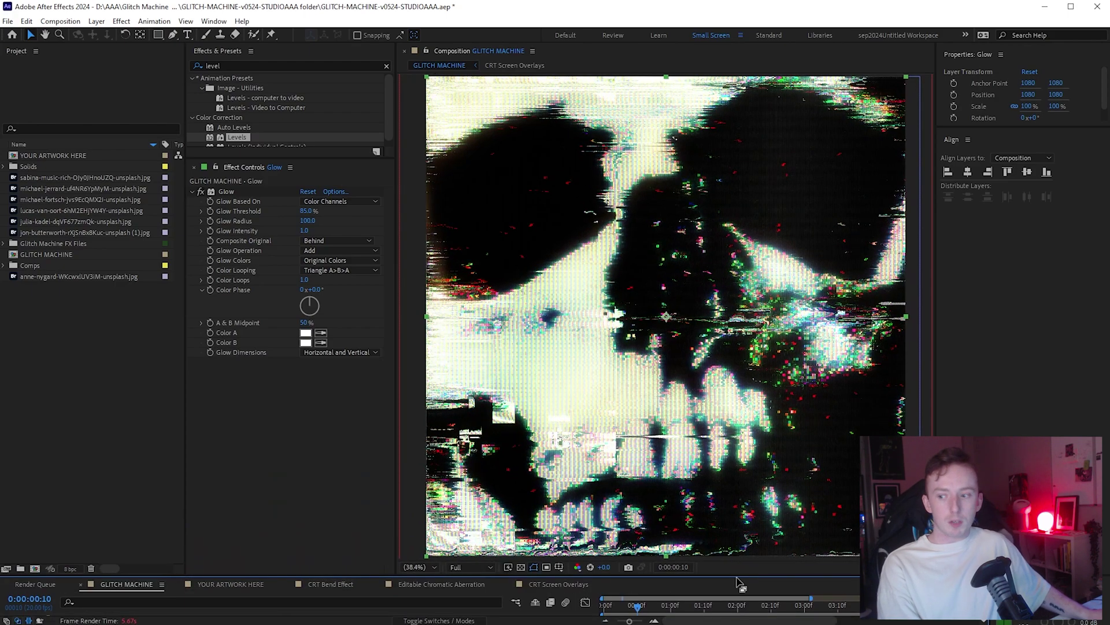
Step: Set this Glow's threshold to 92.5% and its intensity to 1.8
left_click(290, 220)
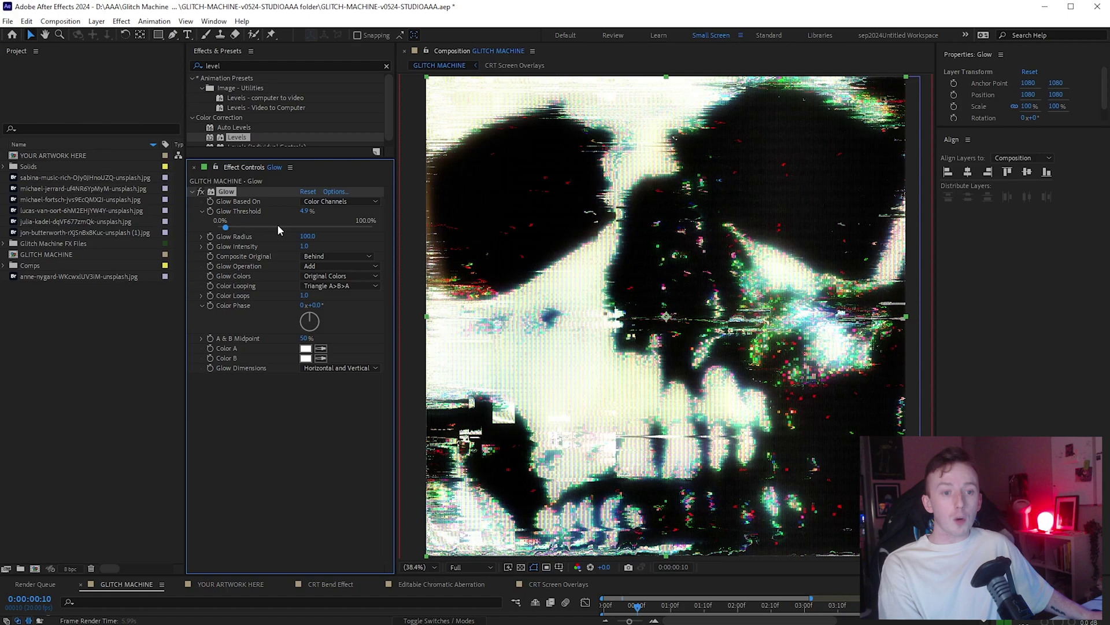
left_click_drag(354, 227, 361, 227)
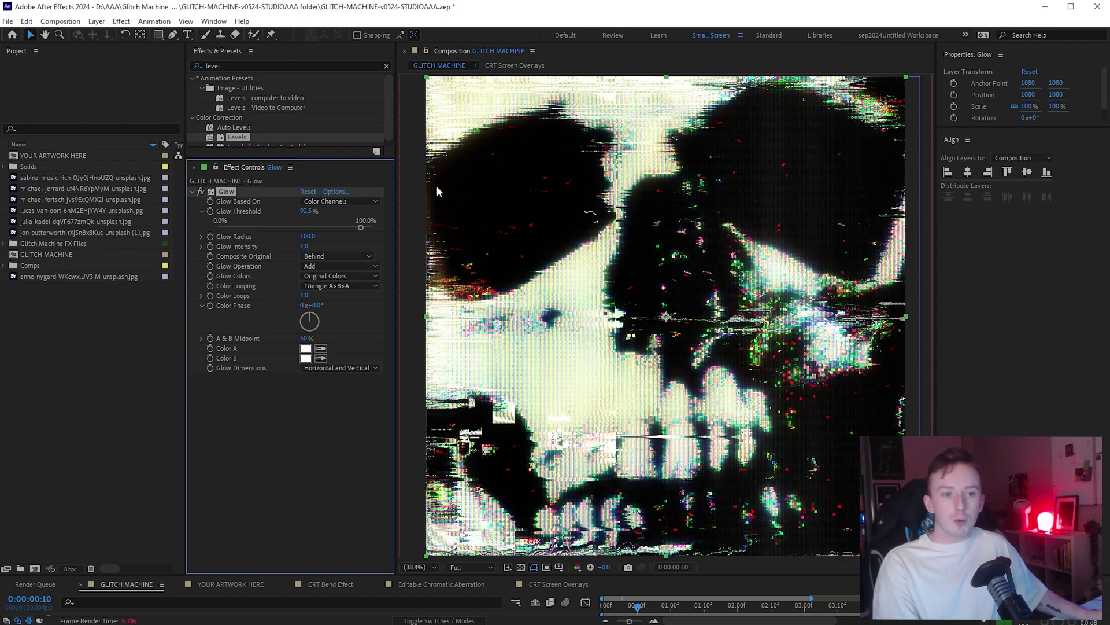
left_click(201, 237)
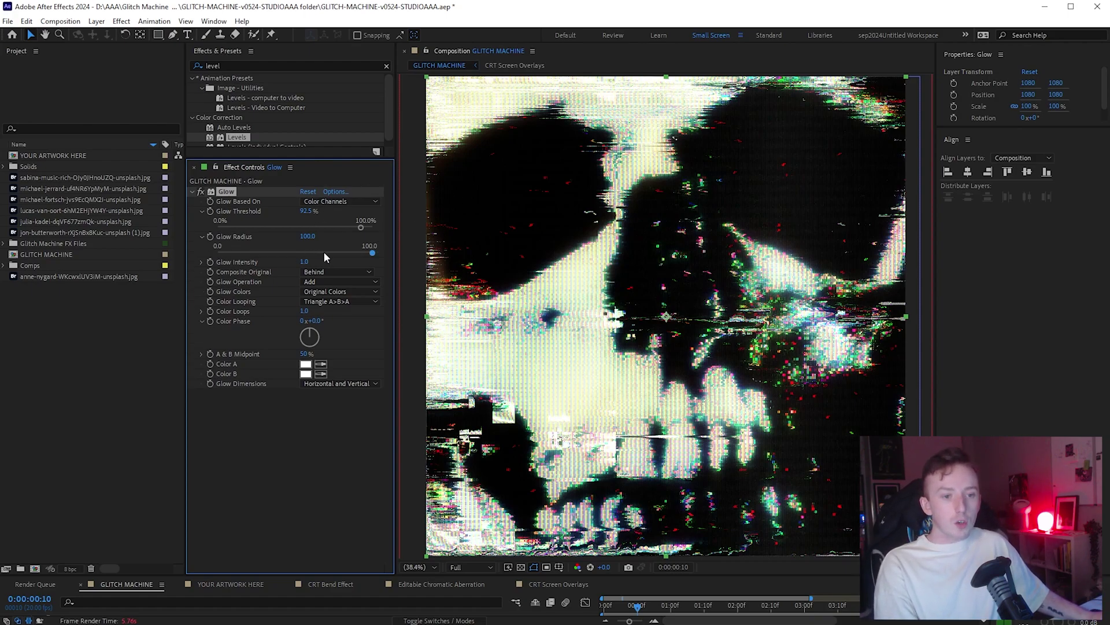
left_click(202, 263)
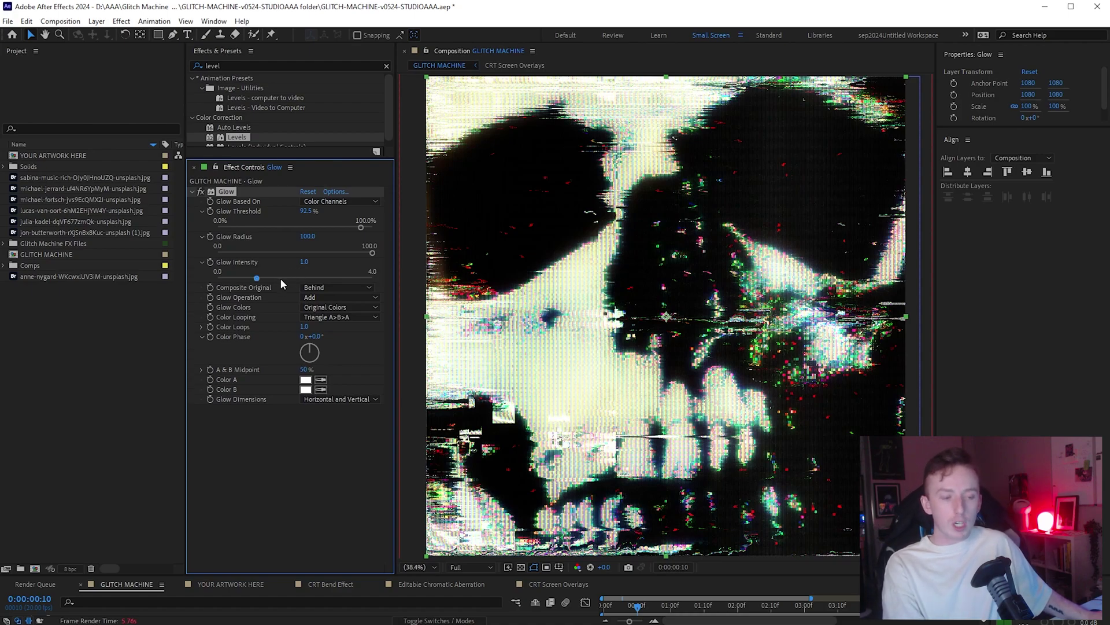
left_click_drag(257, 278, 312, 278)
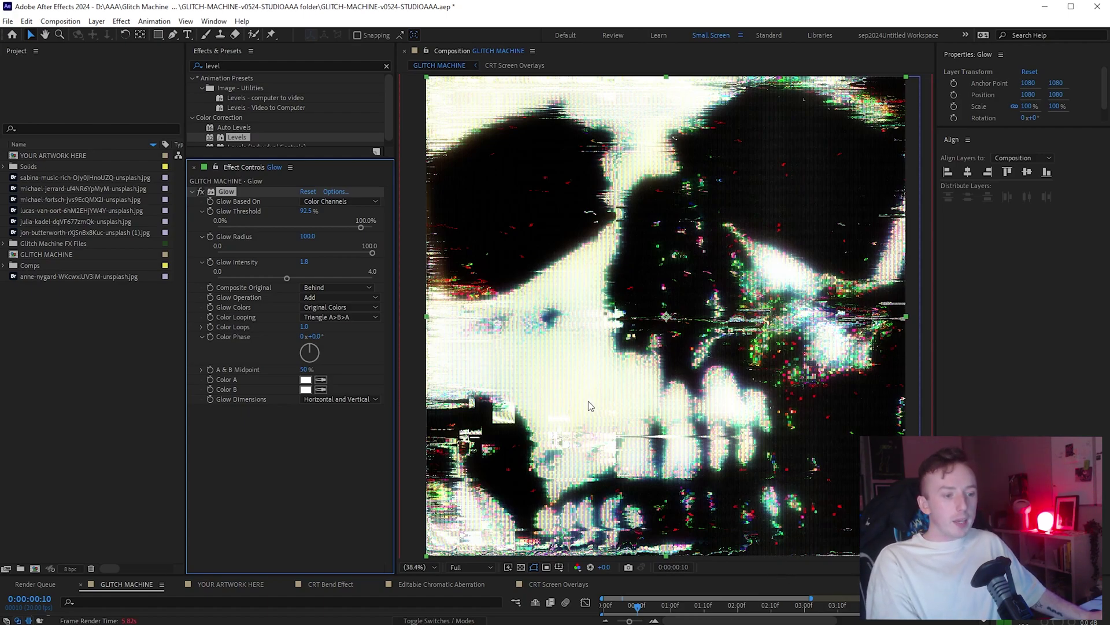
Step: Examine the glowing CRT line pattern up close at up to 800% magnification, and return to the full image
key("slash")
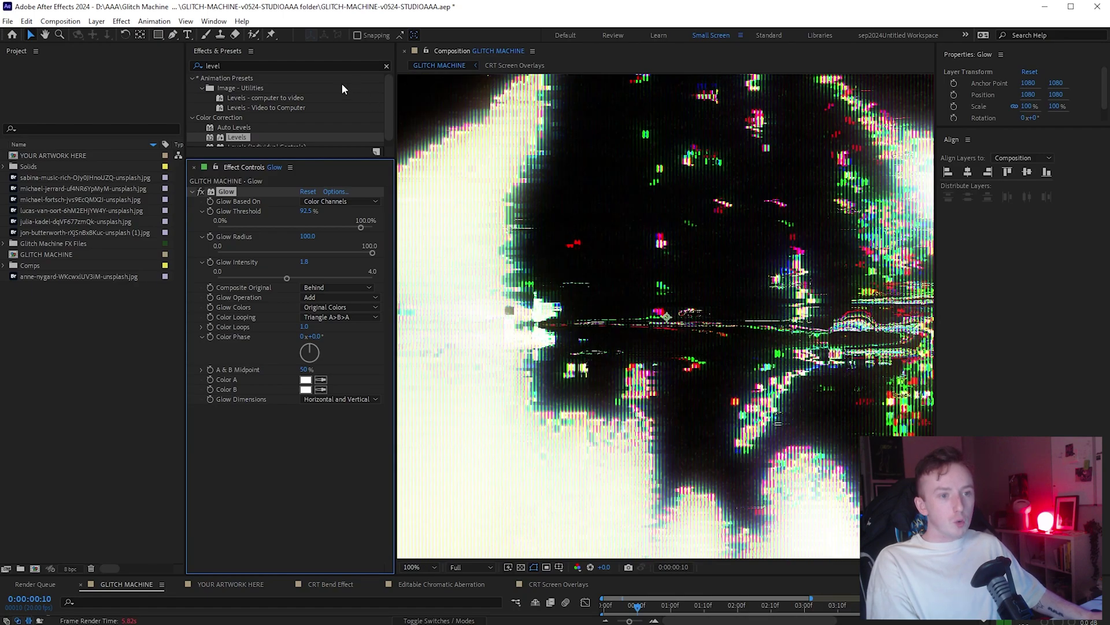
key("space")
left_click_drag(594, 387, 805, 219)
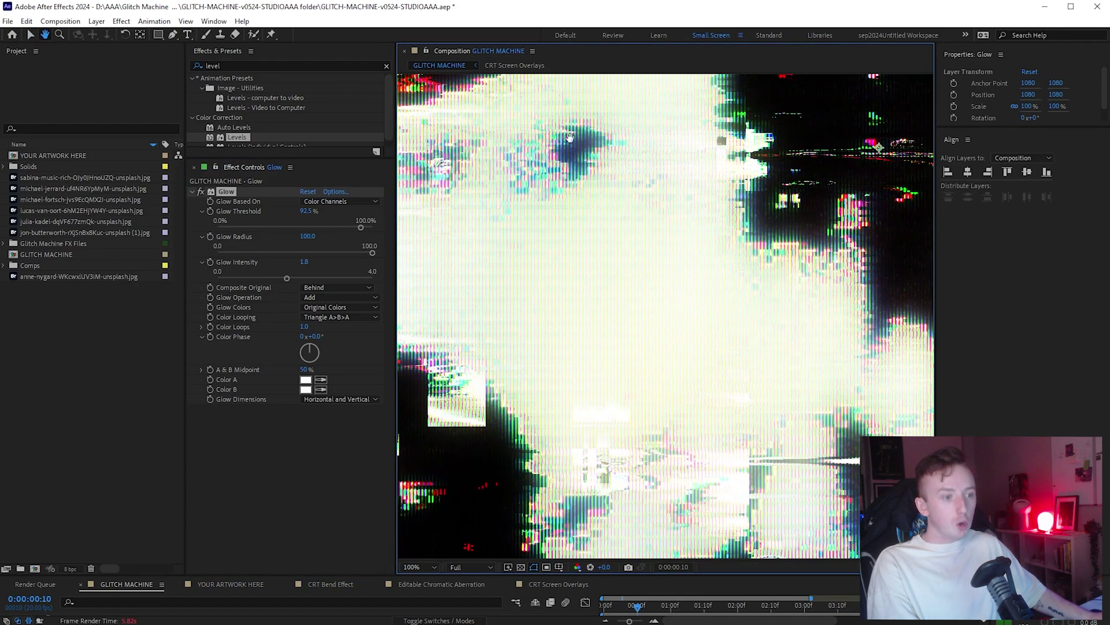
scroll(597, 365, "up", 1)
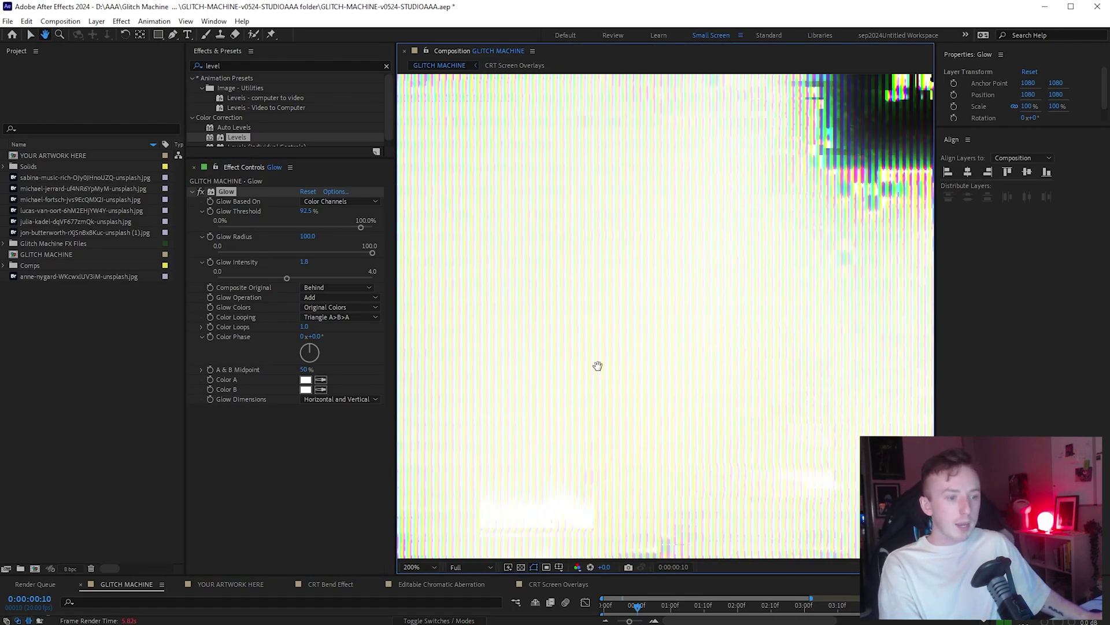
scroll(598, 365, "up", 2)
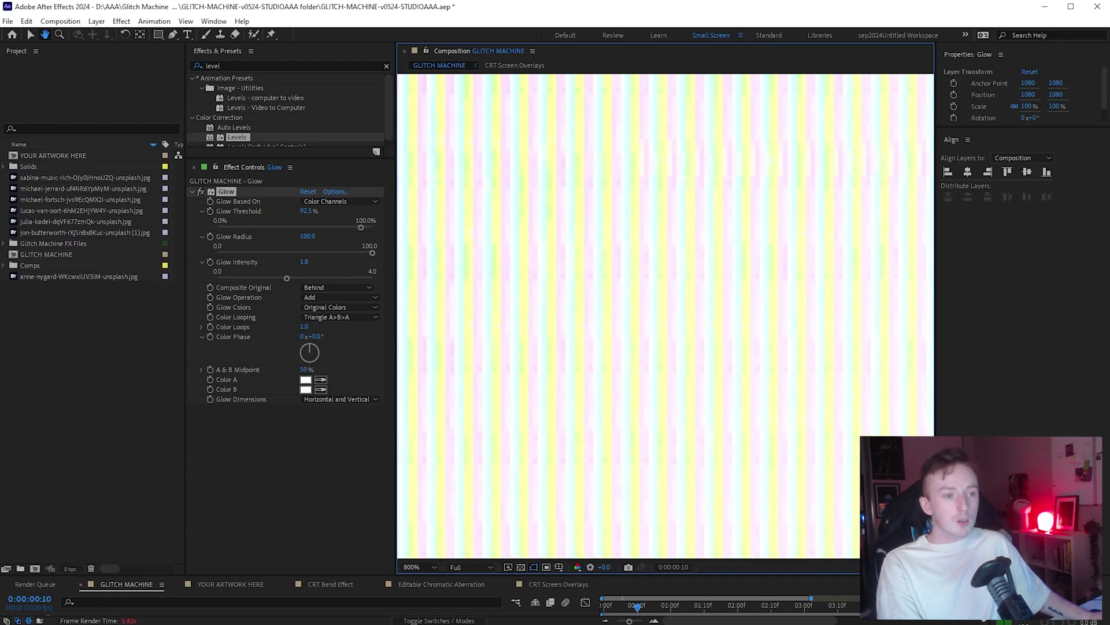
left_click_drag(855, 364, 824, 354)
scroll(824, 353, "down", 3)
key("shift+slash")
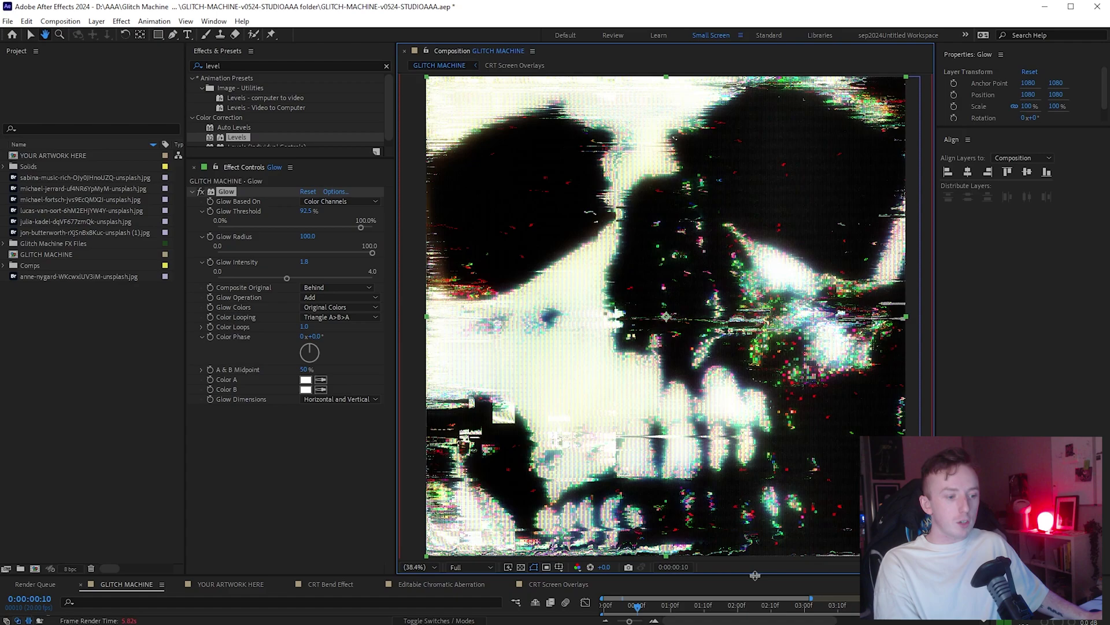
Step: Turn on Complex Noise, and set the Alternative Pixel/Downscale effect [16BIT] layer's Mosaic to 256 horizontal and 256 vertical blocks
left_click_drag(756, 575, 755, 226)
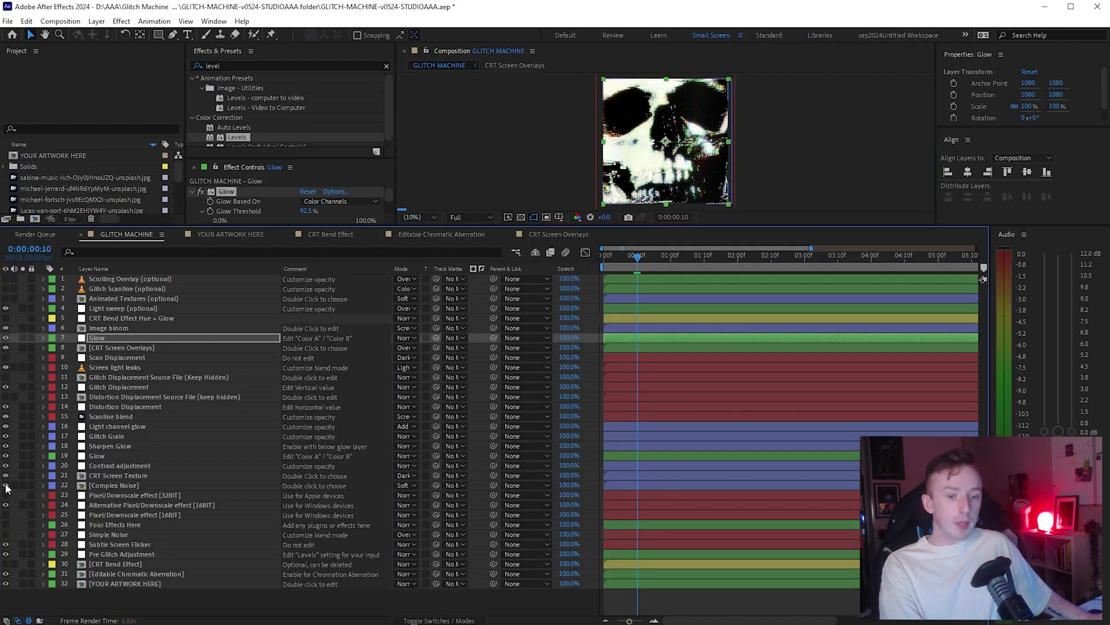
left_click(137, 506)
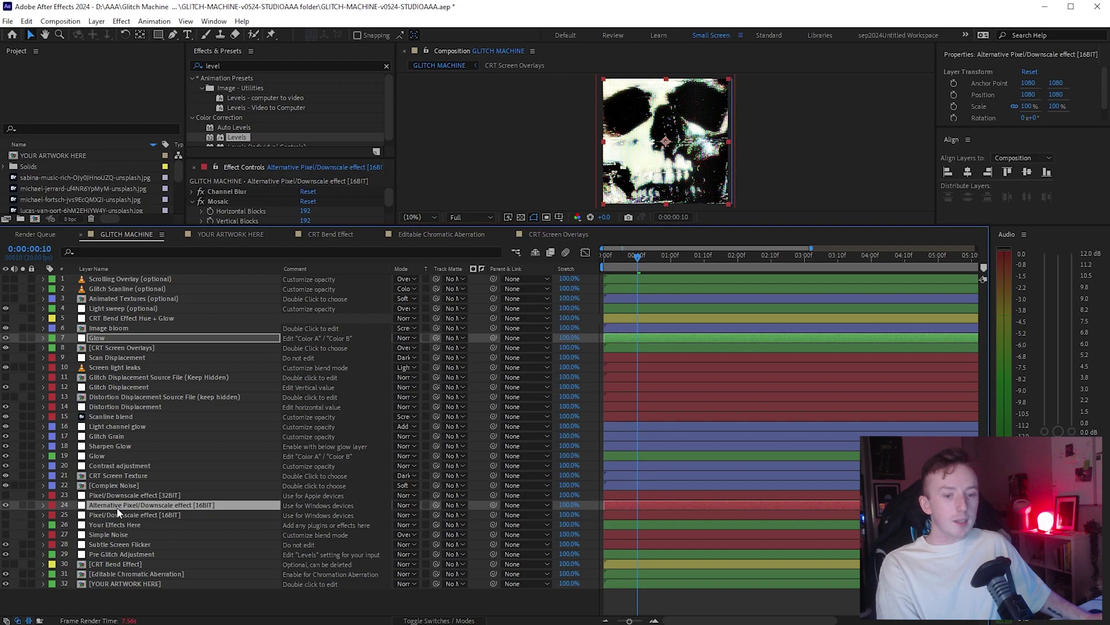
left_click(306, 211)
type("256")
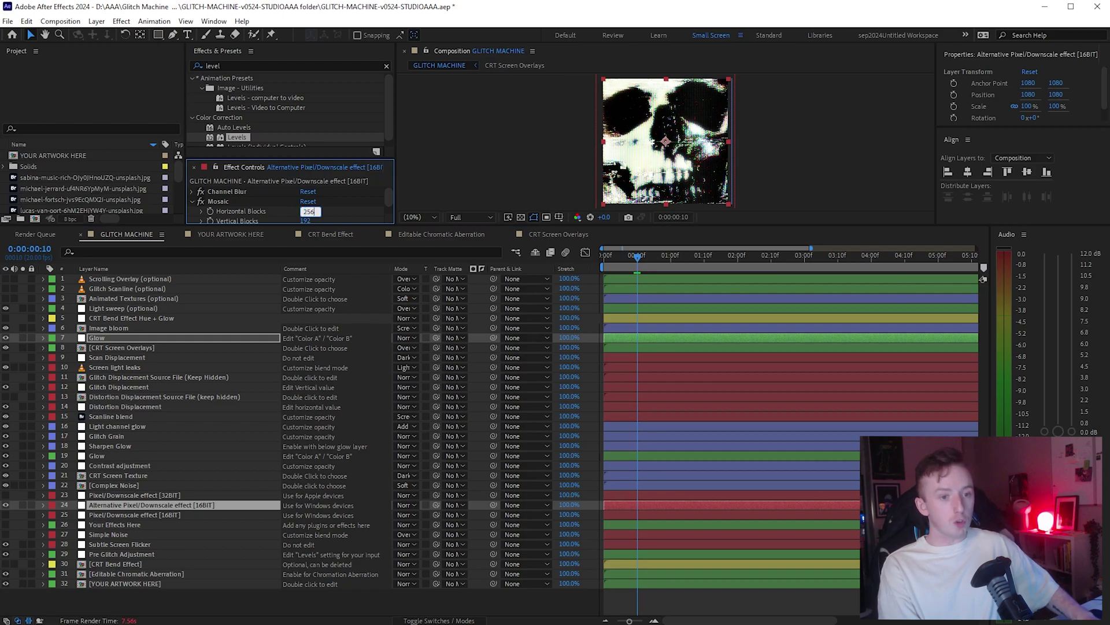
key("Tab")
type("256")
key("Return")
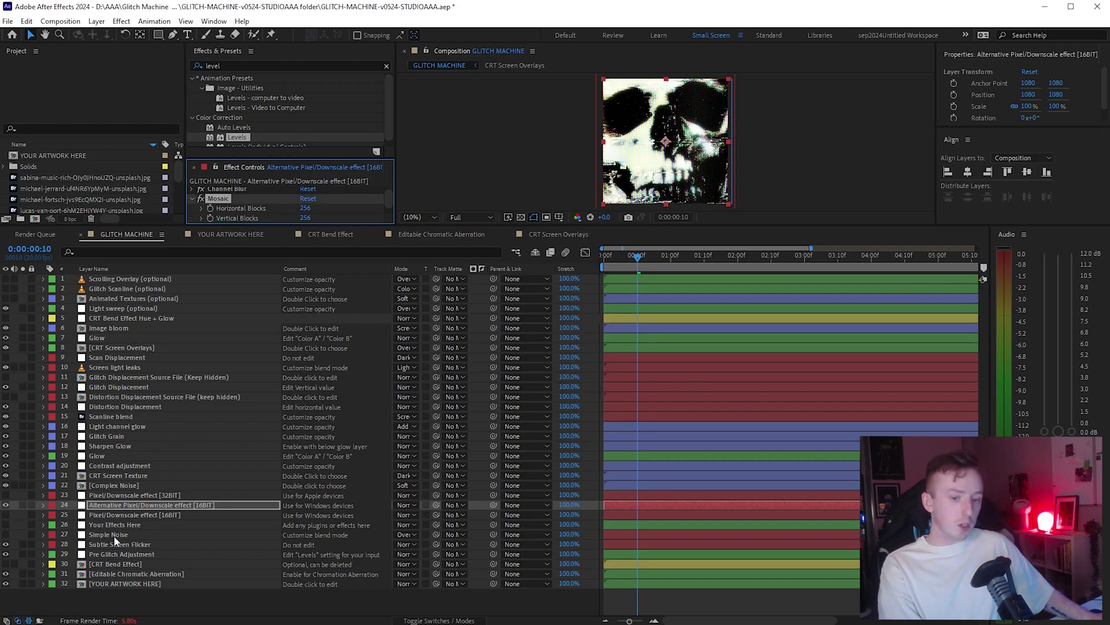
Step: Turn on the Simple Noise layer and start saving the frame at 0:00:00:10 as a file
left_click(6, 534)
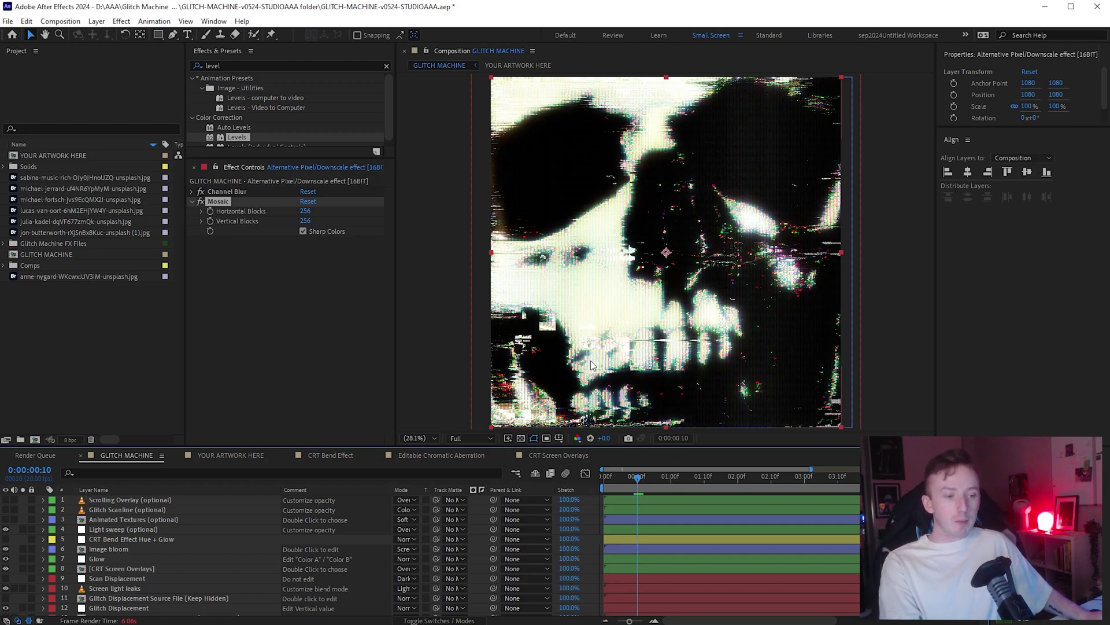
left_click(60, 22)
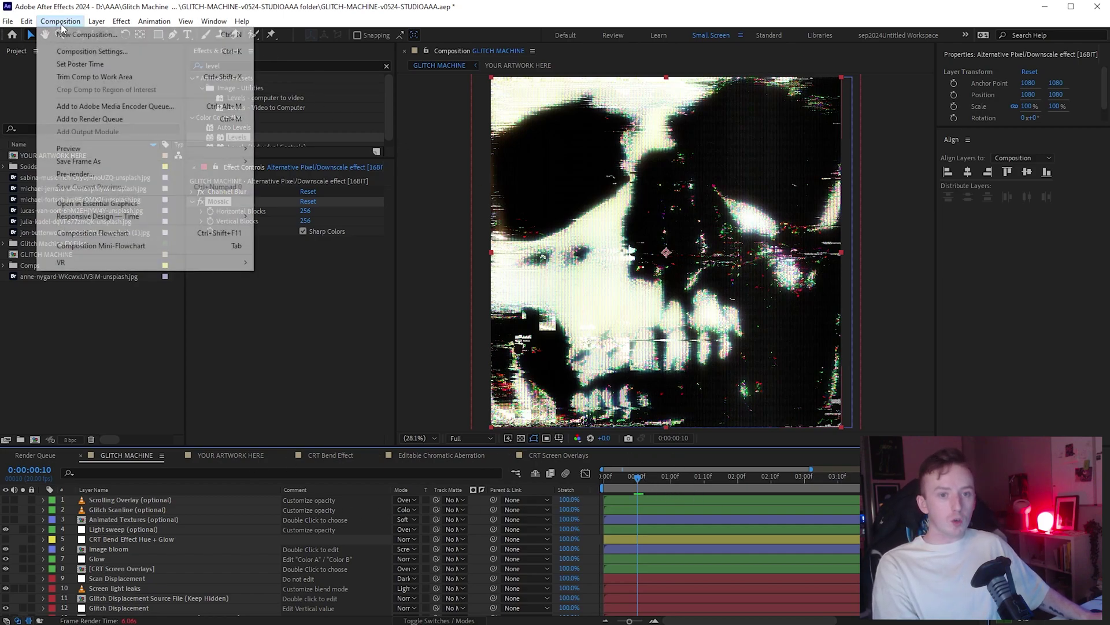
mouse_move(119, 161)
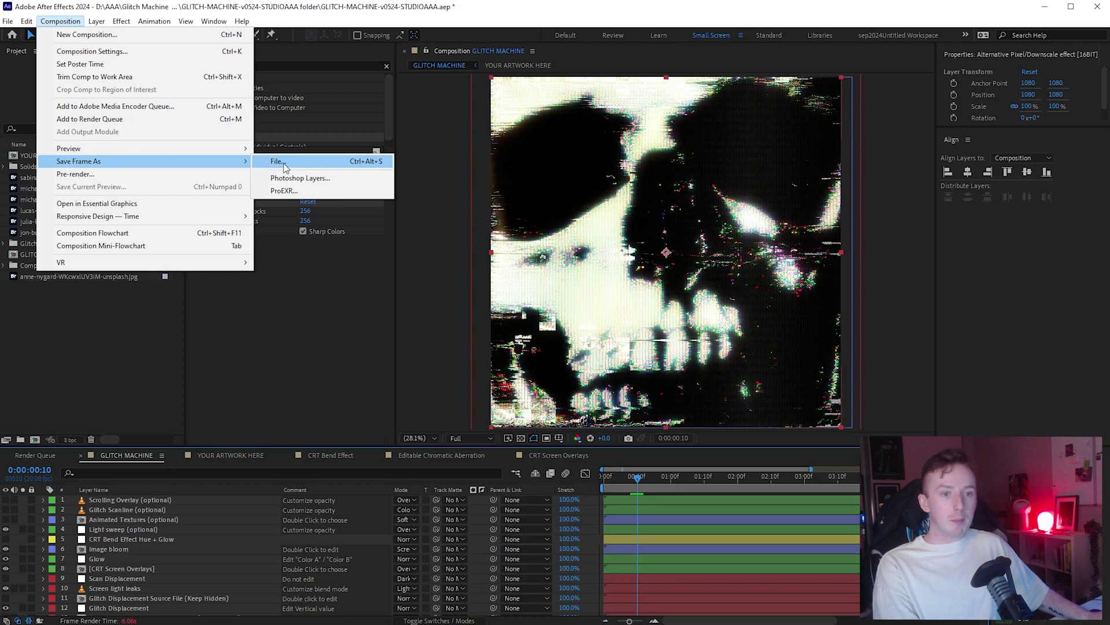
left_click(279, 162)
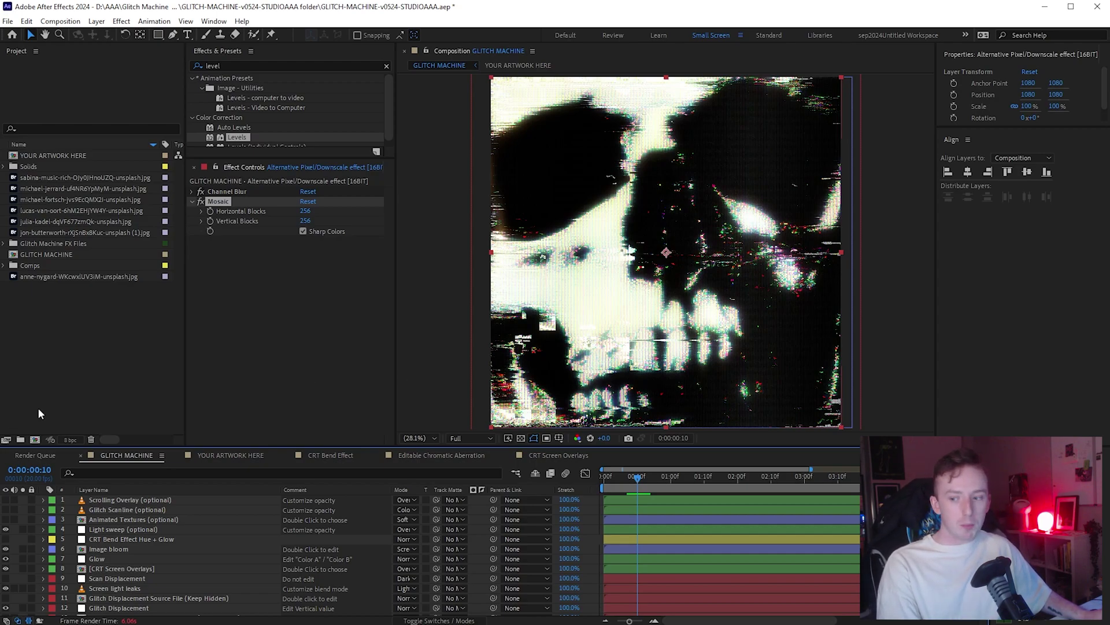
Step: Inspect the frames at 0:00:02:01 and 0:00:03:05 in an enlarged preview as candidates for saving as stills
left_click(741, 489)
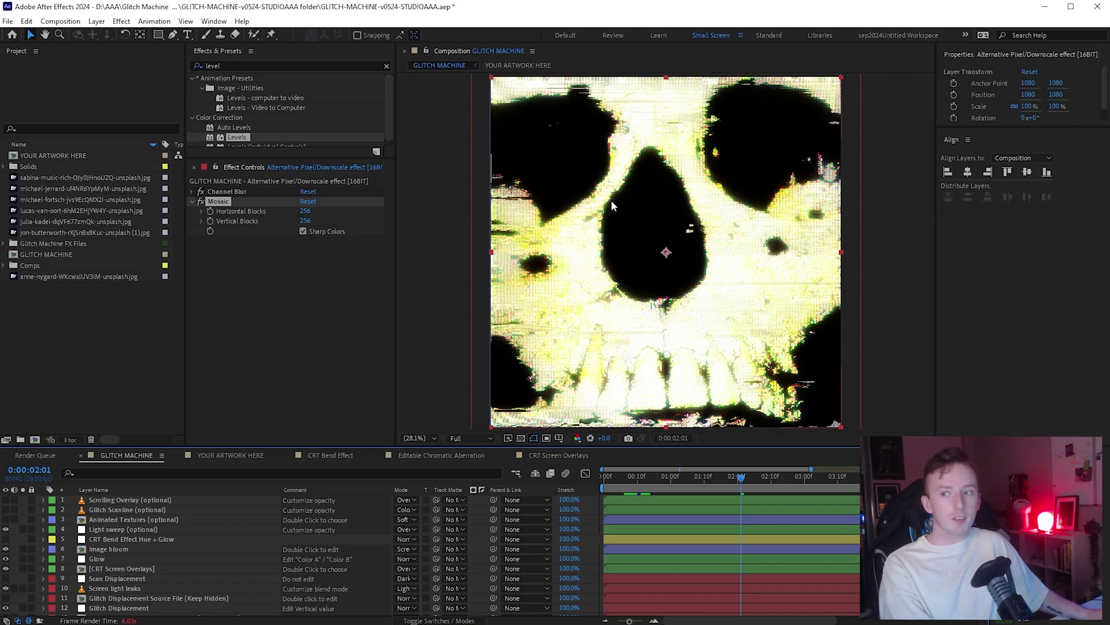
left_click(822, 580)
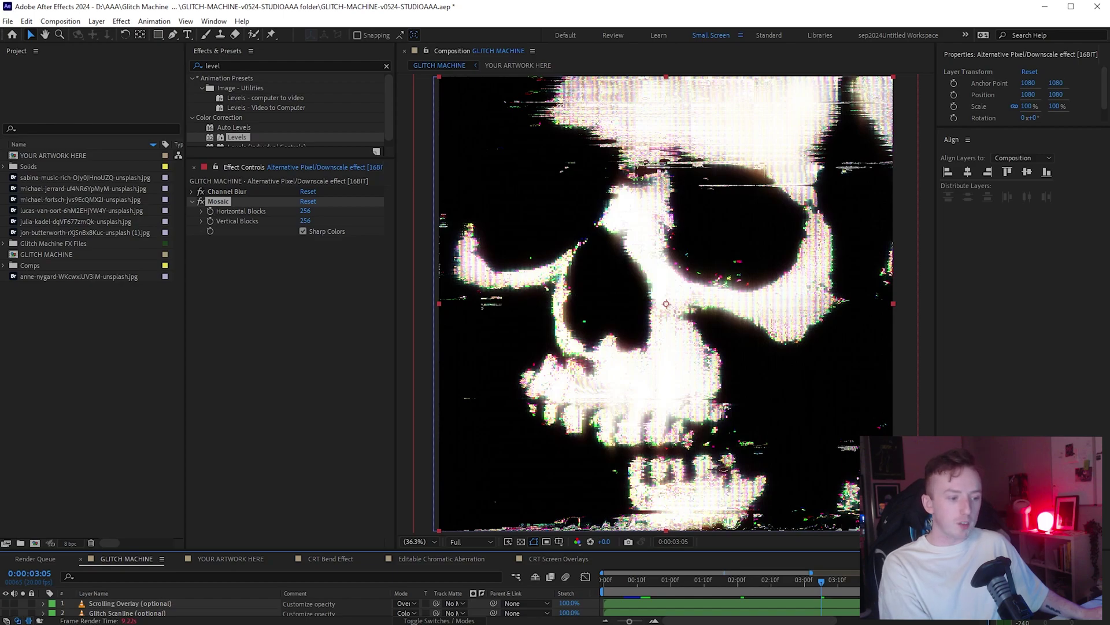
left_click(60, 20)
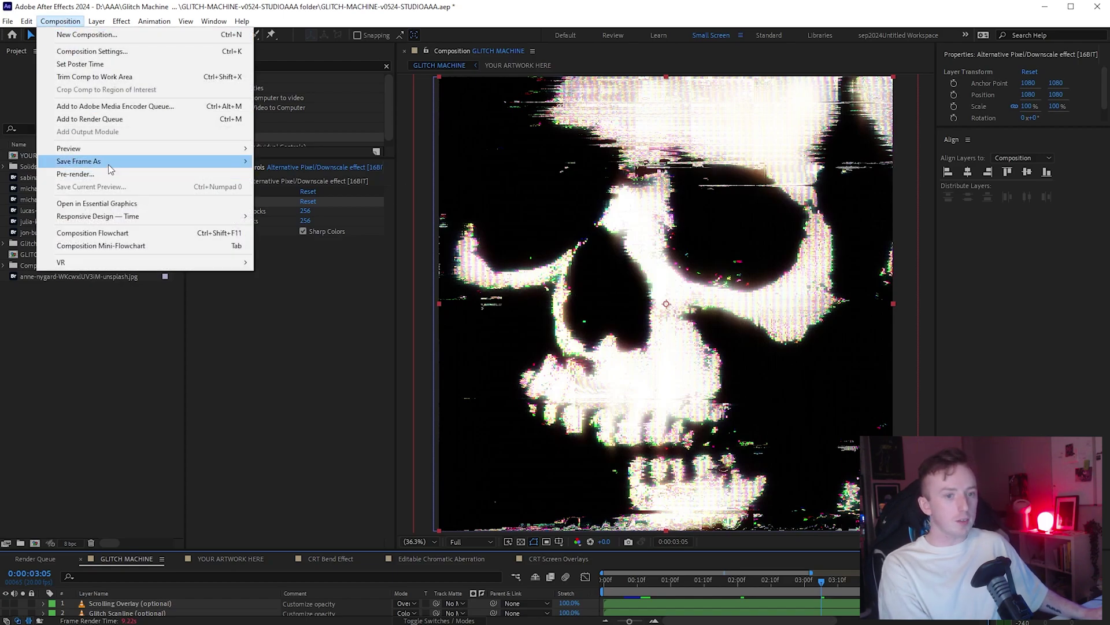
left_click(311, 344)
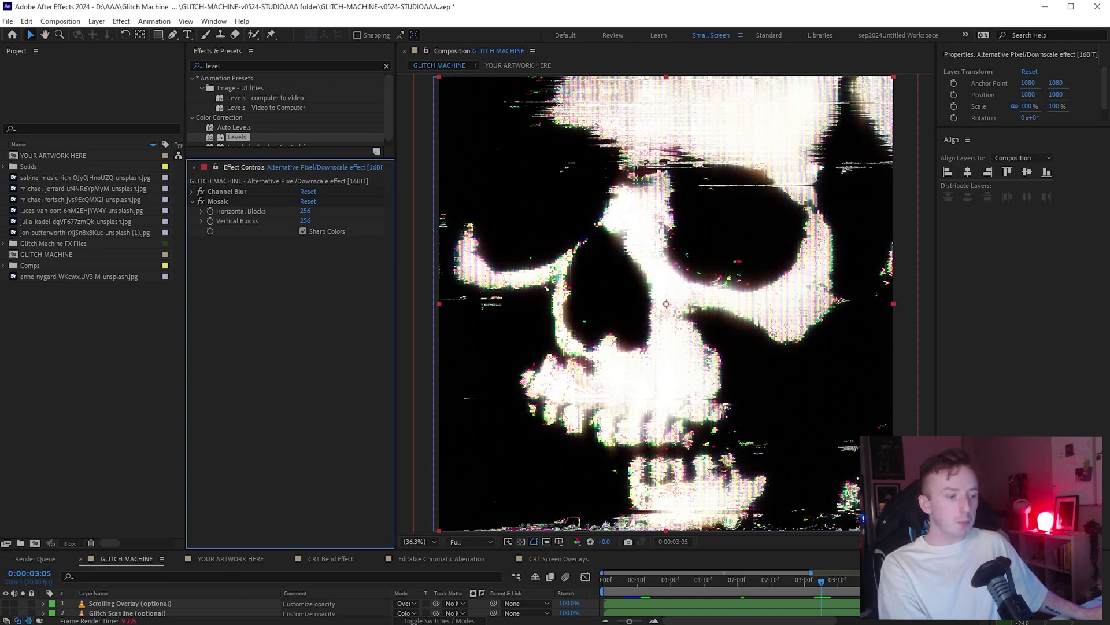
Step: Turn off Image bloom, and set the Glow layer directly below it to a 59.6% threshold and 2.2 intensity
left_click_drag(324, 551, 324, 276)
left_click(6, 378)
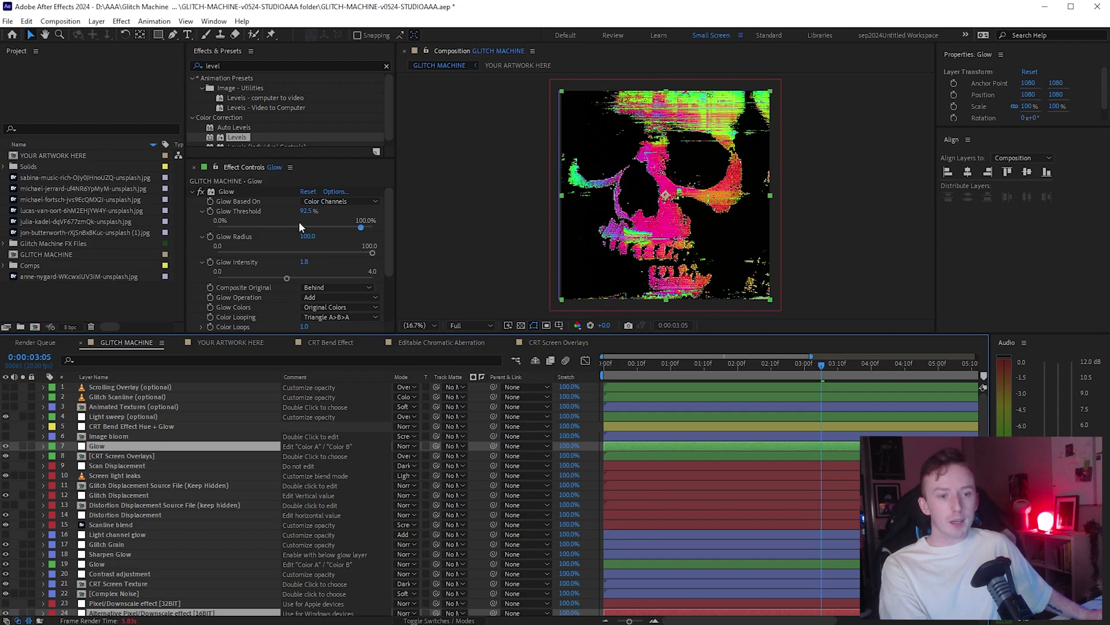
left_click(317, 228)
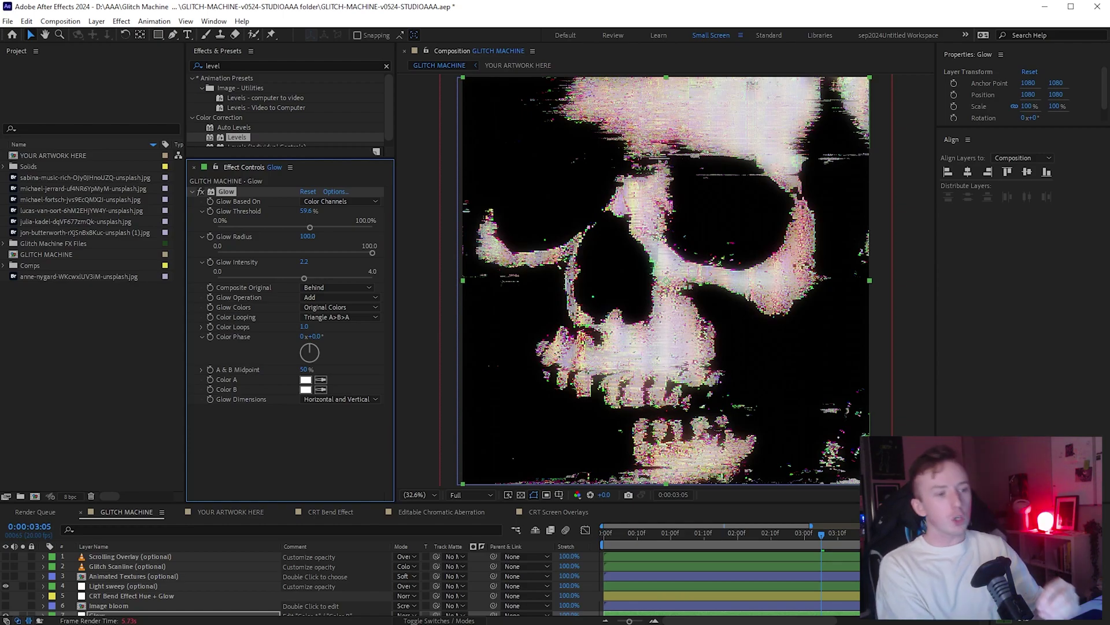
Step: Examine the glow detail at 100%, return to the full image, and check the frame at 0:00:05:02
scroll(637, 362, "up", 3)
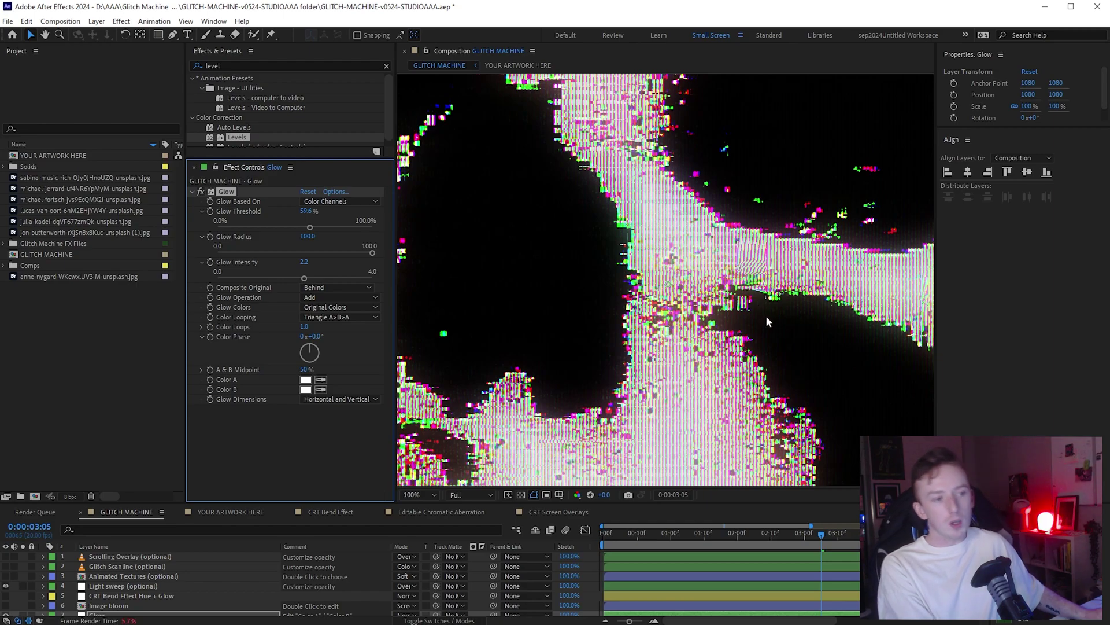
scroll(767, 317, "down", 4)
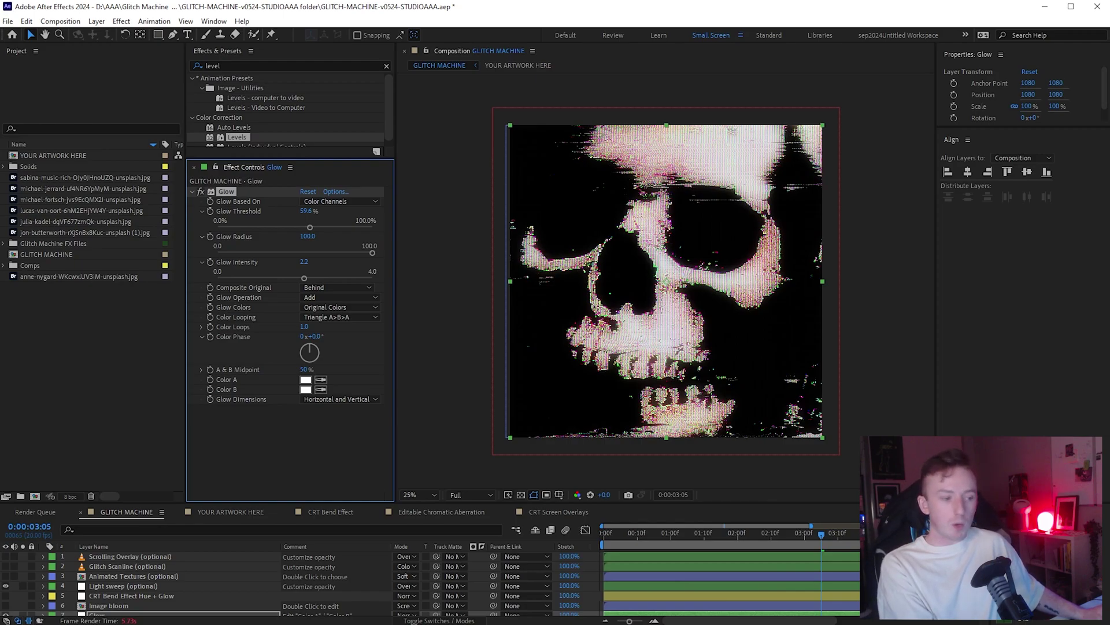
key("space")
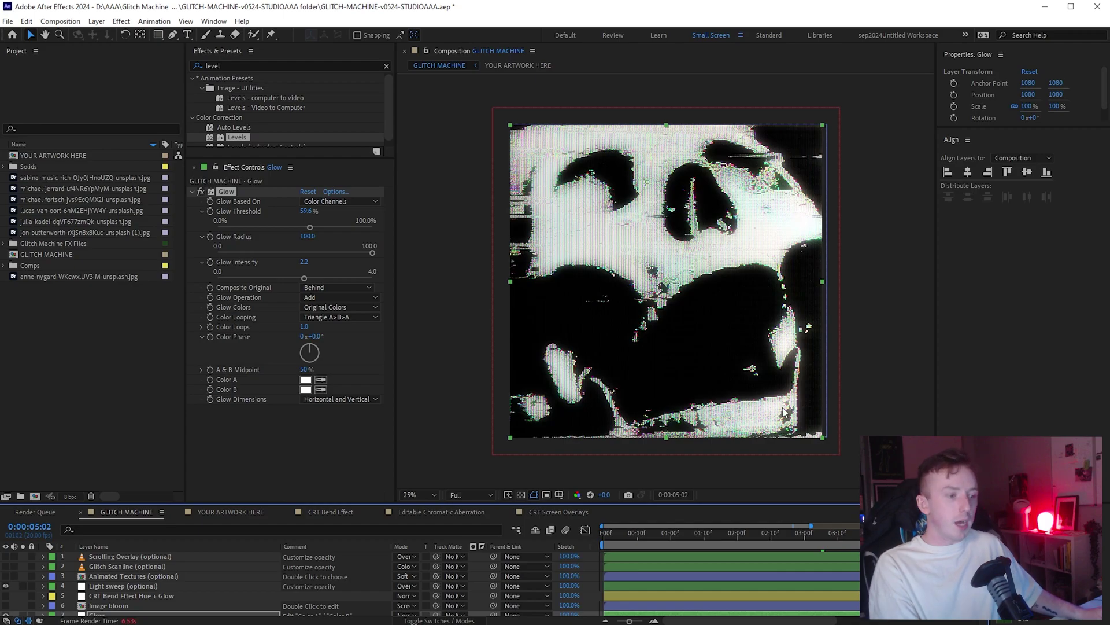
left_click(60, 21)
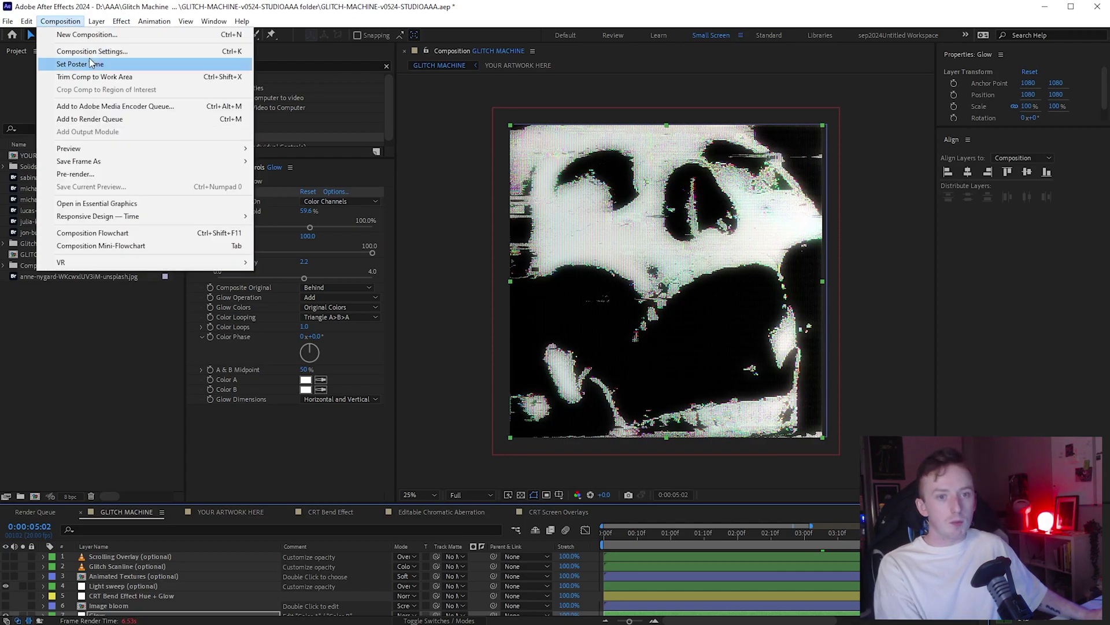
left_click(687, 88)
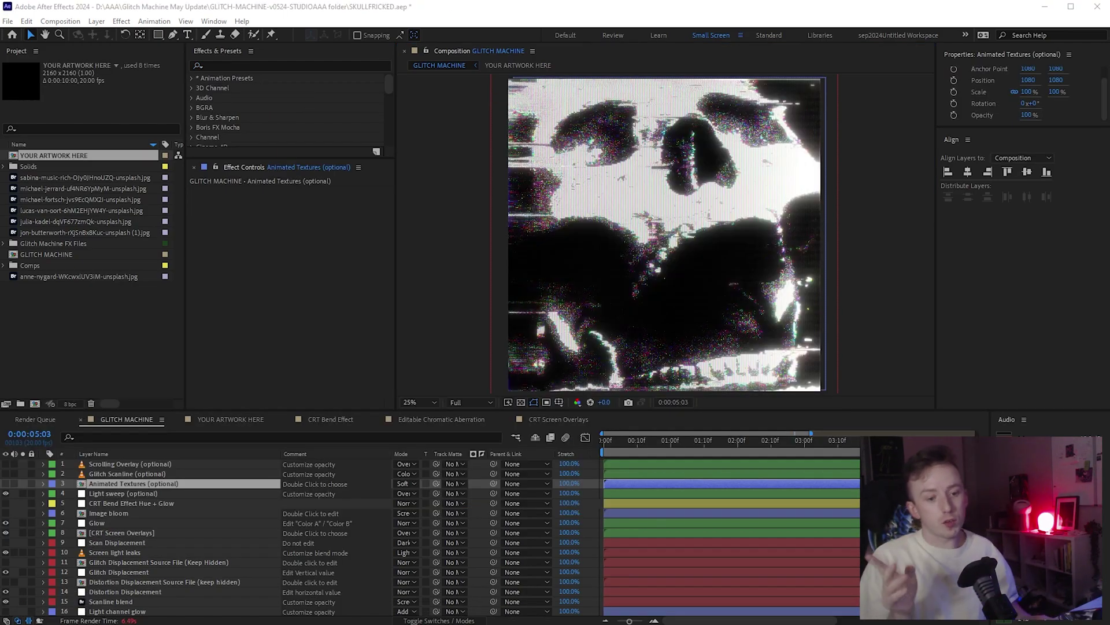
Step: In YOUR ARTWORK HERE, set the threshold adjustment layer's opacity to 100% and its CC Threshold Blend w. Original to 23%
left_click(230, 419)
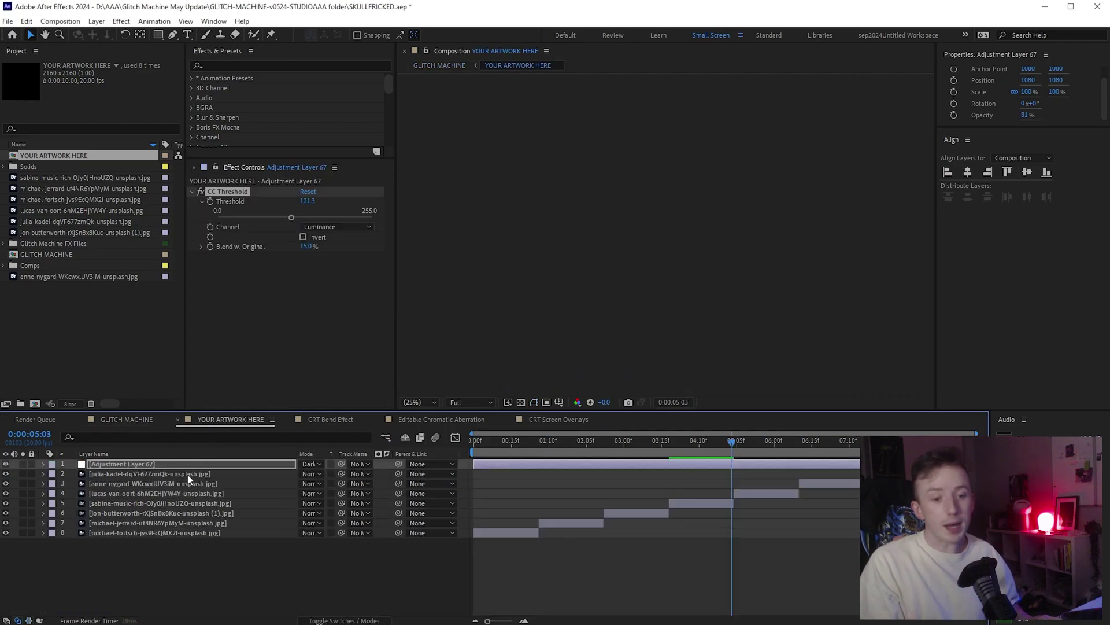
left_click(165, 474)
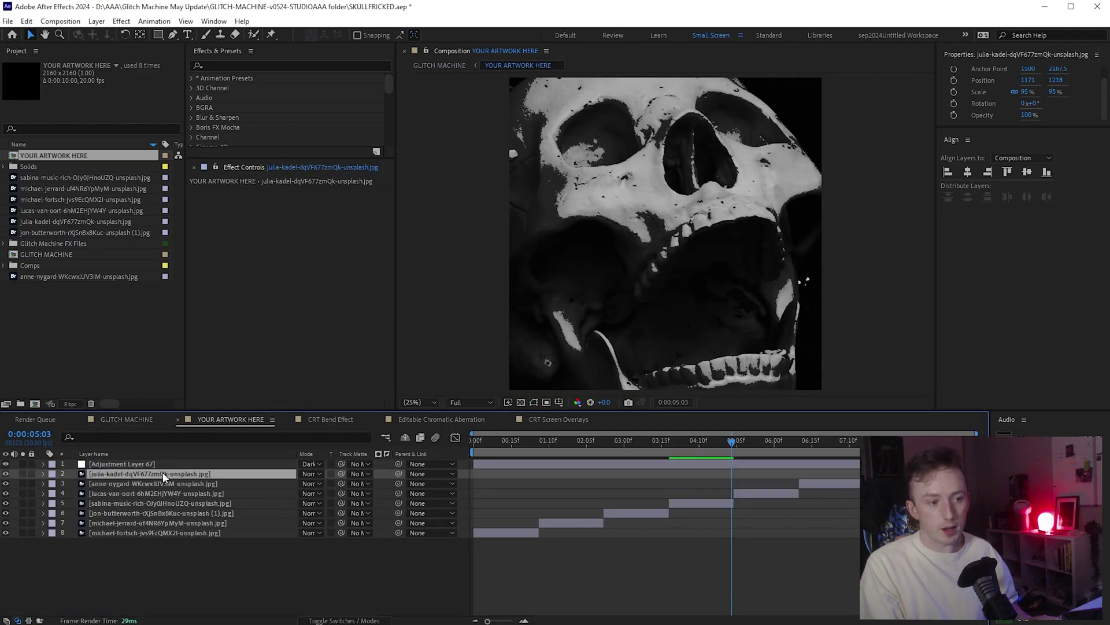
left_click(159, 464)
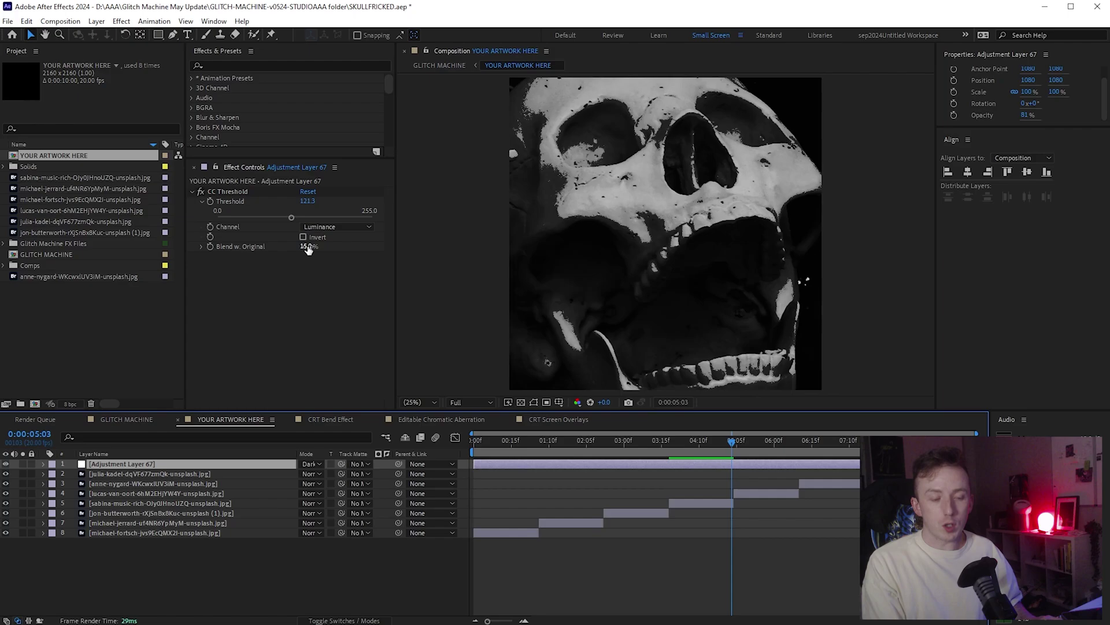
left_click_drag(308, 249, 301, 250)
left_click_drag(1026, 115, 1072, 120)
mouse_move(306, 246)
left_mouse_down()
mouse_move(297, 246)
mouse_move(382, 248)
mouse_move(323, 256)
mouse_move(313, 246)
left_mouse_up()
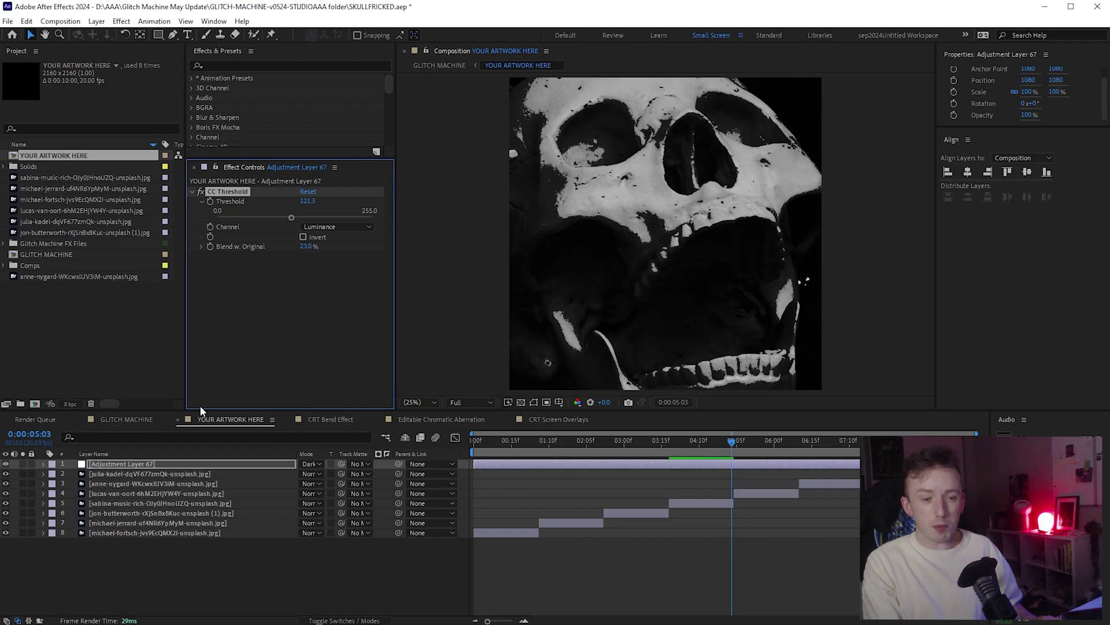
Step: Examine the colored noise in the skull's dark areas in GLITCH MACHINE at 50% to 200% magnification
left_click(128, 419)
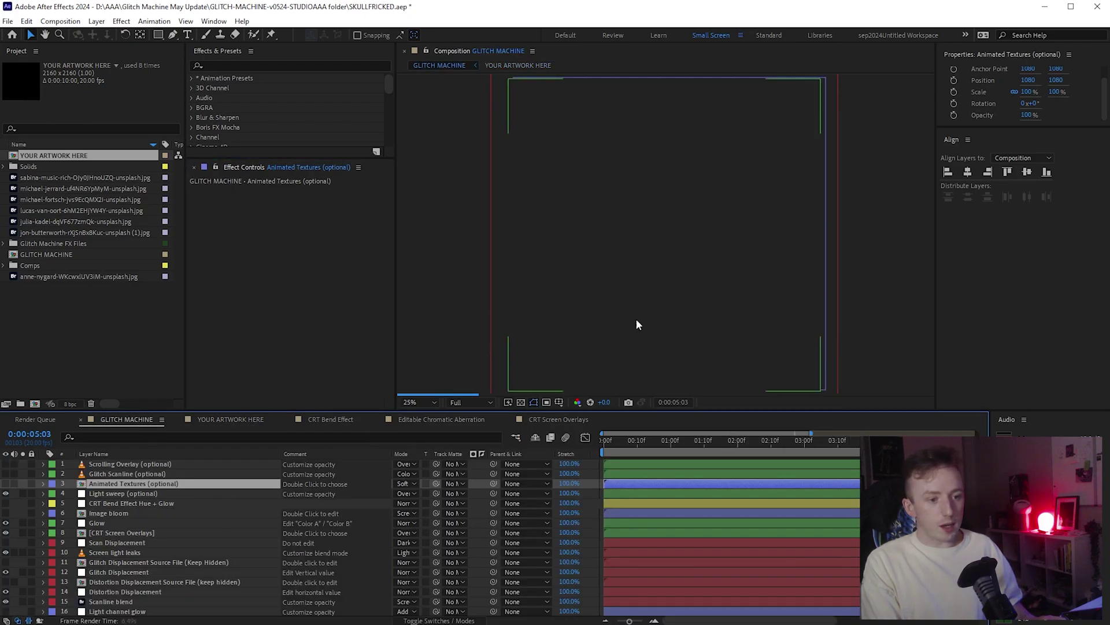
scroll(657, 261, "up", 3)
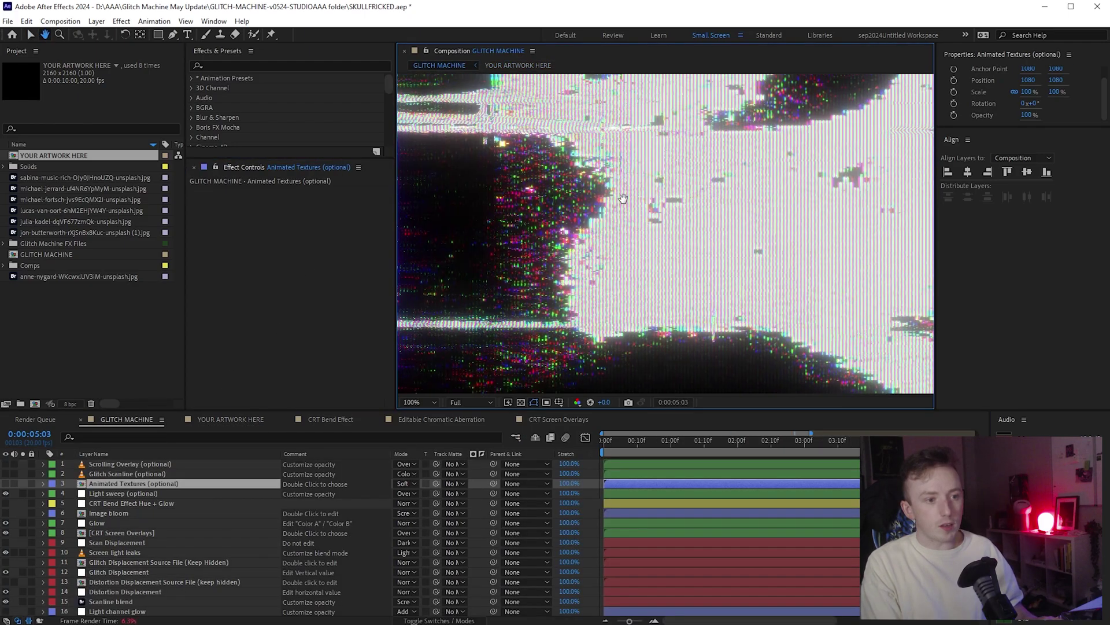
left_click_drag(616, 185, 691, 118)
left_click_drag(723, 266, 656, 213)
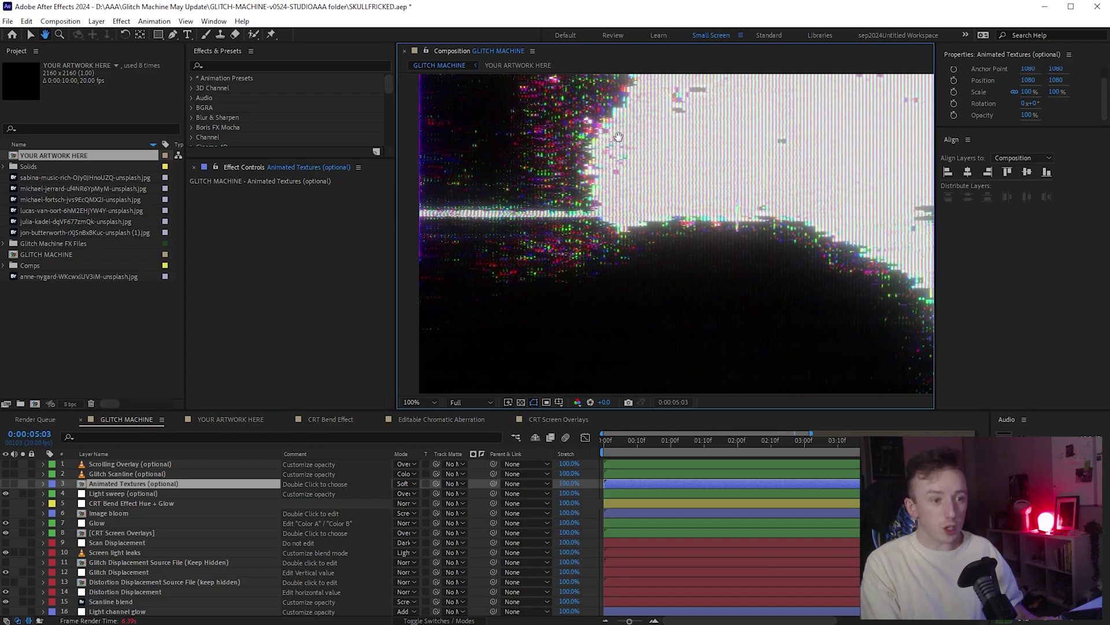
left_click_drag(618, 137, 569, 328)
left_click_drag(746, 157, 691, 278)
scroll(721, 248, "up", 2)
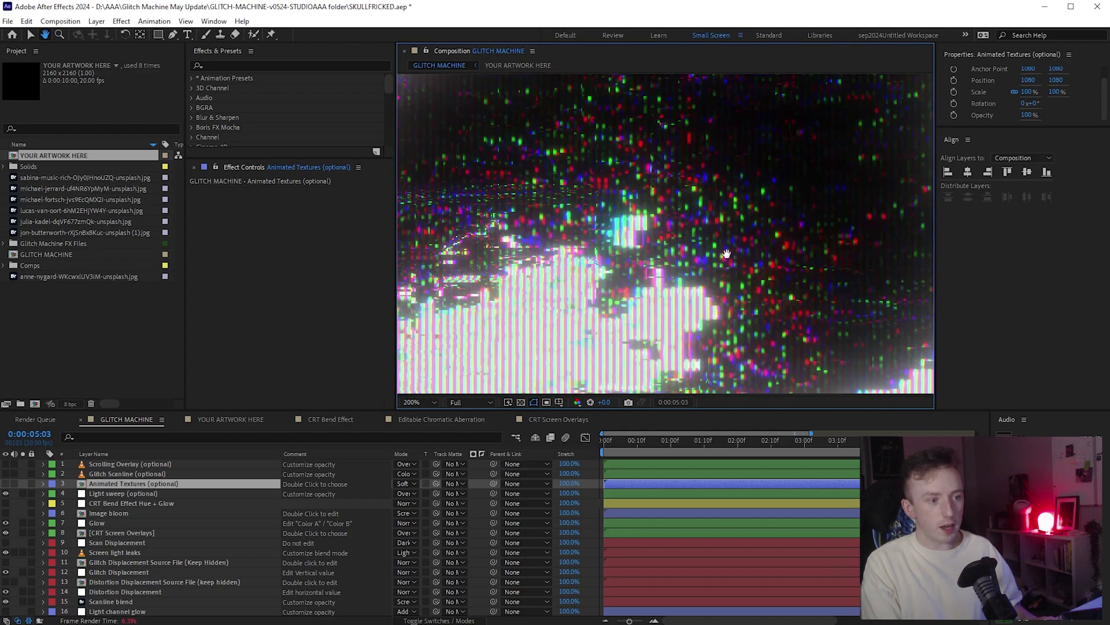
scroll(637, 132, "down", 4)
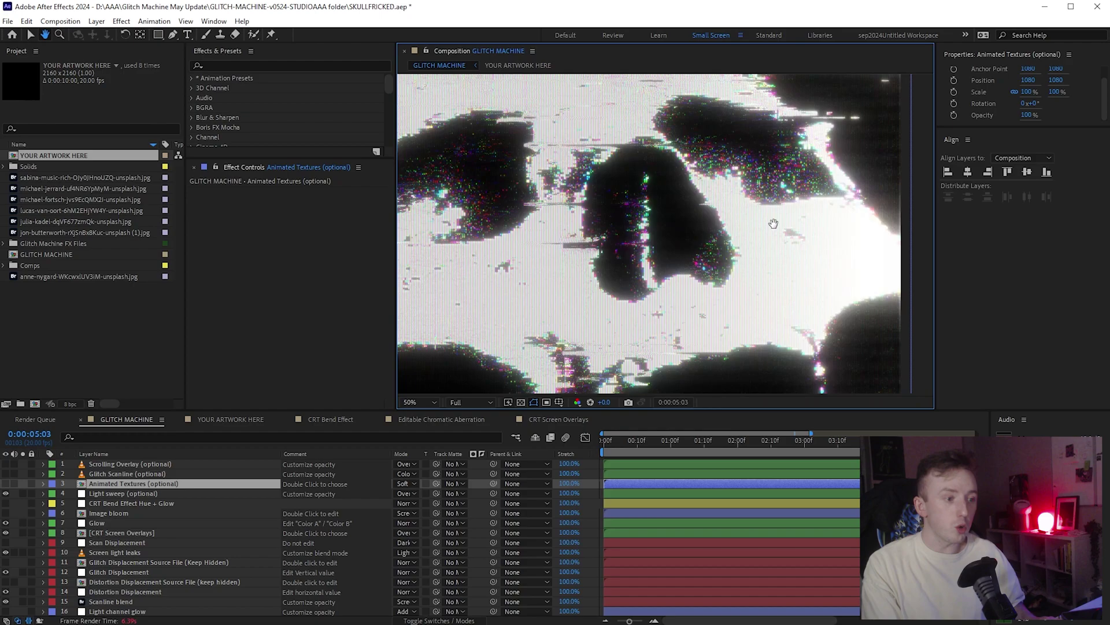
left_click_drag(543, 369, 623, 296)
left_click_drag(550, 87, 657, 322)
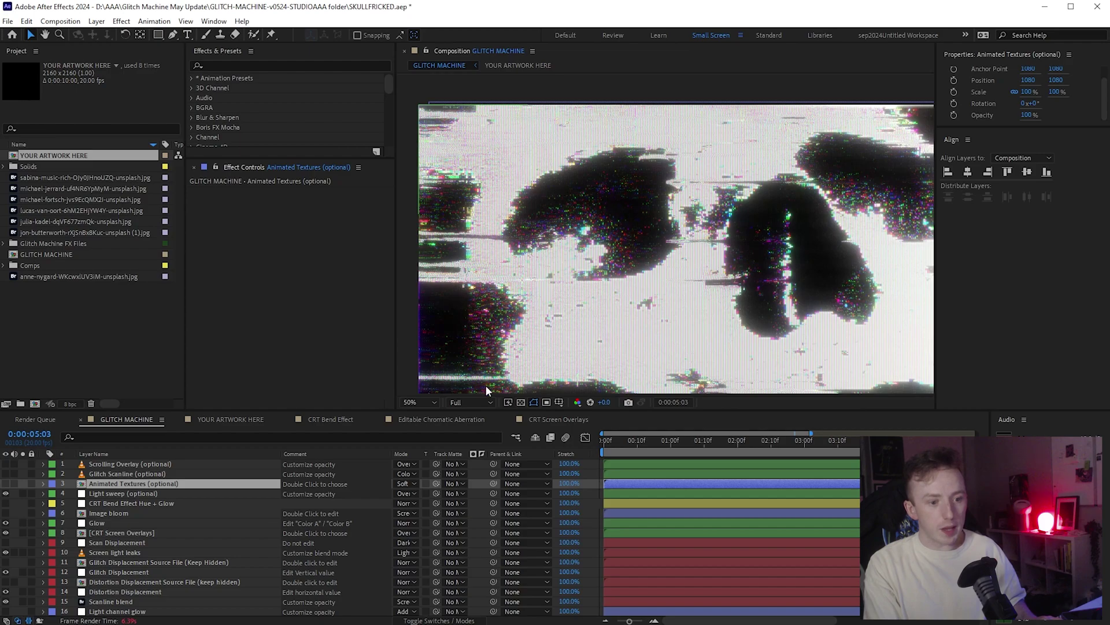
Step: Check the eye socket's shadows in YOUR ARTWORK HERE at 100% and set CC Threshold's Blend w. Original to 37%
left_click(205, 419)
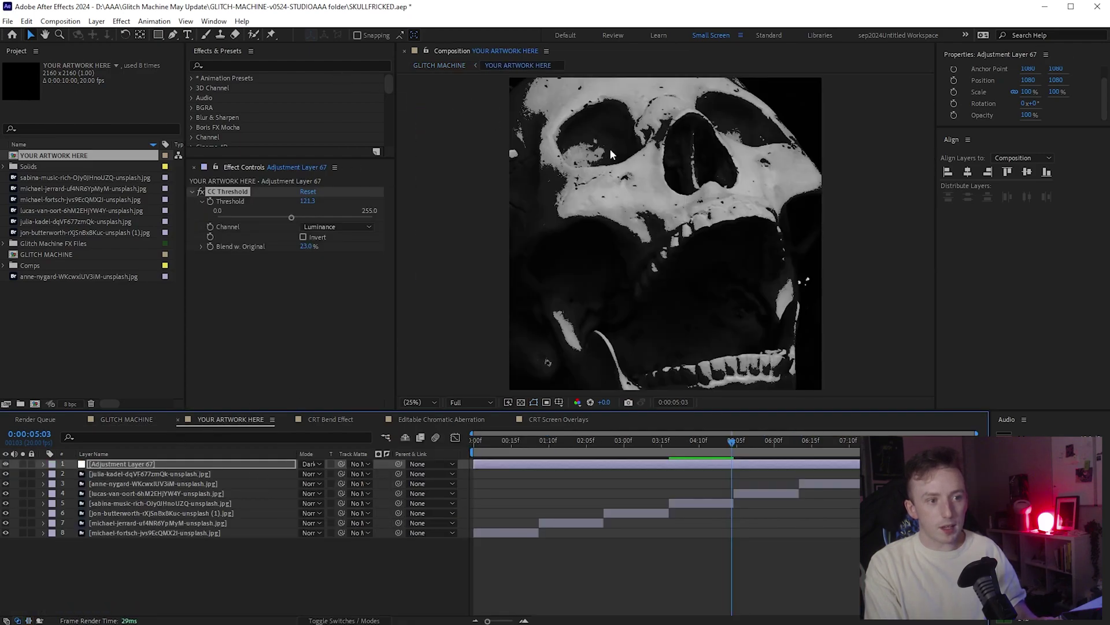
scroll(584, 149, "up", 3)
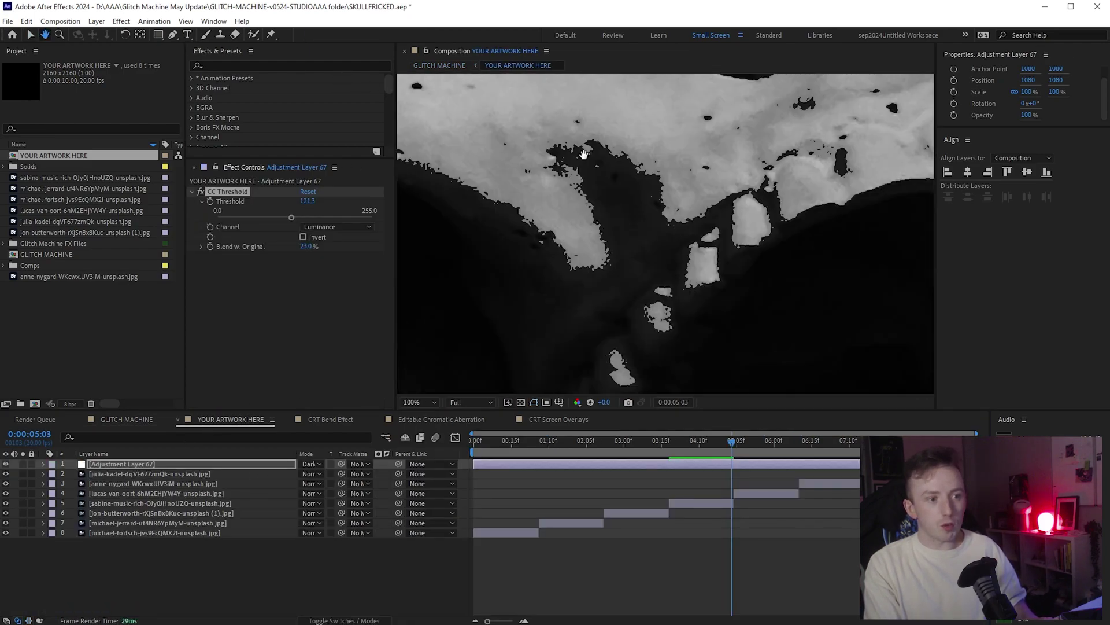
left_click_drag(585, 151, 717, 350)
left_click_drag(652, 185, 699, 362)
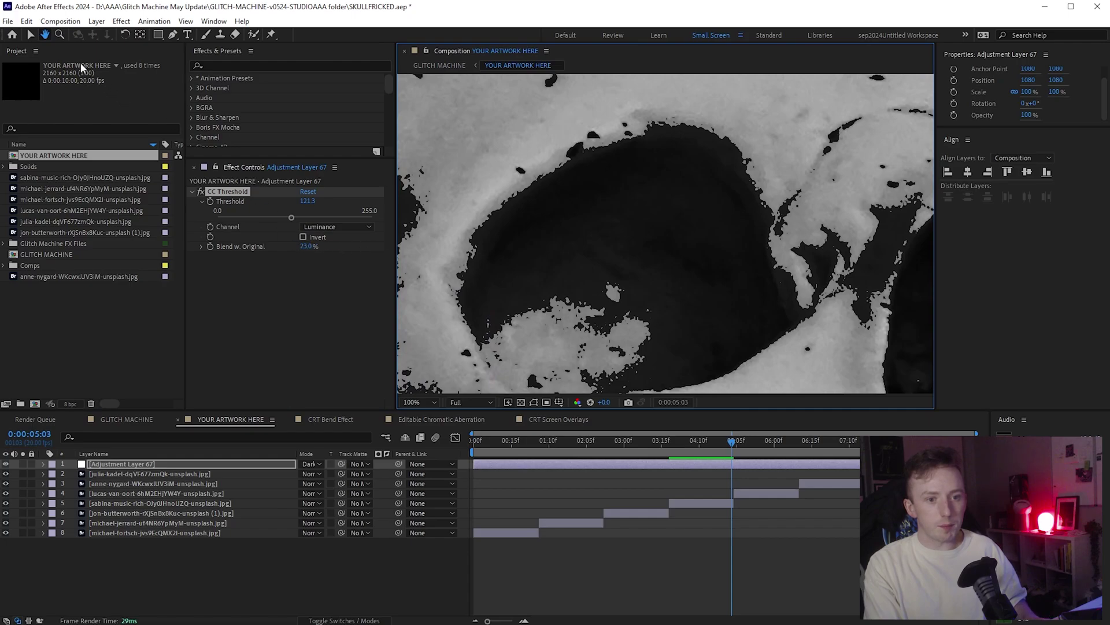
key("v")
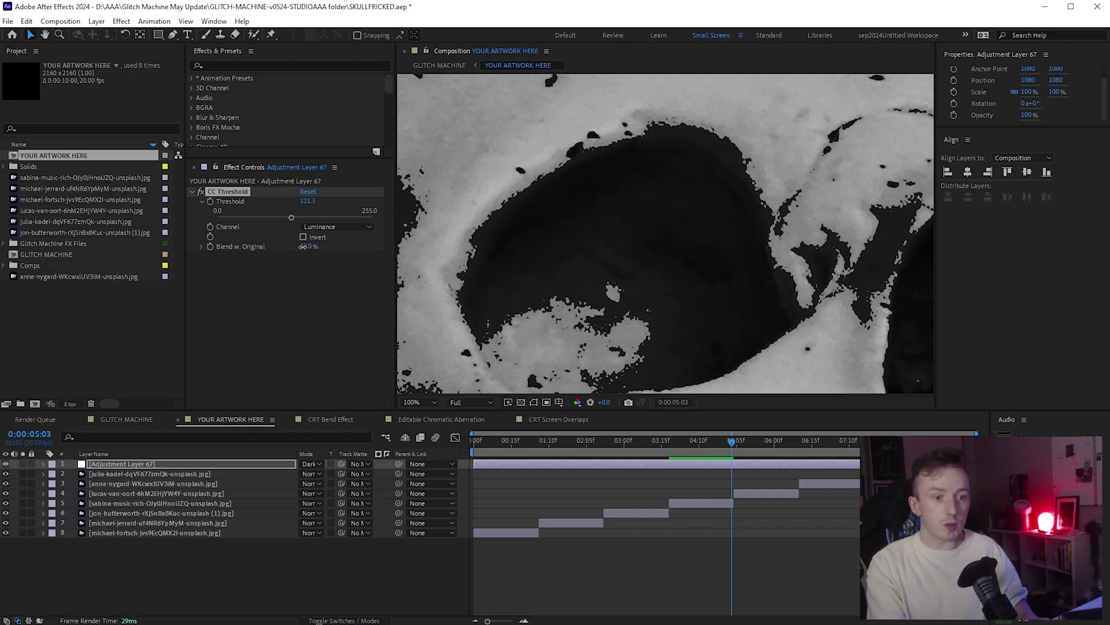
mouse_move(302, 246)
left_mouse_down()
mouse_move(316, 256)
mouse_move(302, 252)
left_mouse_up()
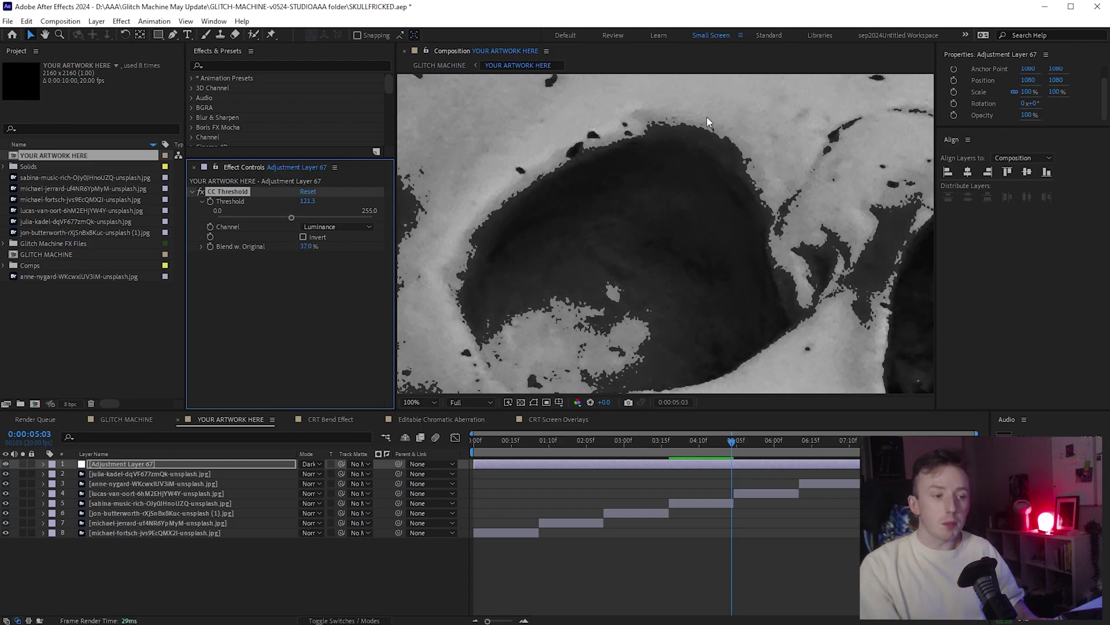